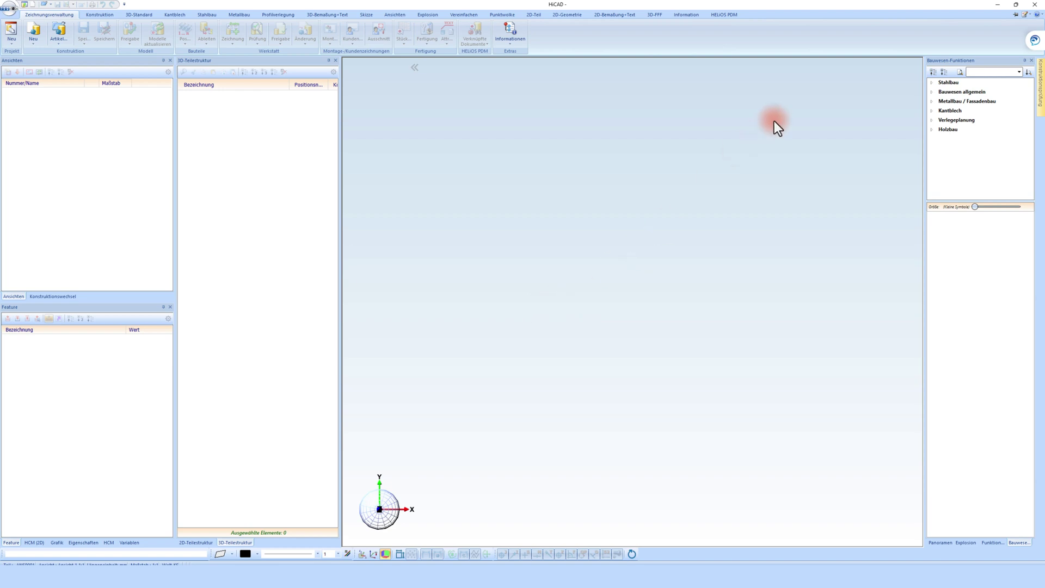
# Restore HiCAD and drop the Portal desktop file onto the canvas, bringing up the Einbau dialog
pyautogui.click(1018, 5)
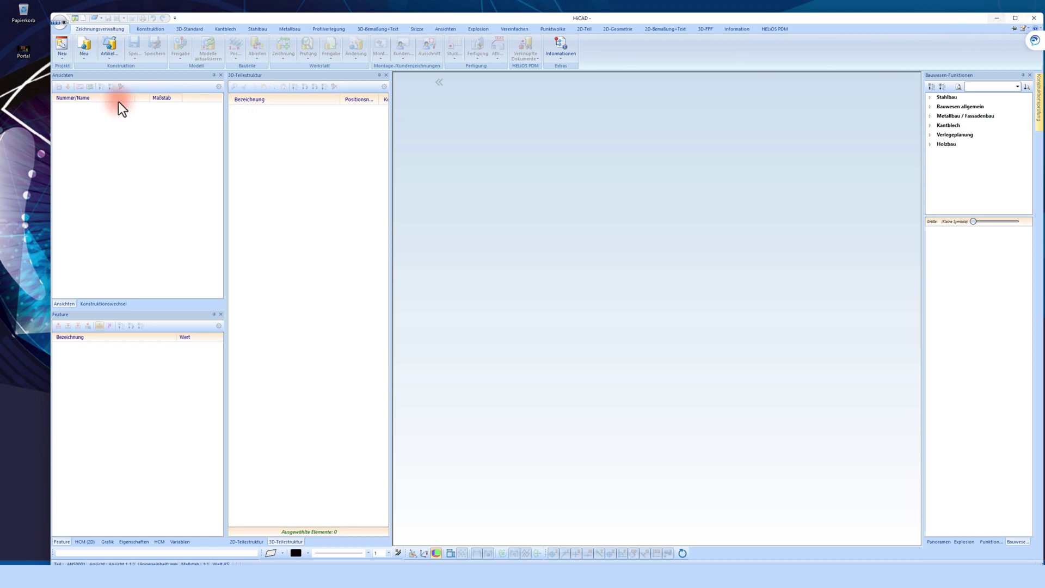
pyautogui.moveTo(23, 53)
pyautogui.mouseDown()
pyautogui.moveTo(303, 224)
pyautogui.moveTo(555, 303)
pyautogui.moveTo(576, 287)
pyautogui.mouseUp()
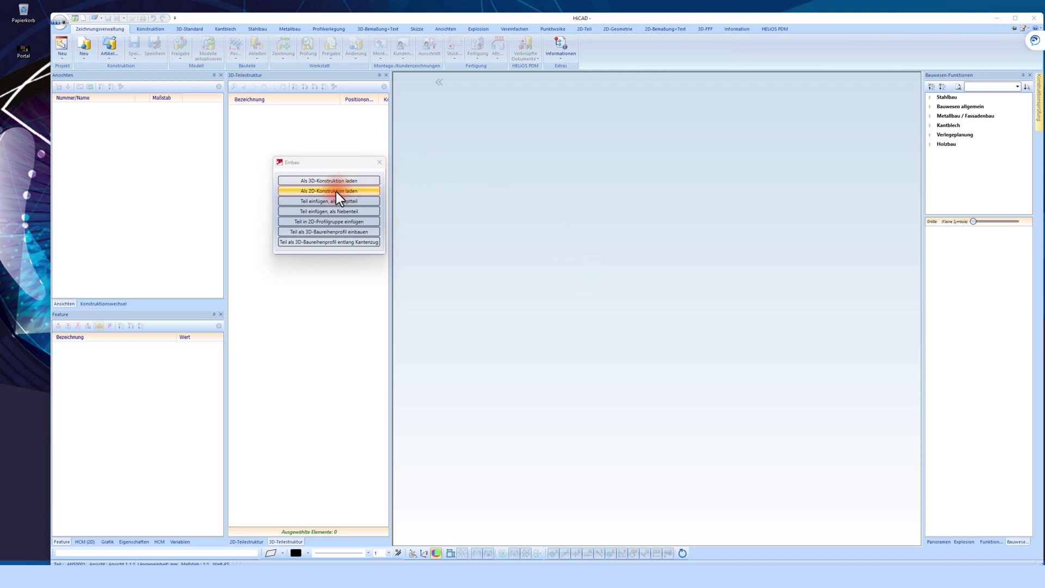
# Load Portal as a 2D construction using the '0 : Model' layout
pyautogui.click(336, 191)
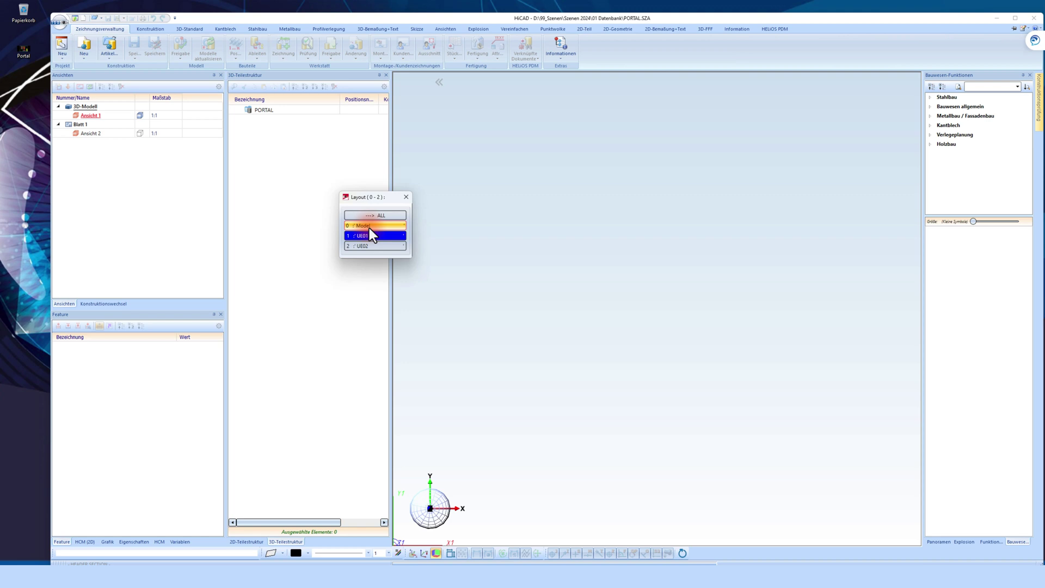
pyautogui.click(370, 226)
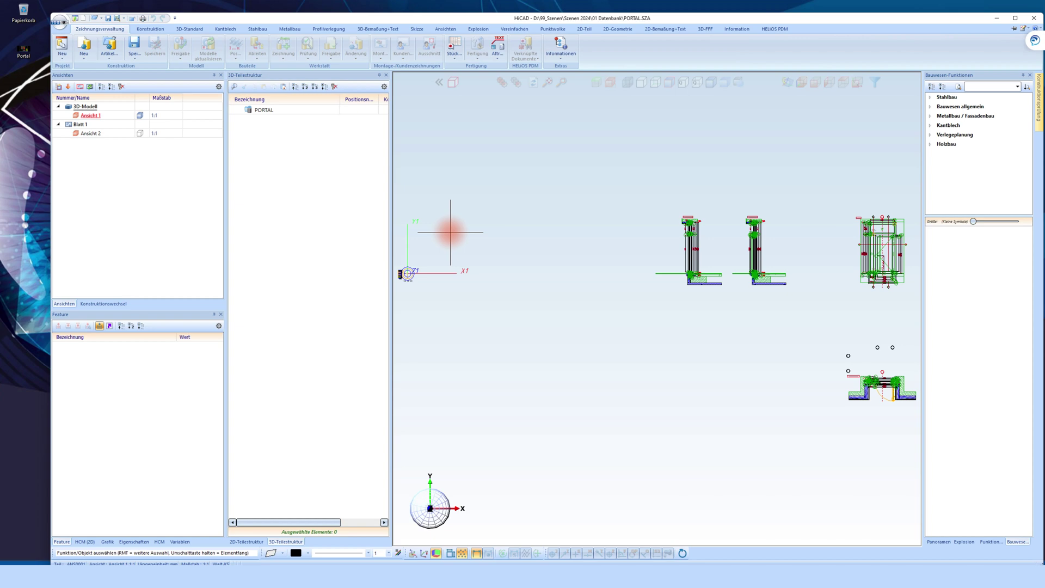
# Maximize HiCAD and zoom in and out over PORTAL's front view and section views
pyautogui.click(1016, 18)
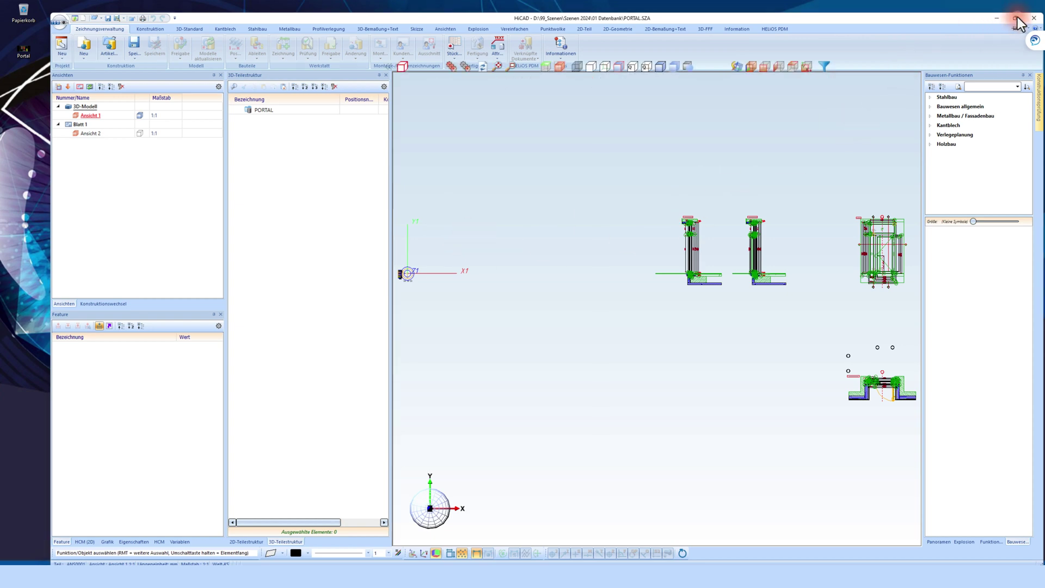
pyautogui.scroll(-1, 490, 220)
pyautogui.scroll(4, 817, 229)
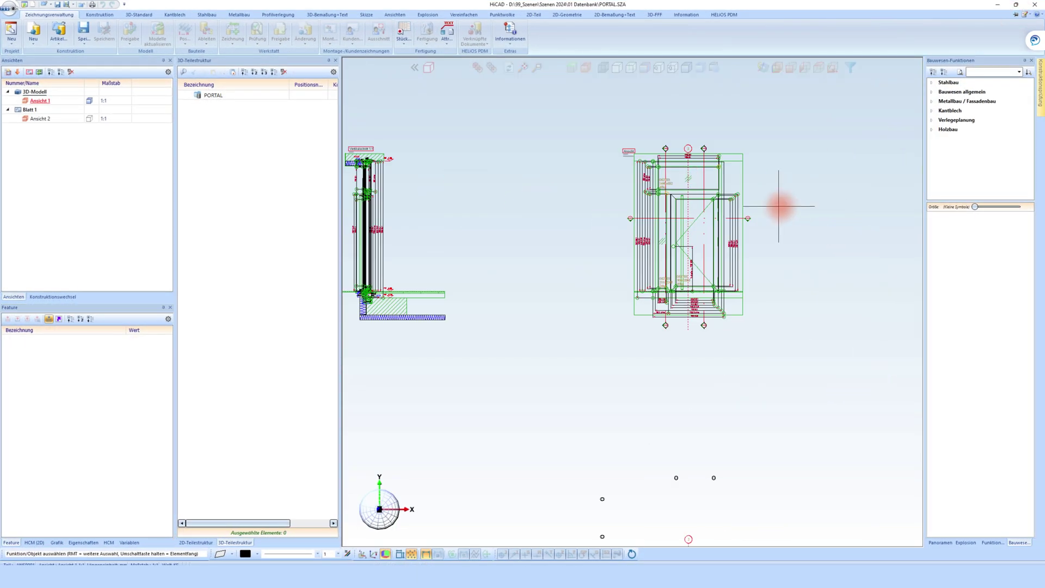
pyautogui.scroll(2, 780, 206)
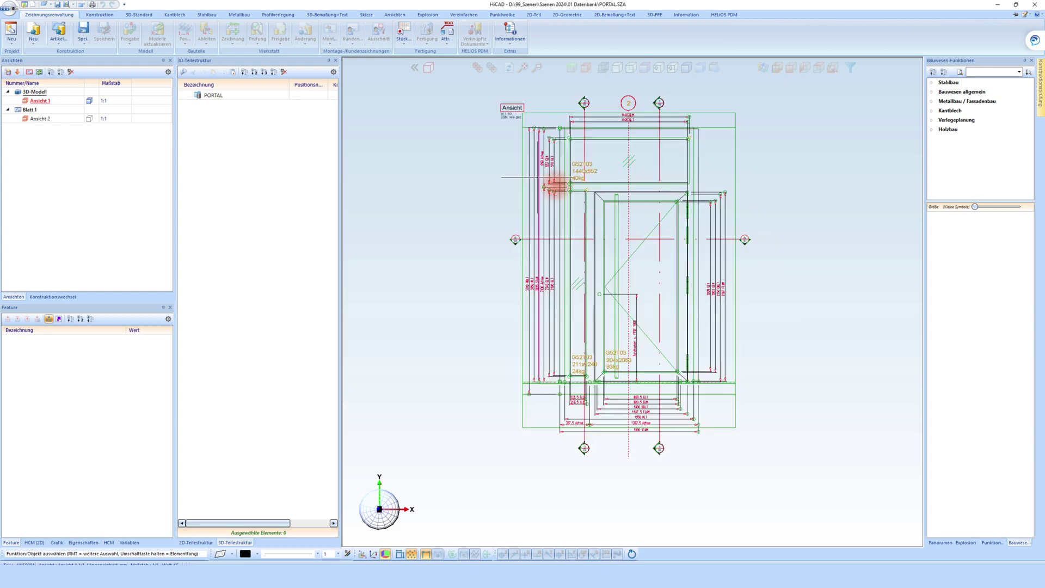
pyautogui.scroll(-3, 555, 185)
pyautogui.scroll(4, 585, 392)
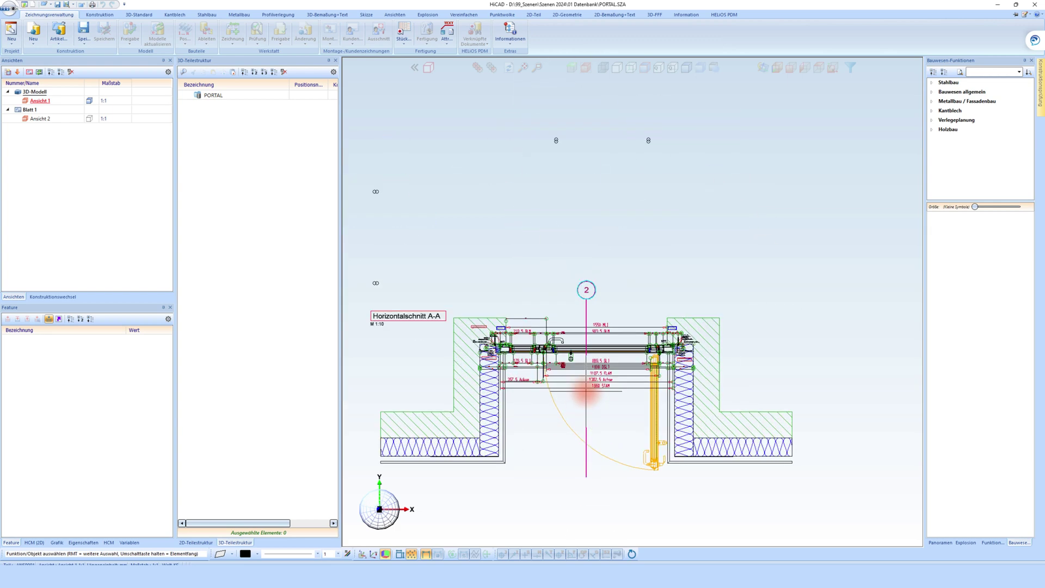
pyautogui.scroll(-3, 660, 397)
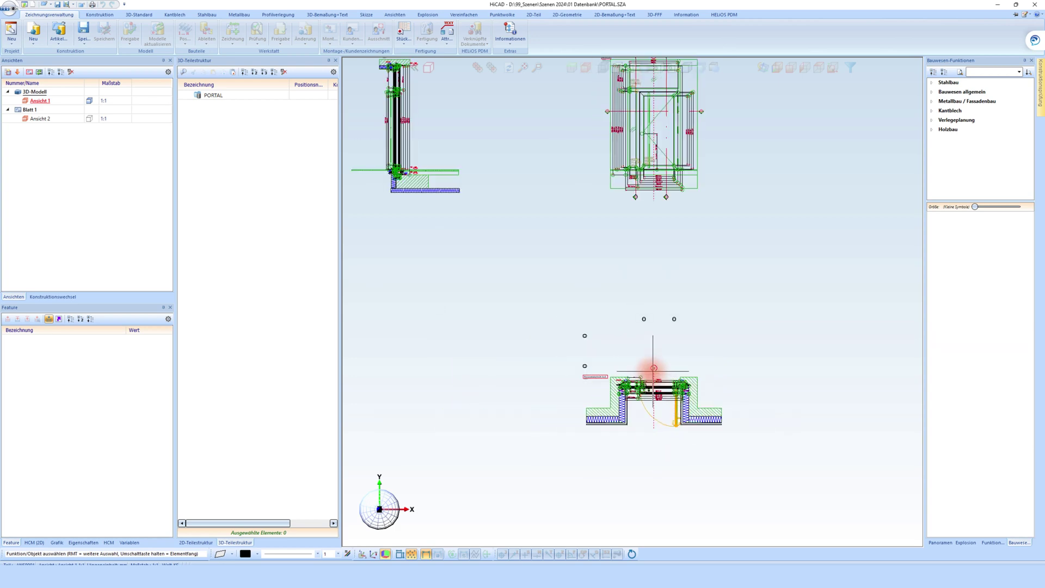
pyautogui.scroll(-1, 654, 369)
pyautogui.scroll(3, 404, 178)
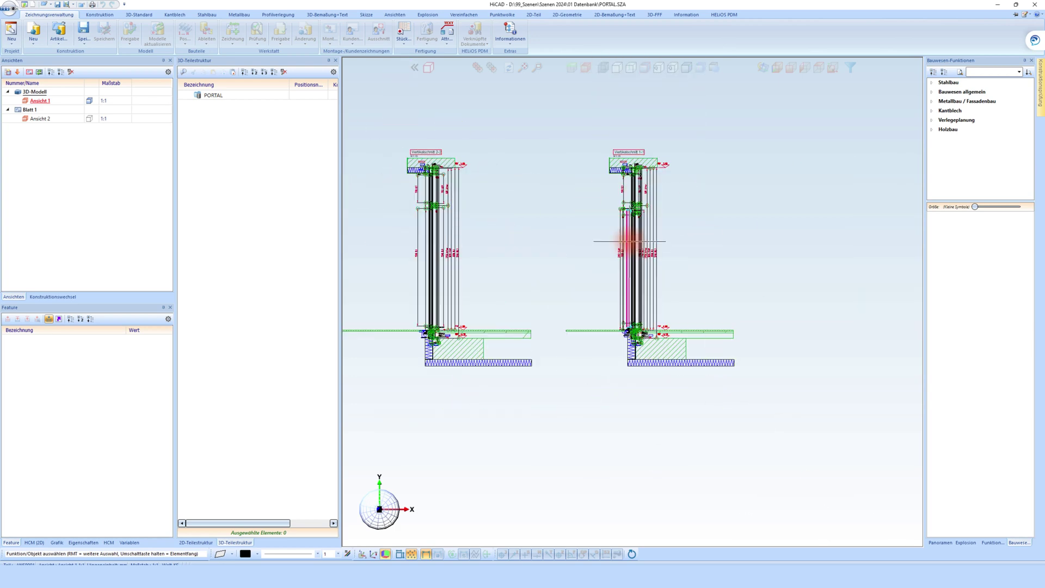
pyautogui.scroll(-1, 431, 205)
pyautogui.scroll(-2, 456, 205)
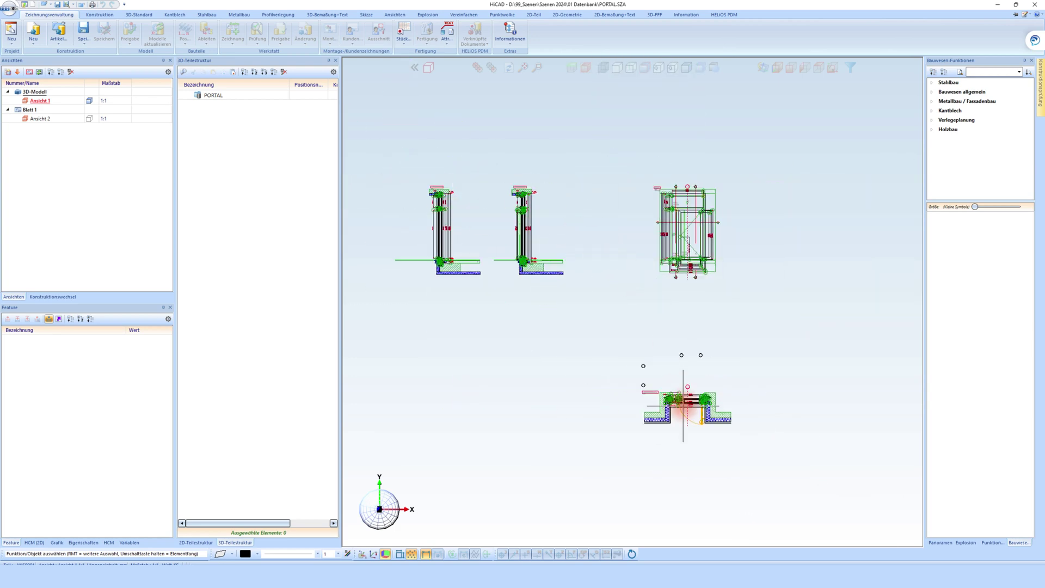
pyautogui.scroll(2, 680, 407)
pyautogui.scroll(2, 665, 395)
pyautogui.scroll(2, 651, 384)
pyautogui.scroll(1, 644, 379)
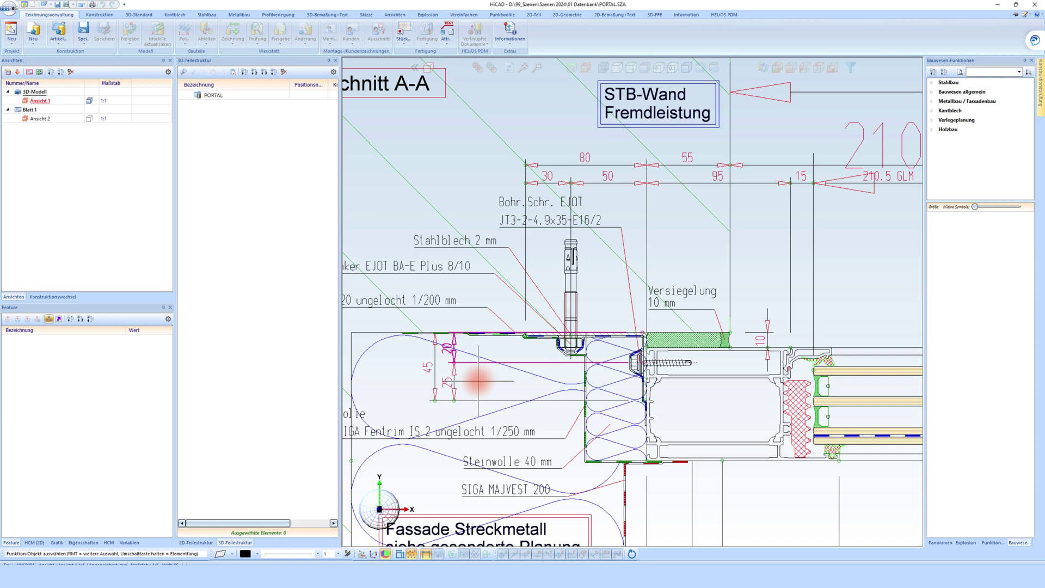
pyautogui.scroll(-3, 498, 379)
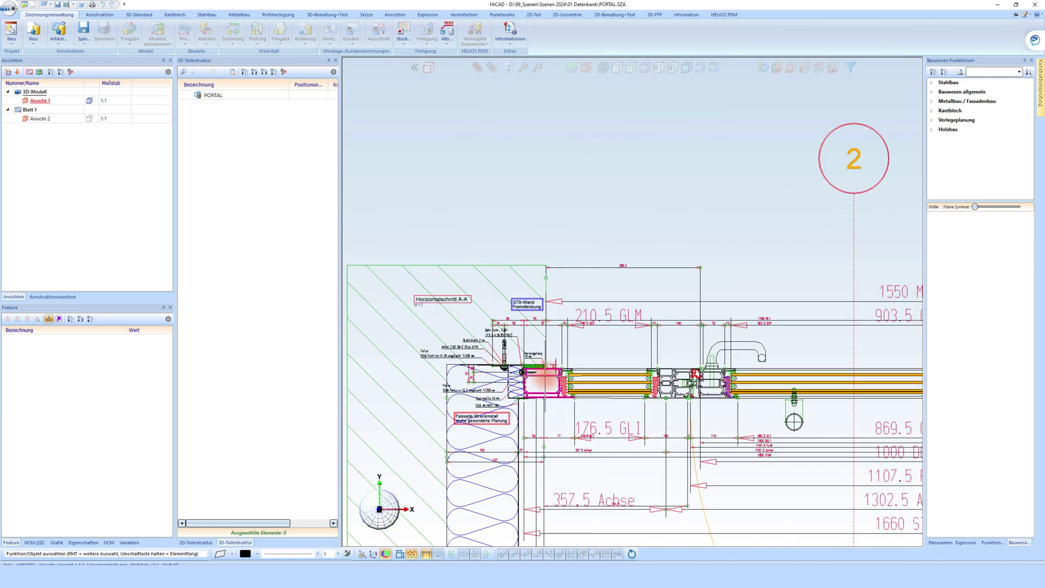
pyautogui.scroll(-3, 541, 331)
pyautogui.scroll(-2, 579, 357)
pyautogui.scroll(-3, 579, 356)
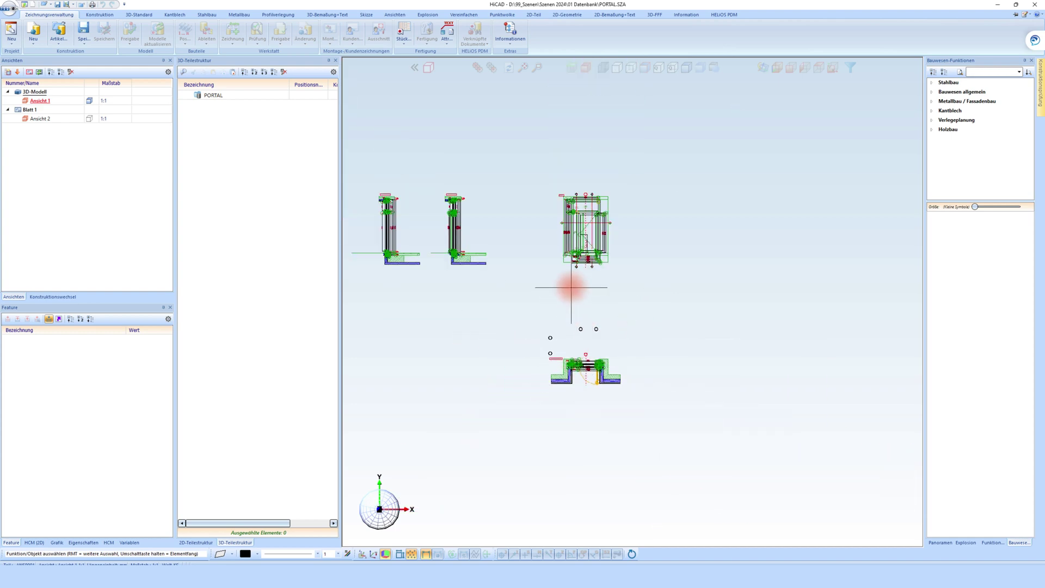
# Create new 2D parts Ansicht and Vertikalschnitt under PORTAL in the 2D part structure
pyautogui.click(196, 543)
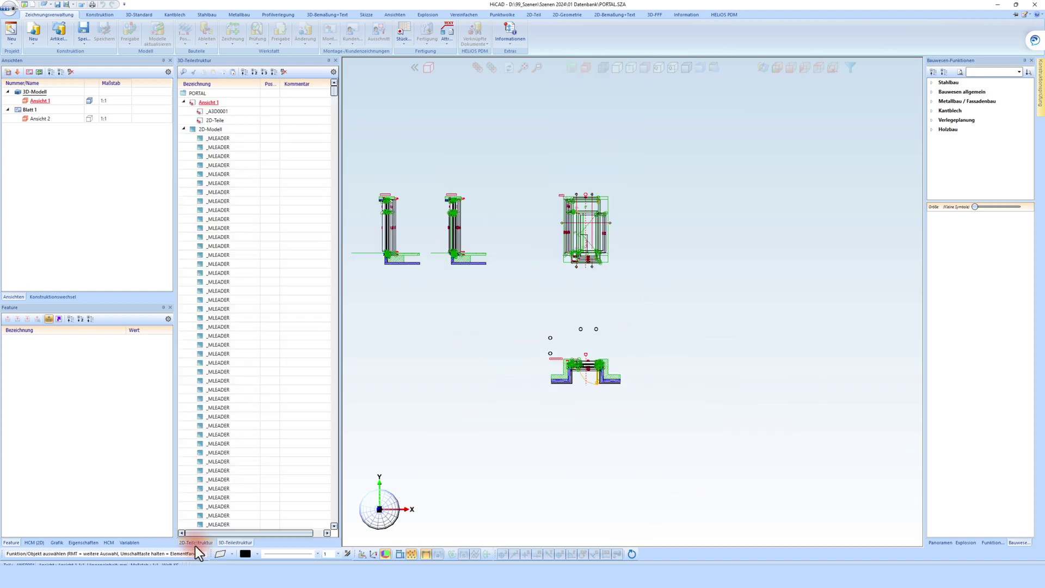
pyautogui.click(243, 72)
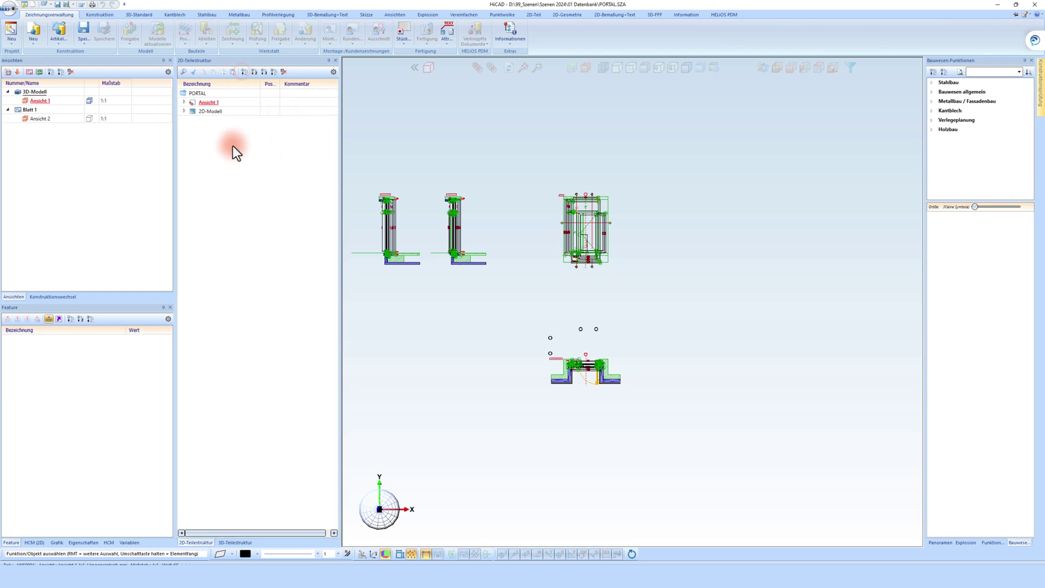
pyautogui.rightClick(223, 145)
pyautogui.click(252, 175)
pyautogui.write('Ansich')
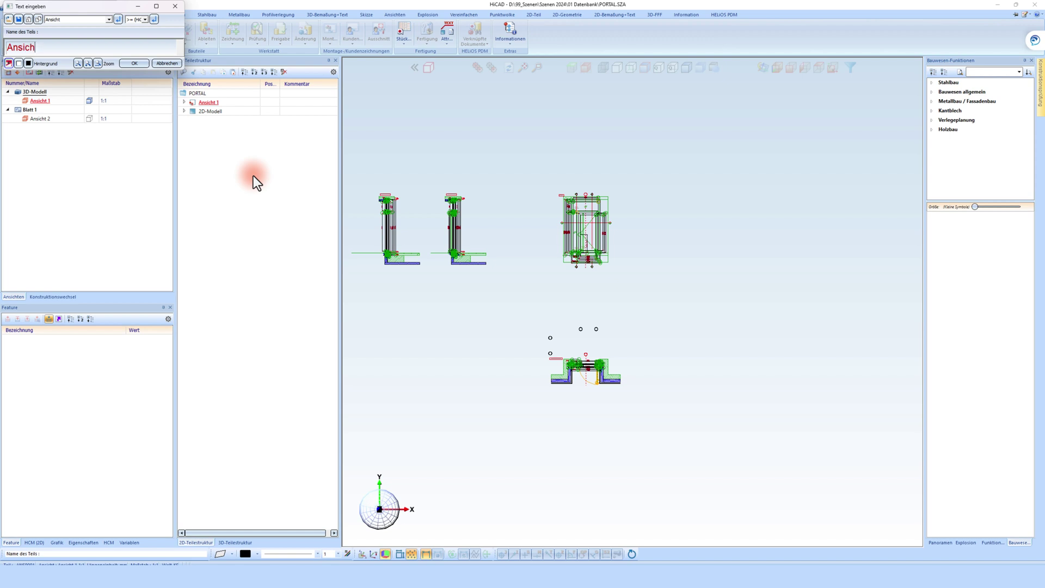
pyautogui.write('t')
pyautogui.press('Return')
pyautogui.rightClick(245, 182)
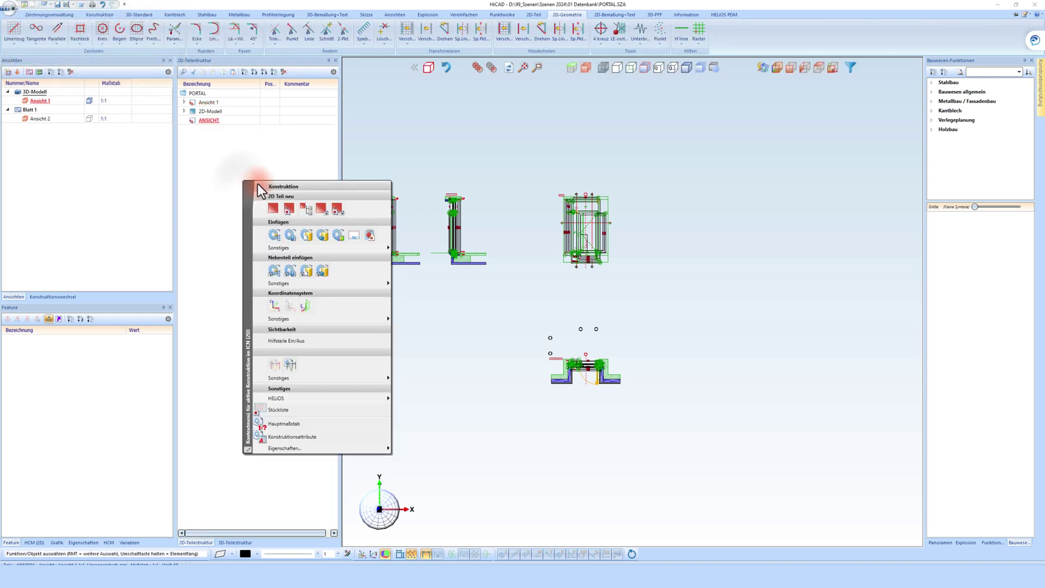
pyautogui.click(276, 211)
pyautogui.write('Vertikalschni')
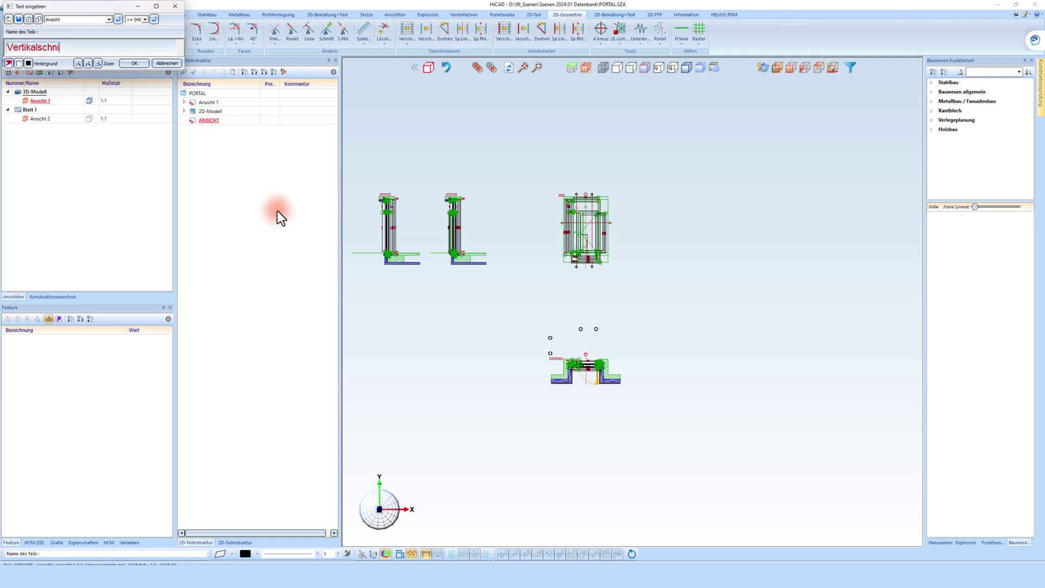
pyautogui.write('tt')
pyautogui.press('Return')
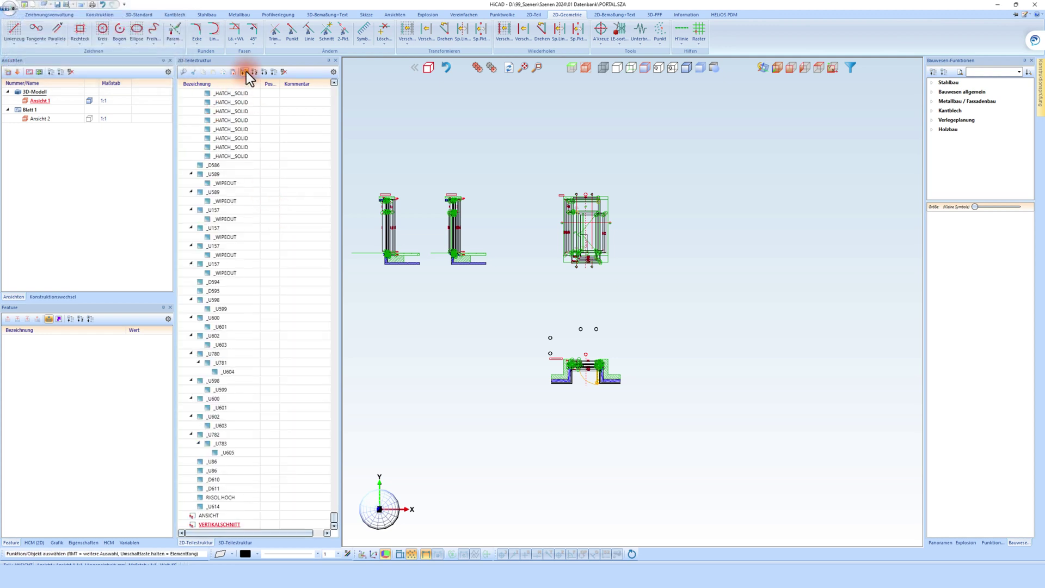
# Add a third 2D part Horizontalschnitt, then make ANSICHT the active part
pyautogui.click(246, 71)
pyautogui.rightClick(217, 186)
pyautogui.click(245, 213)
pyautogui.write('Horizontalschni')
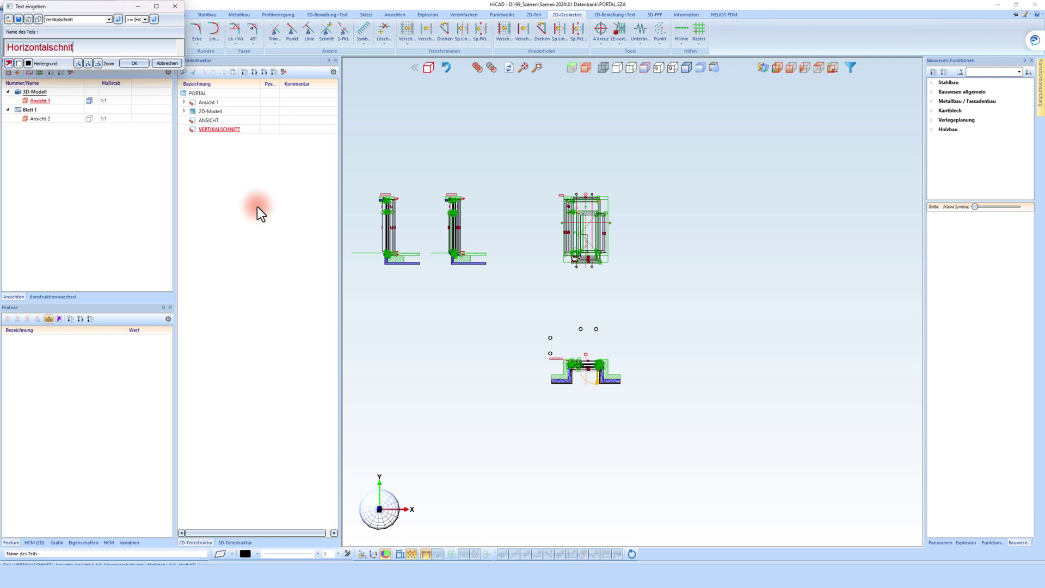
pyautogui.write('tt')
pyautogui.press('Return')
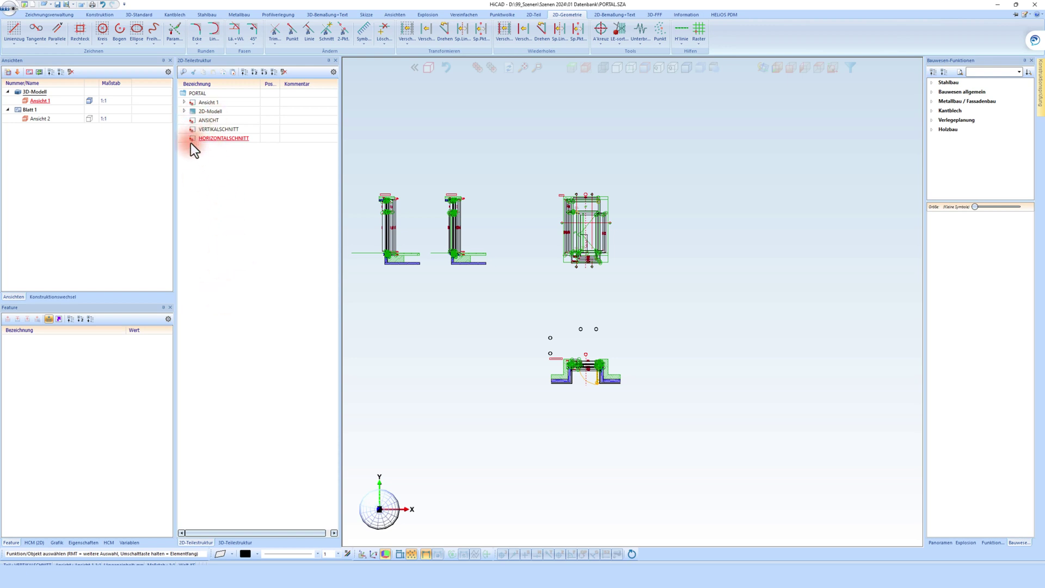
pyautogui.doubleClick(206, 122)
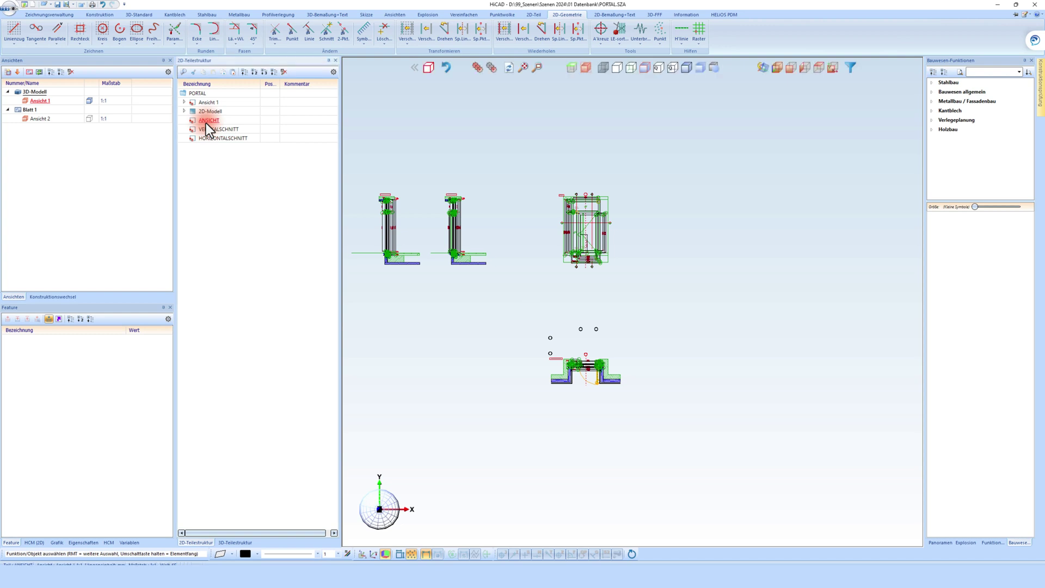
# Transfer the elevation drawing's elements into ANSICHT using rectangle takeover
pyautogui.click(619, 43)
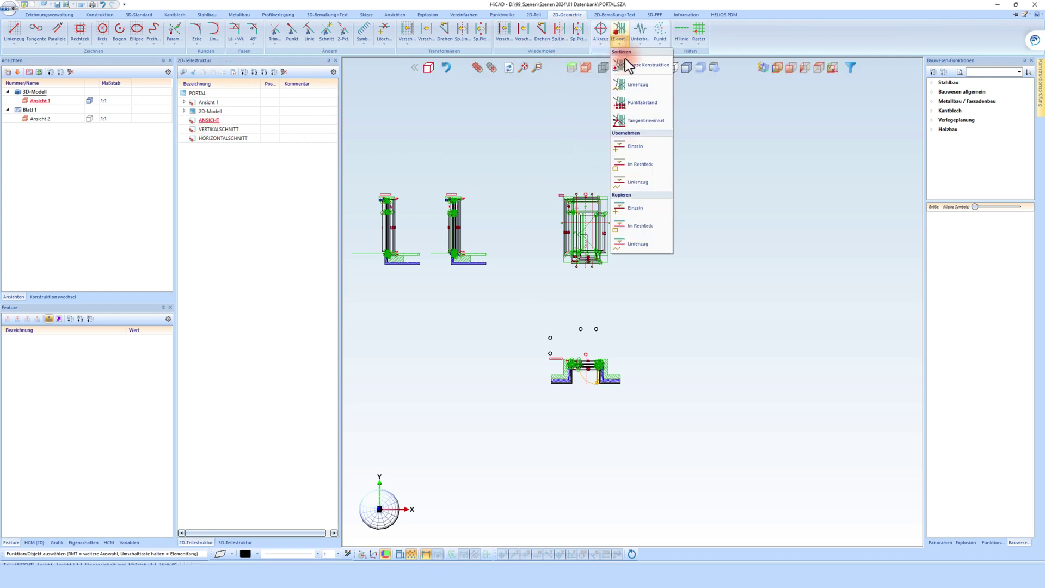
pyautogui.click(641, 163)
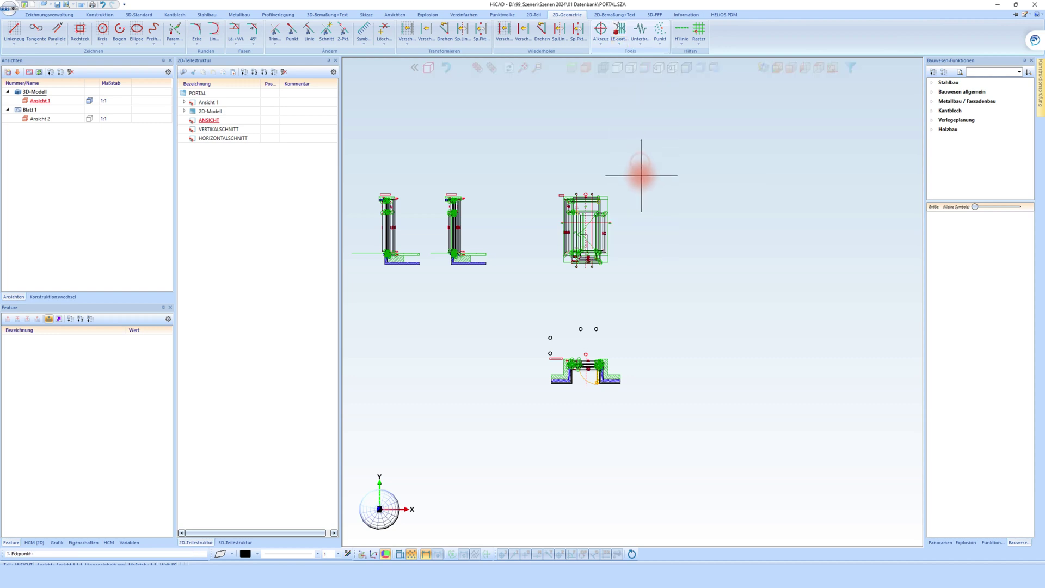
pyautogui.click(544, 285)
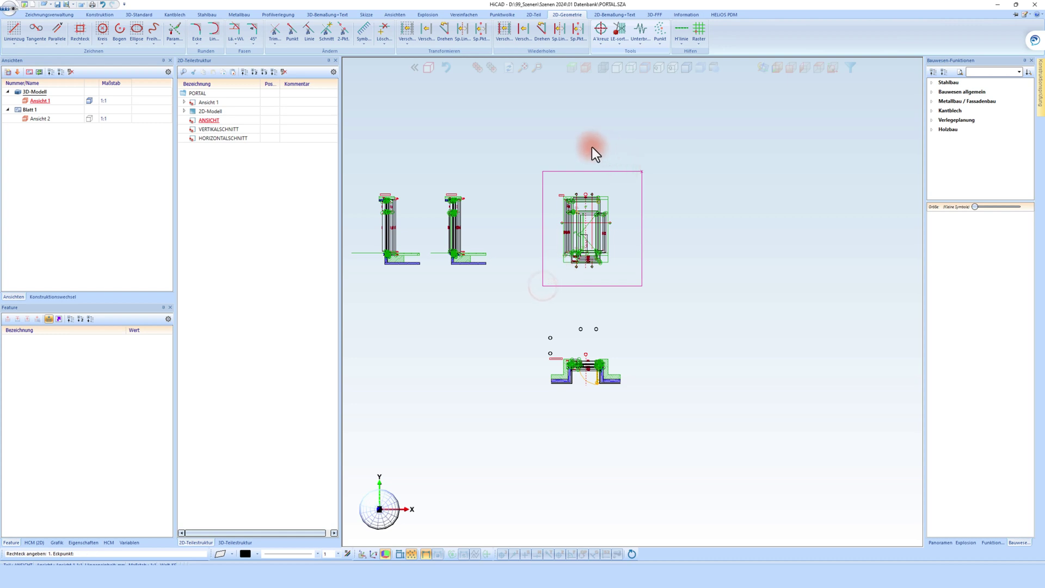
pyautogui.click(243, 71)
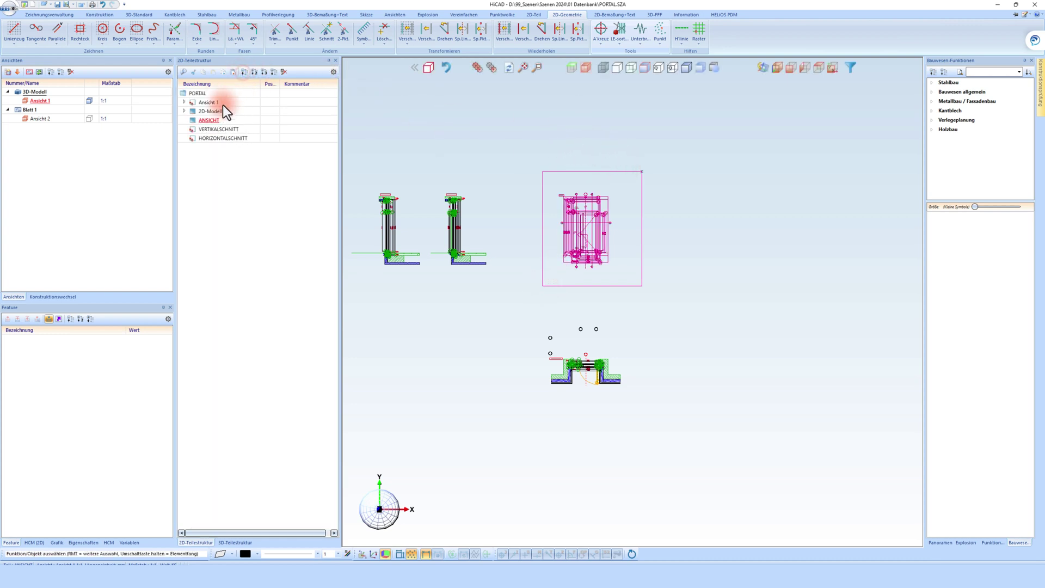
pyautogui.click(194, 120)
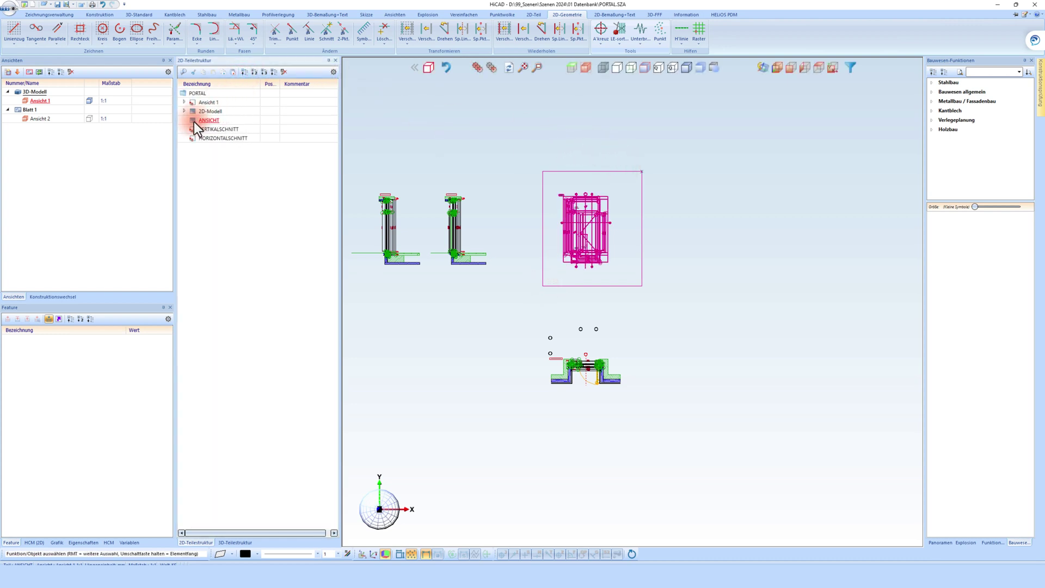
pyautogui.click(559, 157)
pyautogui.scroll(2, 558, 157)
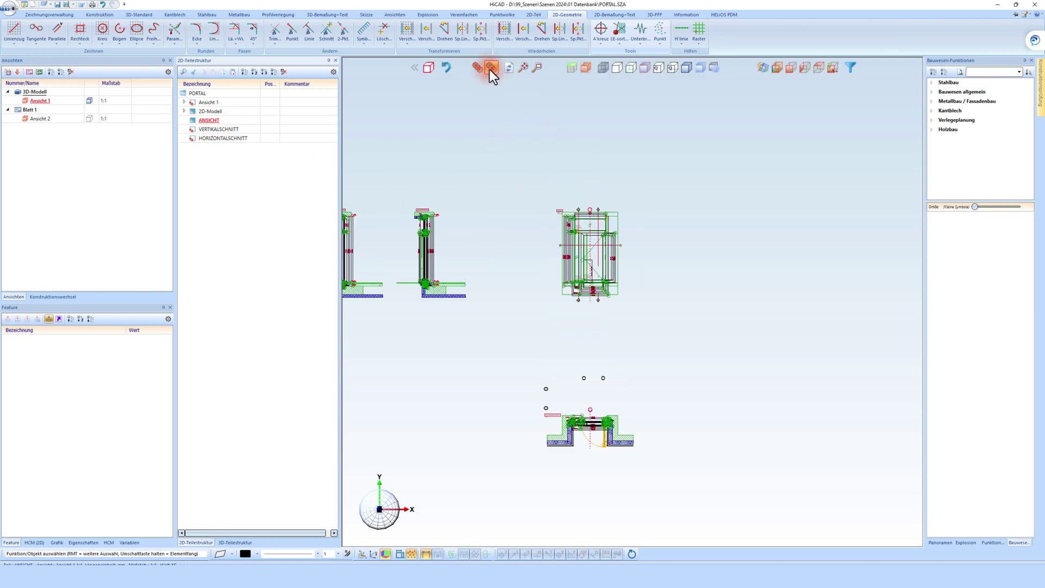
# Check ANSICHT's drawing alone, show all views again, and make VERTIKALSCHNITT active
pyautogui.click(492, 68)
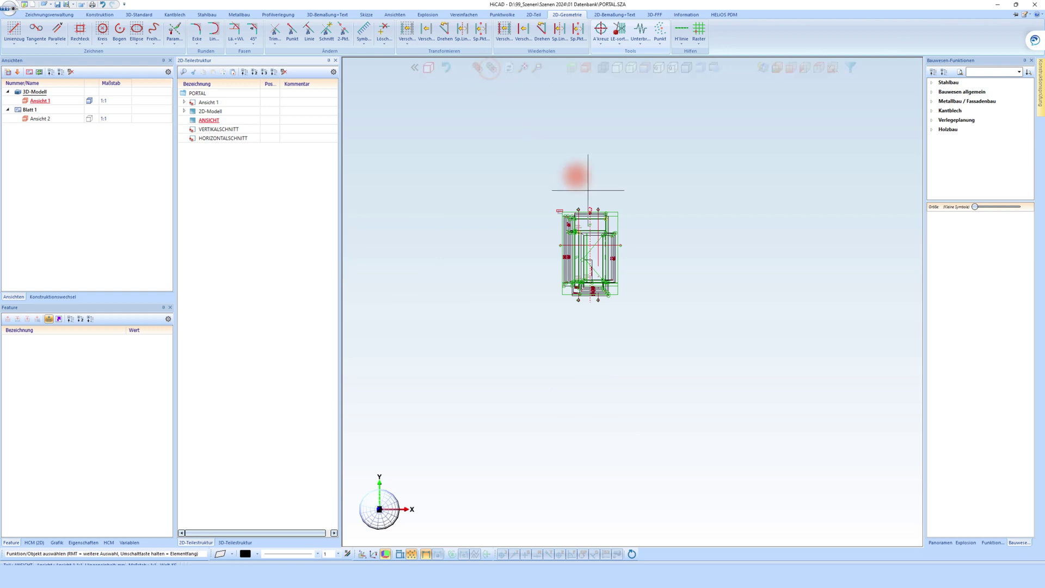
pyautogui.click(602, 209)
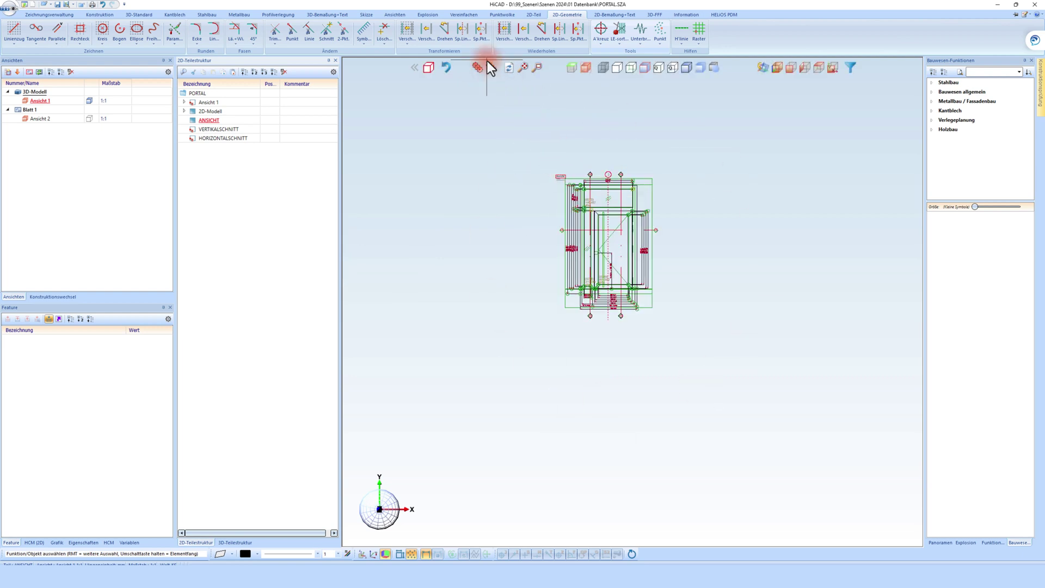
pyautogui.click(478, 66)
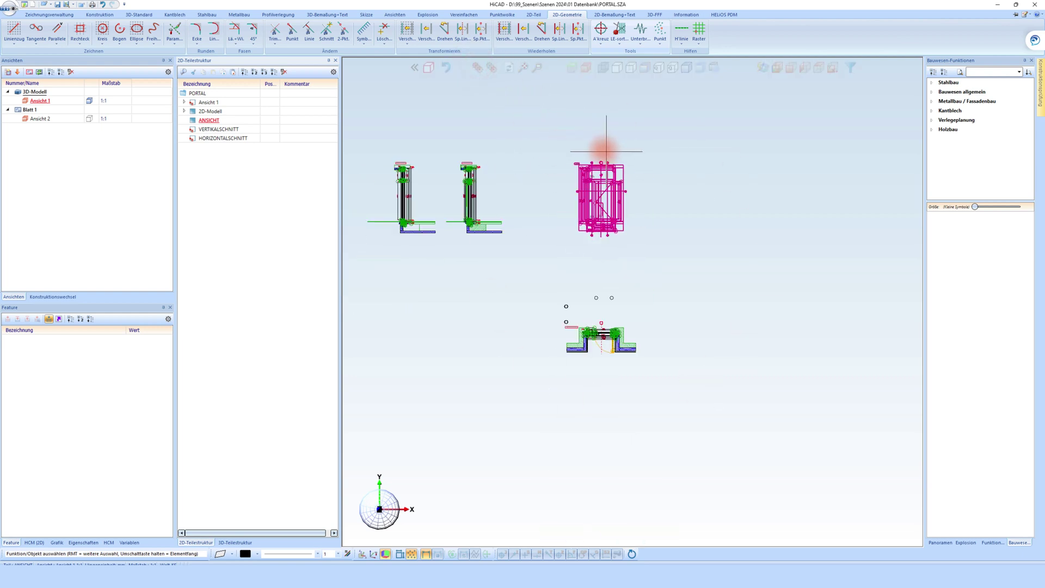
pyautogui.doubleClick(234, 132)
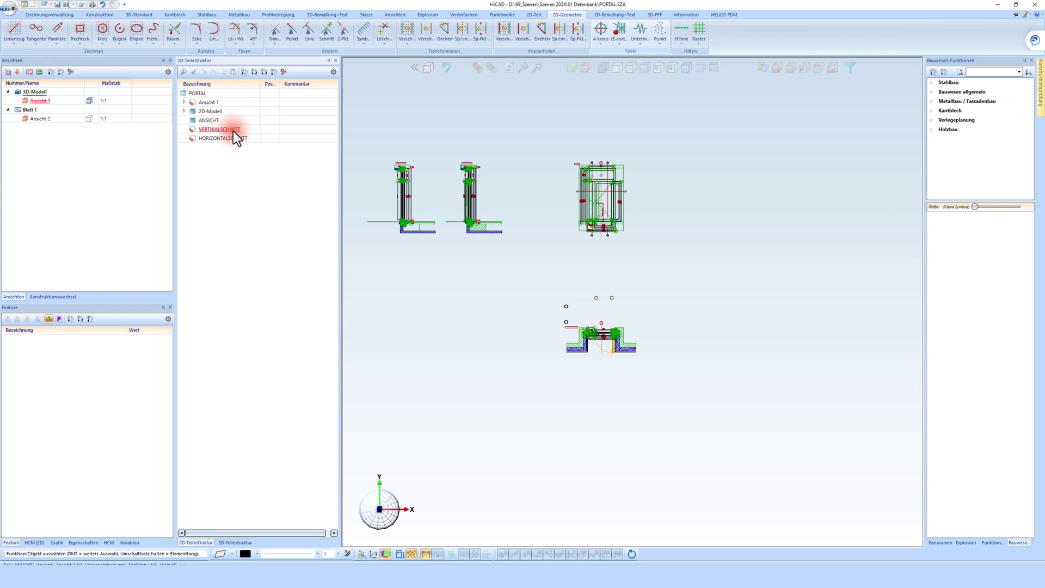
# Take over the middle drawing's elements into VERTIKALSCHNITT with a rectangle
pyautogui.click(619, 44)
pyautogui.click(637, 166)
pyautogui.moveTo(515, 138); pyautogui.dragTo(455, 252)
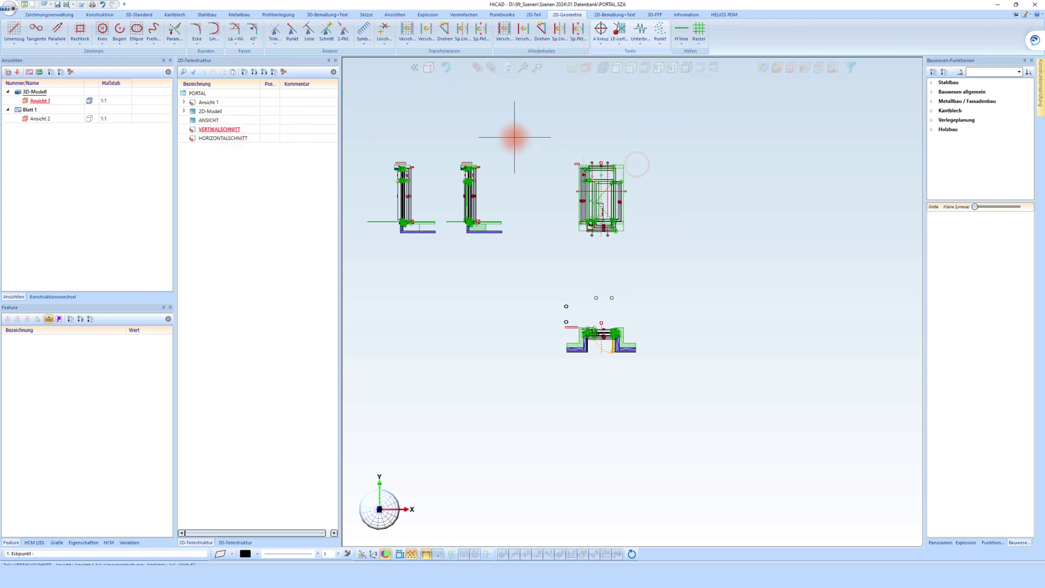
pyautogui.click(456, 253)
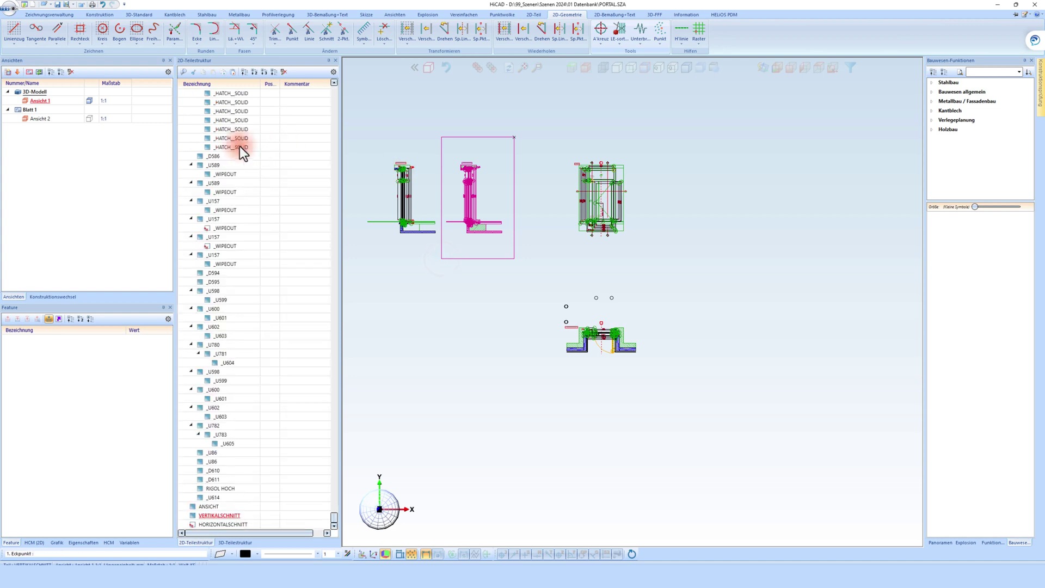
# Make HORIZONTALSCHNITT active and take over the bottom drawing's elements into it
pyautogui.doubleClick(222, 525)
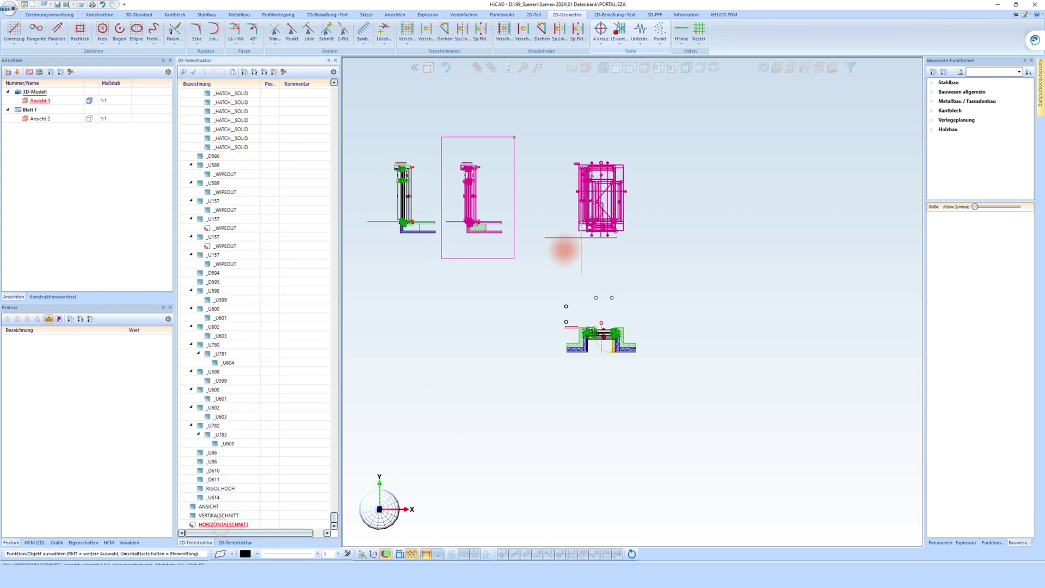
pyautogui.click(622, 47)
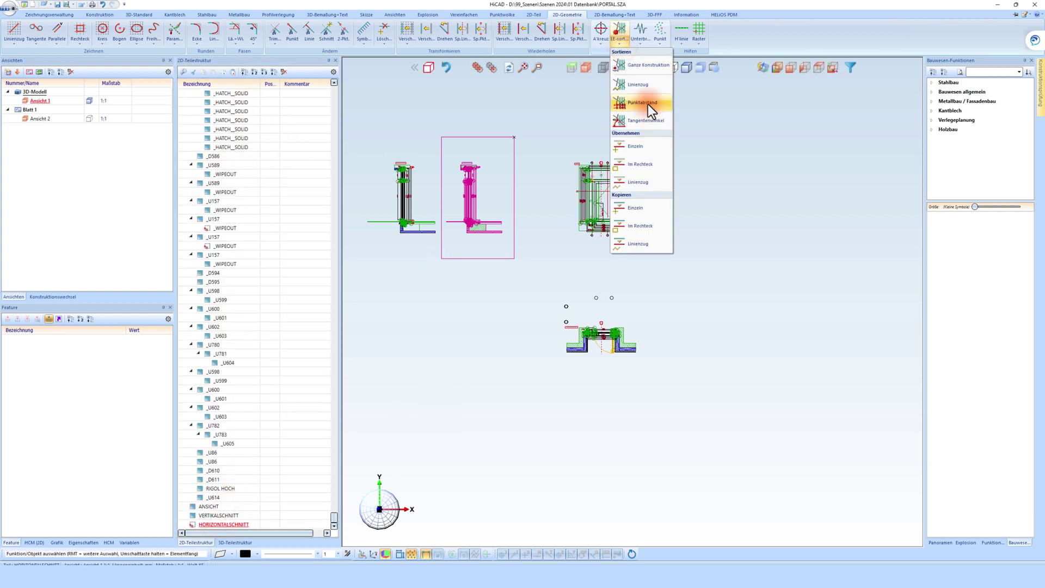
pyautogui.click(643, 165)
pyautogui.click(658, 317)
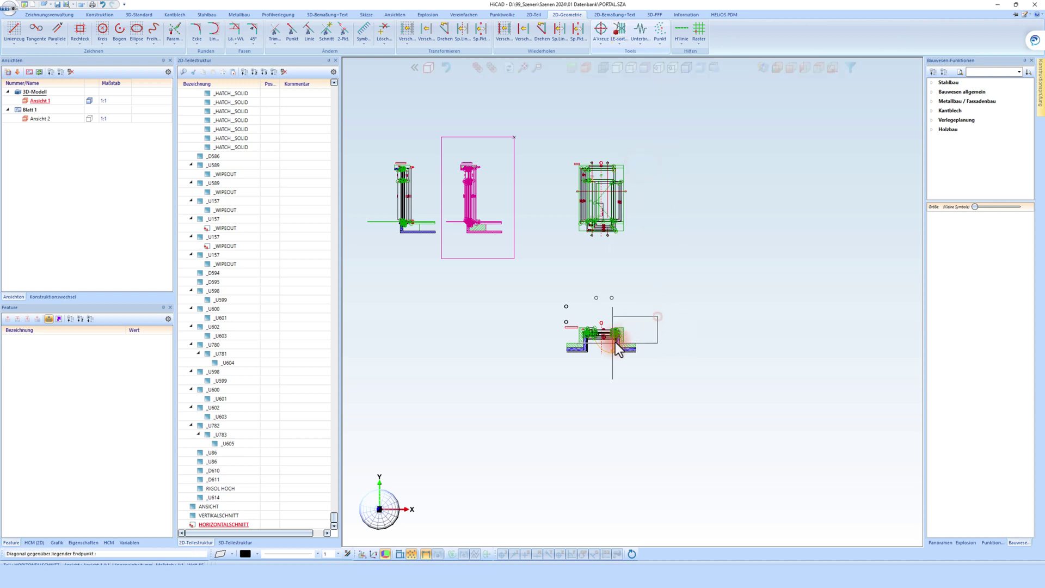
pyautogui.click(550, 368)
pyautogui.scroll(-2, 654, 250)
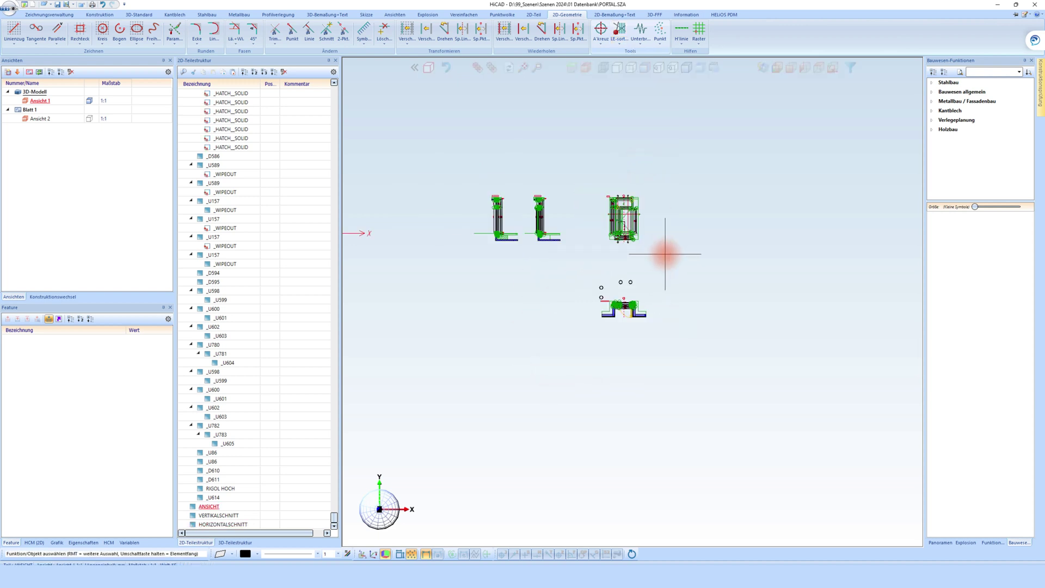
pyautogui.scroll(1, 487, 219)
pyautogui.scroll(1, 487, 219)
pyautogui.scroll(1, 590, 229)
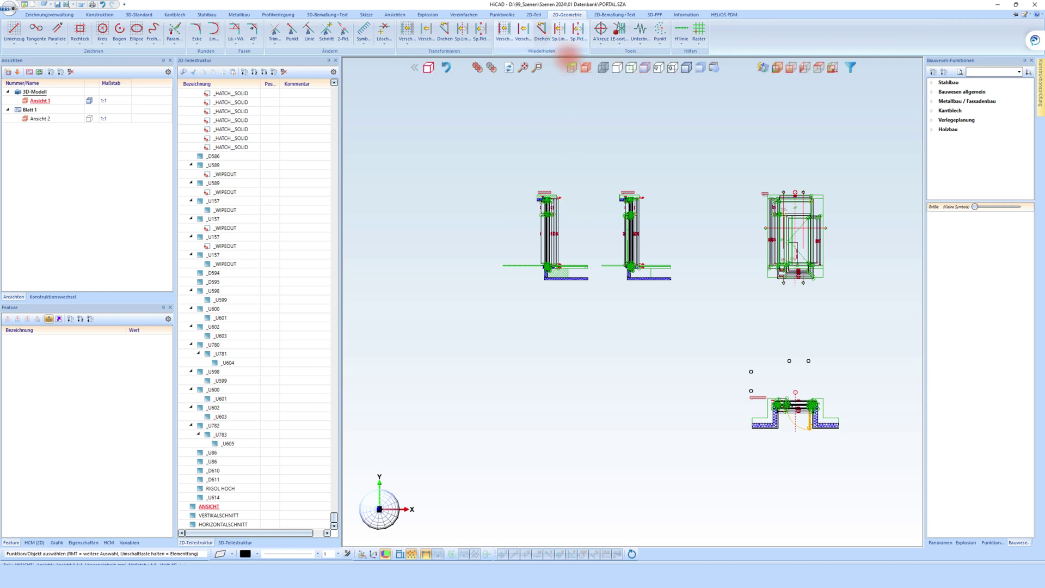
# Delete the left drawing's geometry and the loose circles above the bottom drawing
pyautogui.click(384, 44)
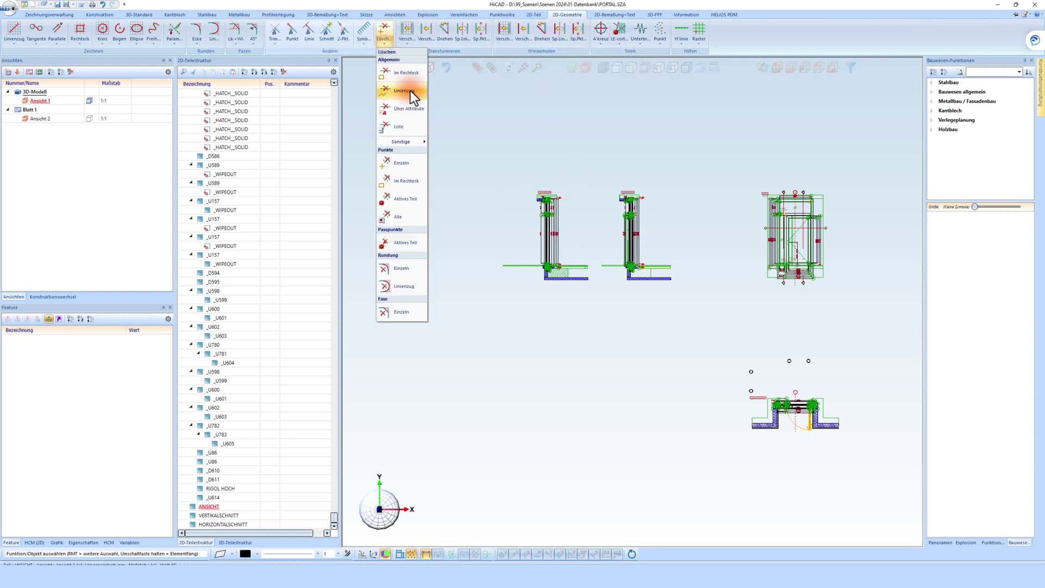
pyautogui.click(410, 90)
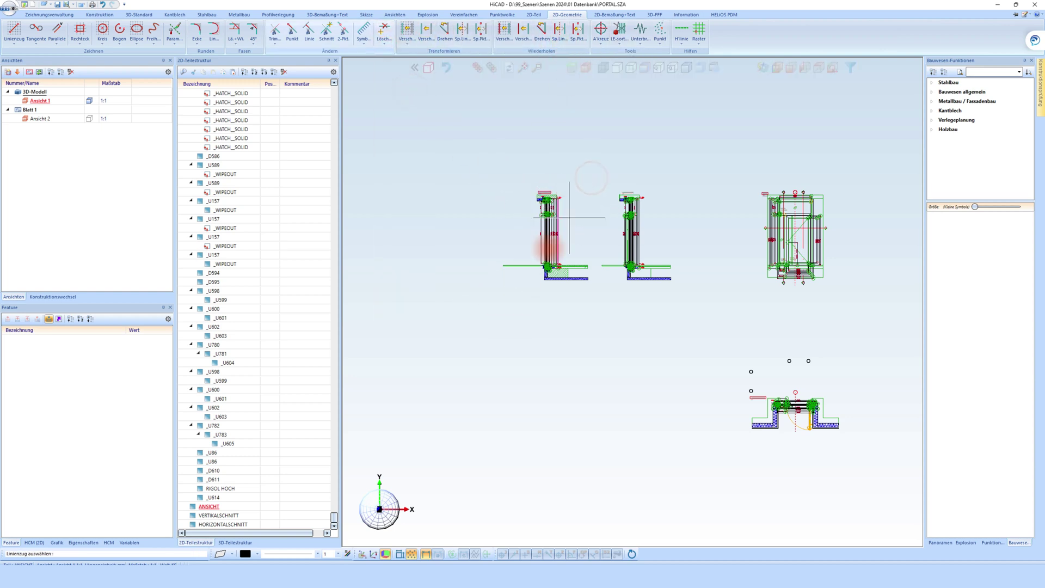
pyautogui.click(377, 45)
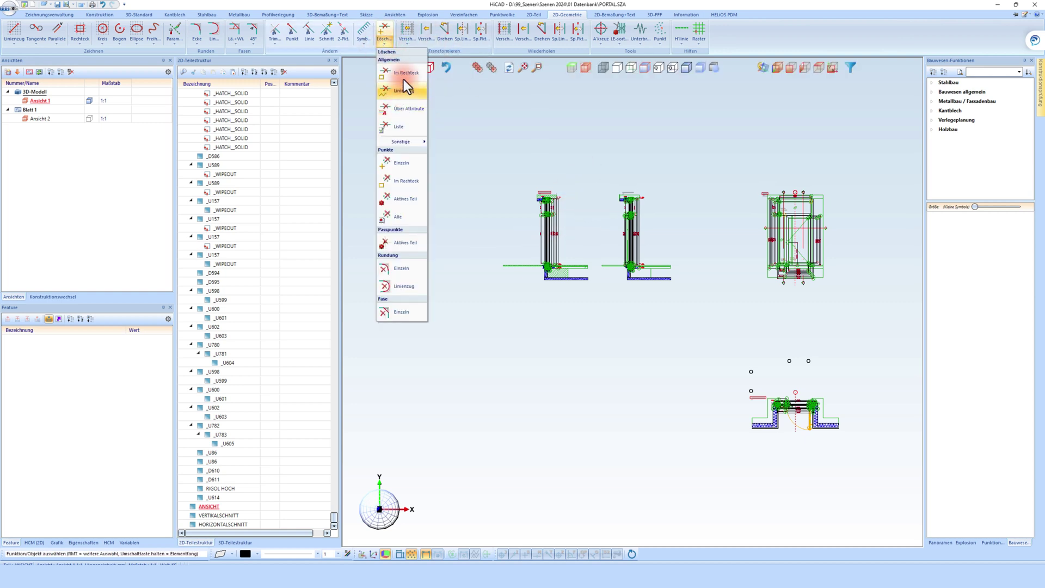
pyautogui.click(404, 76)
pyautogui.click(555, 239)
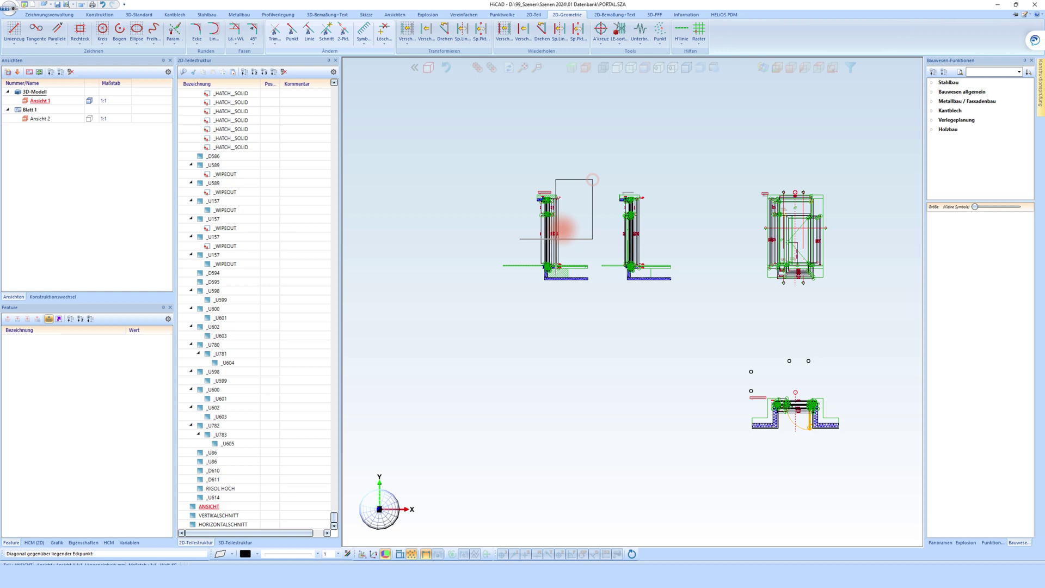
pyautogui.click(470, 314)
pyautogui.click(828, 348)
pyautogui.click(735, 381)
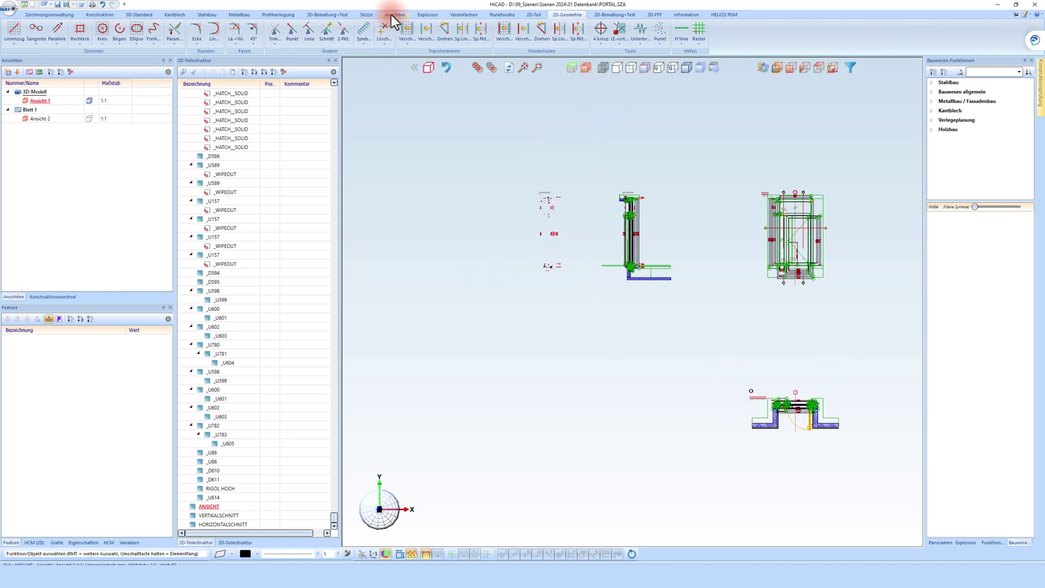
# Delete the left drawing's leftover texts with a text deletion rectangle
pyautogui.click(524, 31)
pyautogui.click(547, 193)
pyautogui.click(614, 14)
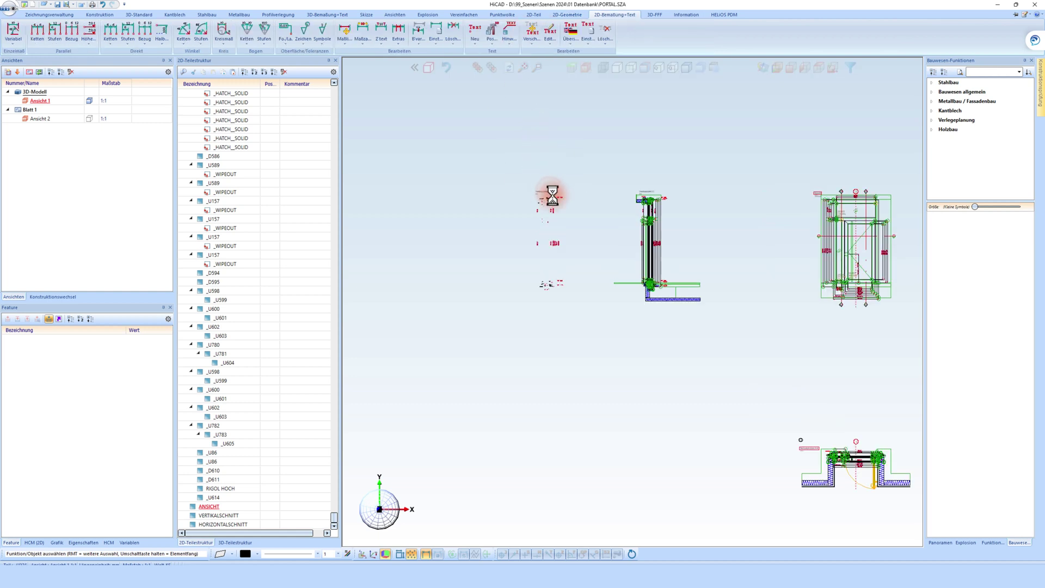
pyautogui.click(605, 33)
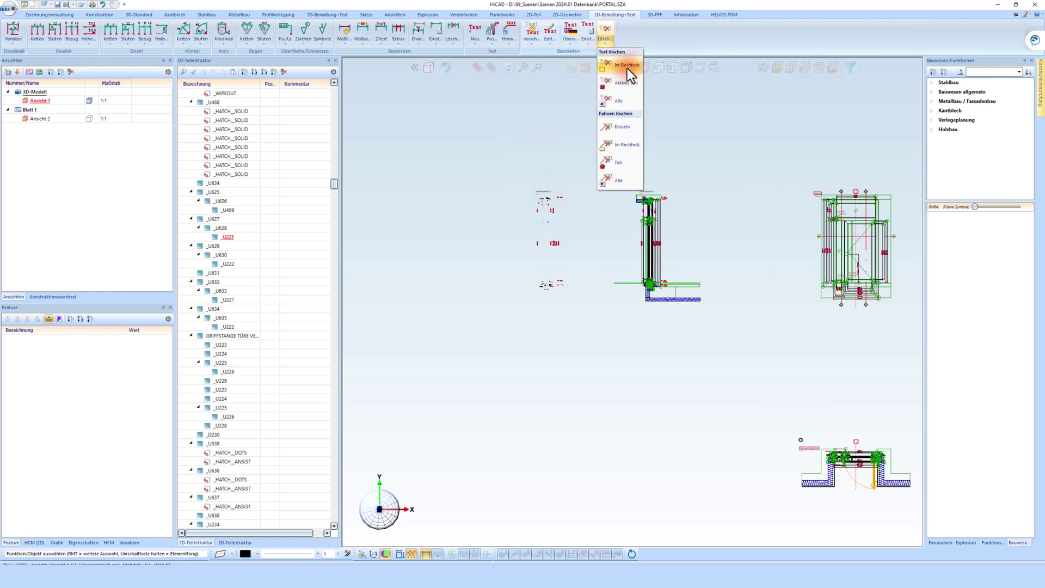
pyautogui.click(628, 68)
pyautogui.click(584, 173)
pyautogui.click(513, 329)
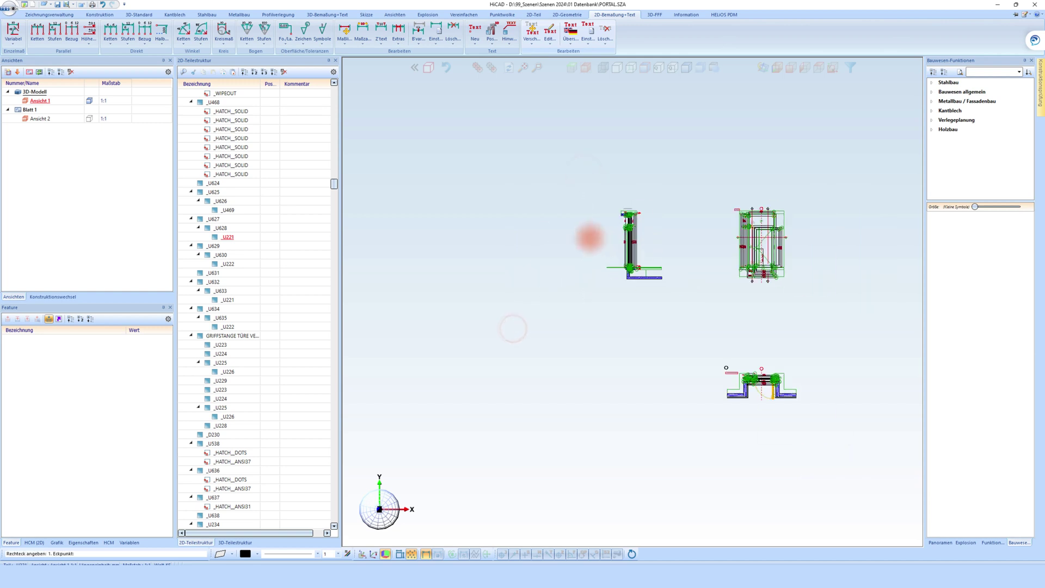
pyautogui.scroll(-5, 588, 240)
pyautogui.scroll(-5, 583, 252)
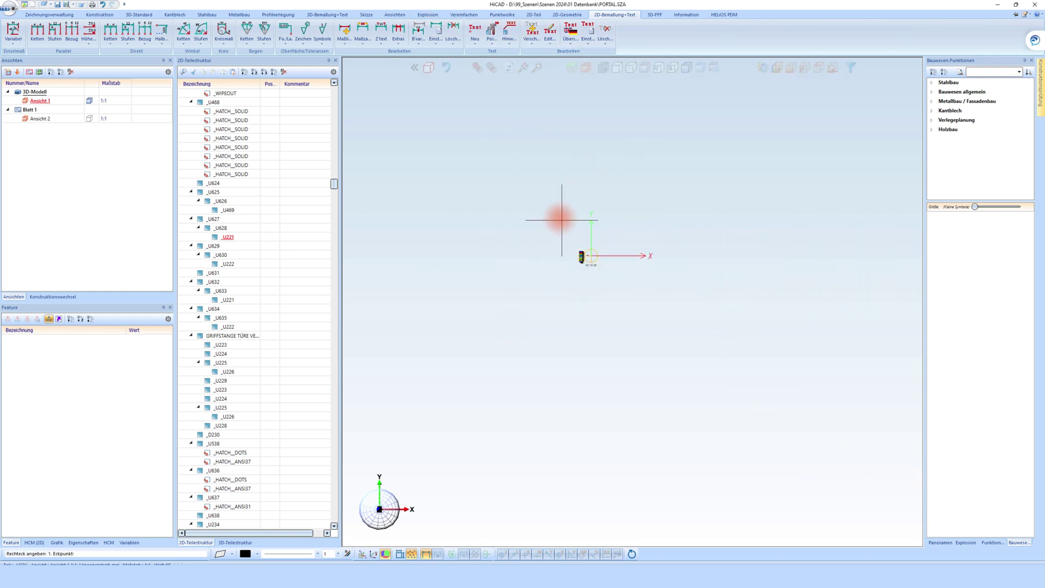
# Delete the small marker near the origin and fit all drawing views into the window
pyautogui.click(604, 43)
pyautogui.click(627, 68)
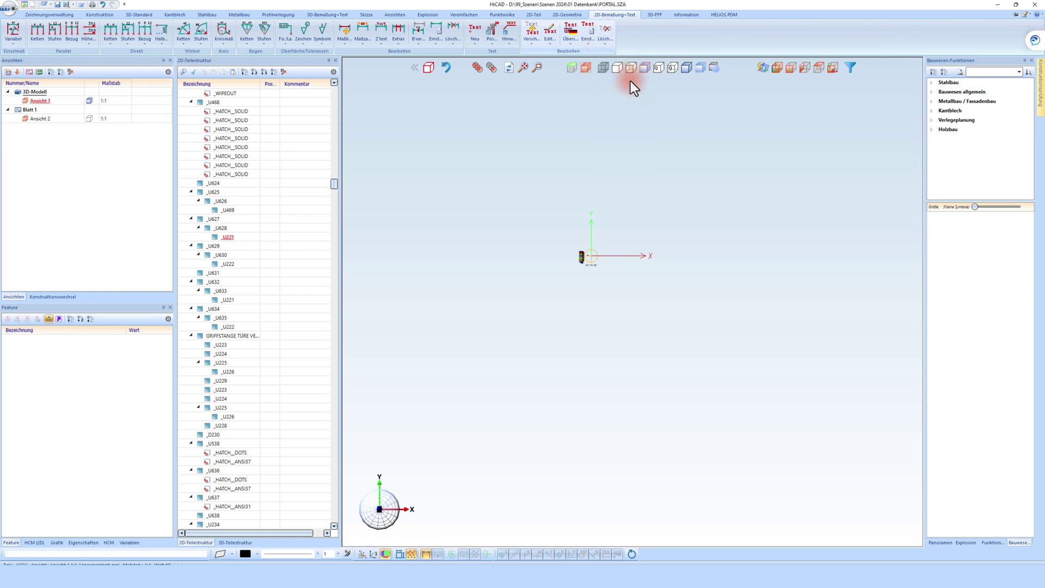
pyautogui.moveTo(555, 289); pyautogui.dragTo(629, 224)
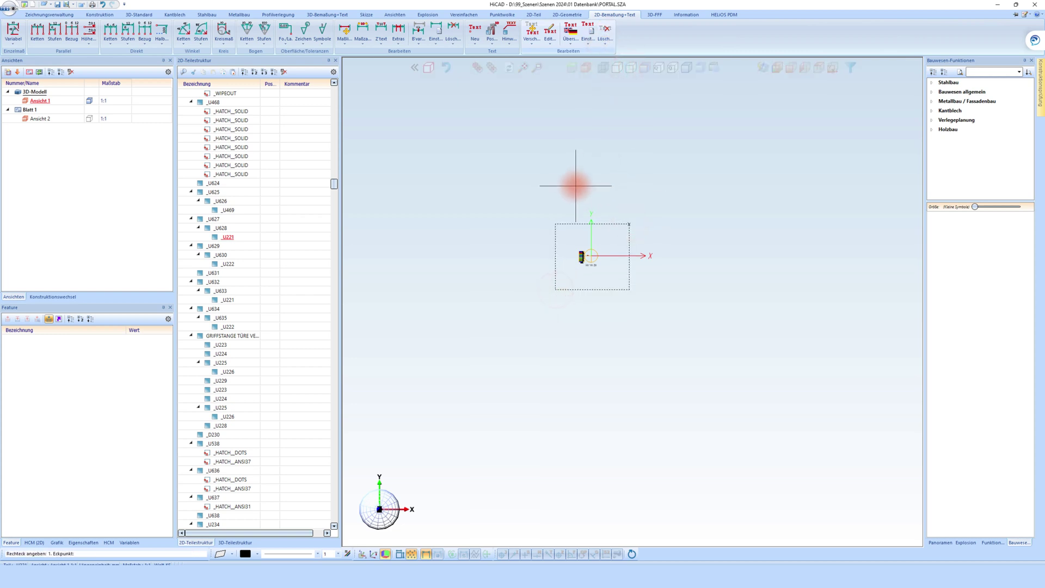
pyautogui.press('Escape')
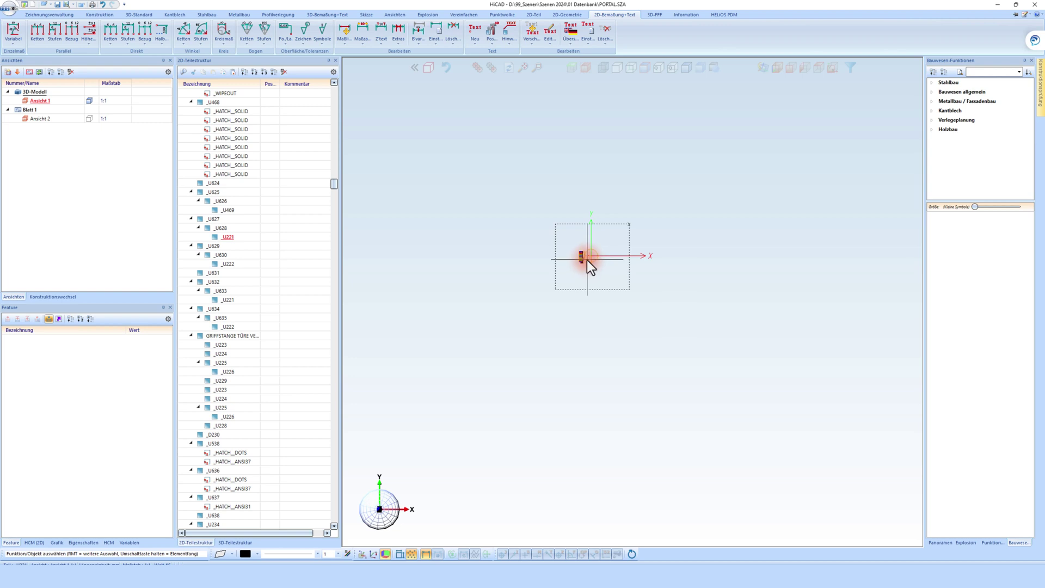
pyautogui.click(567, 14)
pyautogui.click(384, 34)
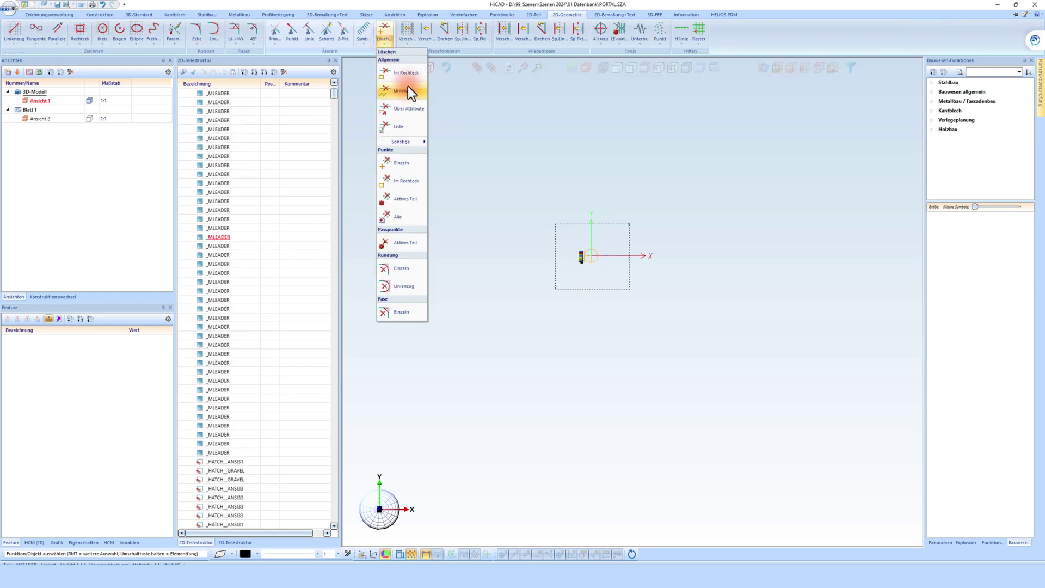
pyautogui.click(407, 90)
pyautogui.click(556, 282)
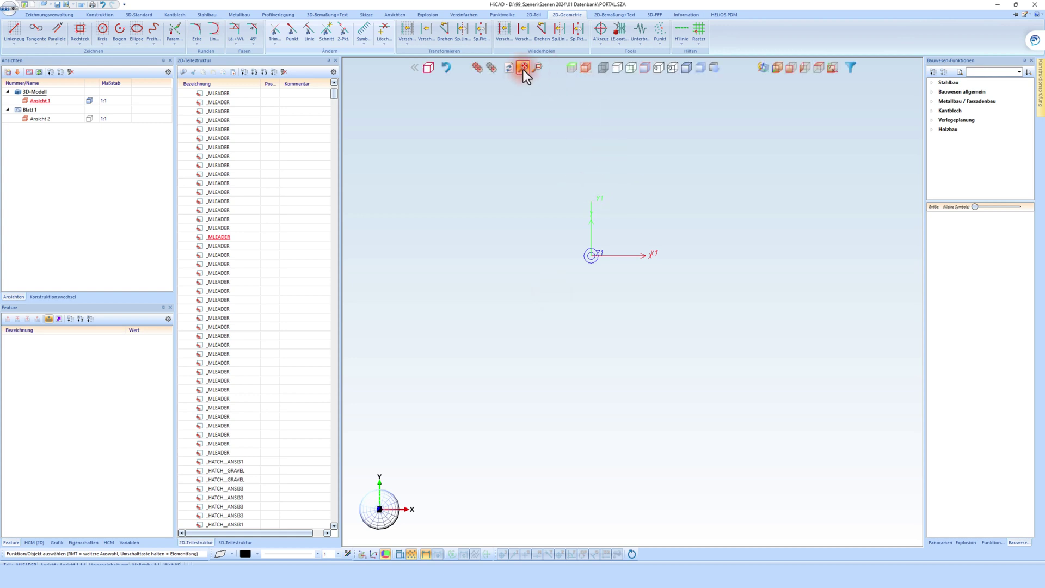
pyautogui.click(524, 70)
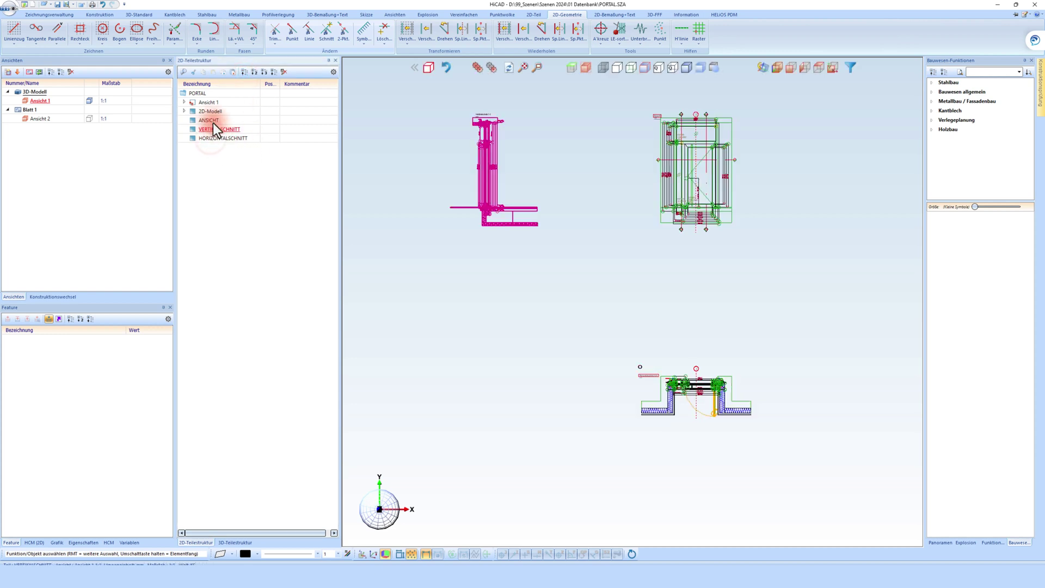
# With ANSICHT active, rename view 'Ansicht 1' to 'Vorderansicht'
pyautogui.click(216, 120)
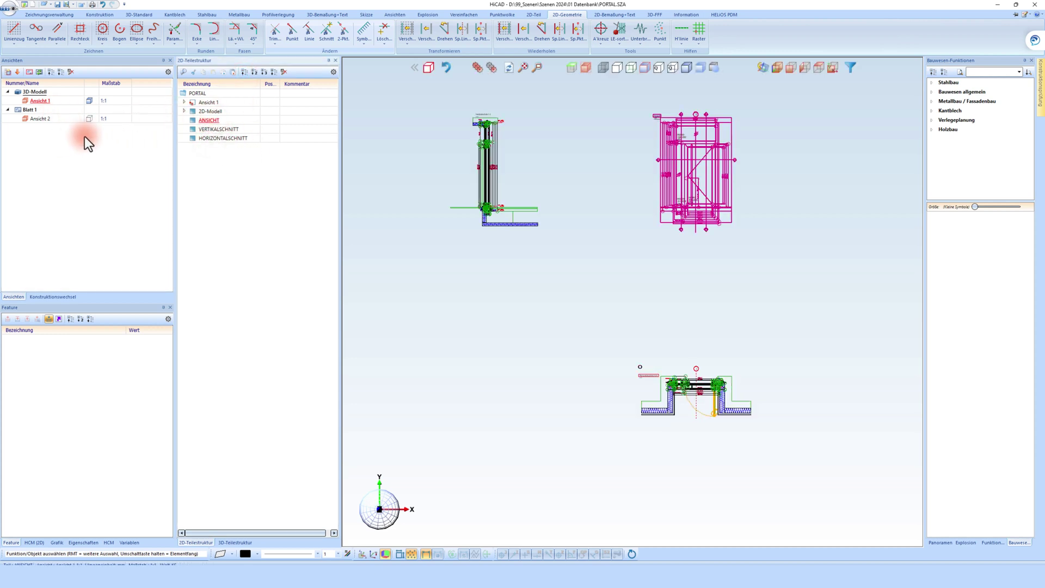
pyautogui.doubleClick(40, 103)
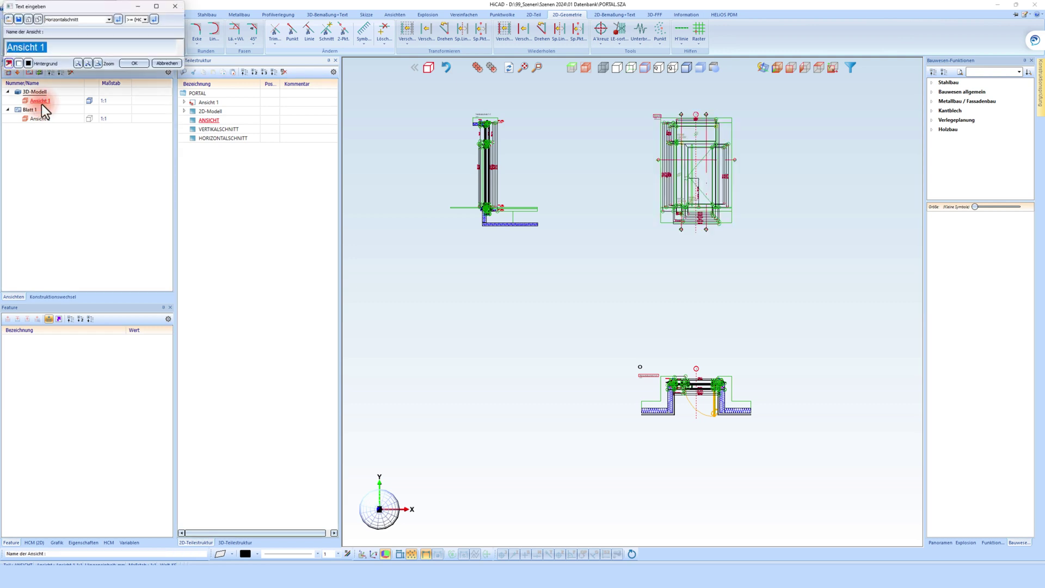
pyautogui.write('Vorder')
pyautogui.write('ansicht')
pyautogui.press('BackSpace')
pyautogui.press('BackSpace')
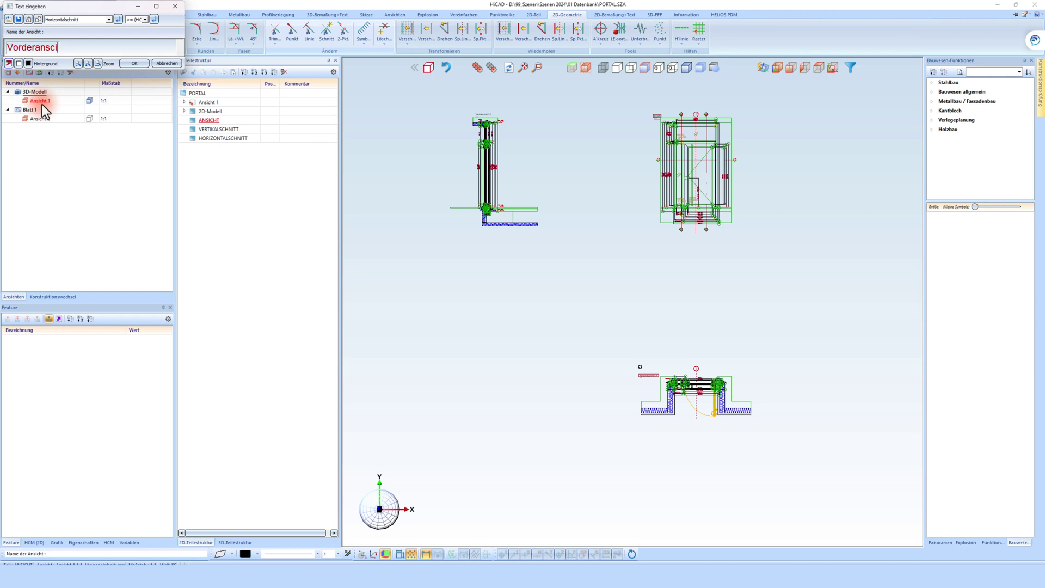
pyautogui.press('BackSpace')
pyautogui.press('BackSpace')
pyautogui.write('icht')
pyautogui.press('Return')
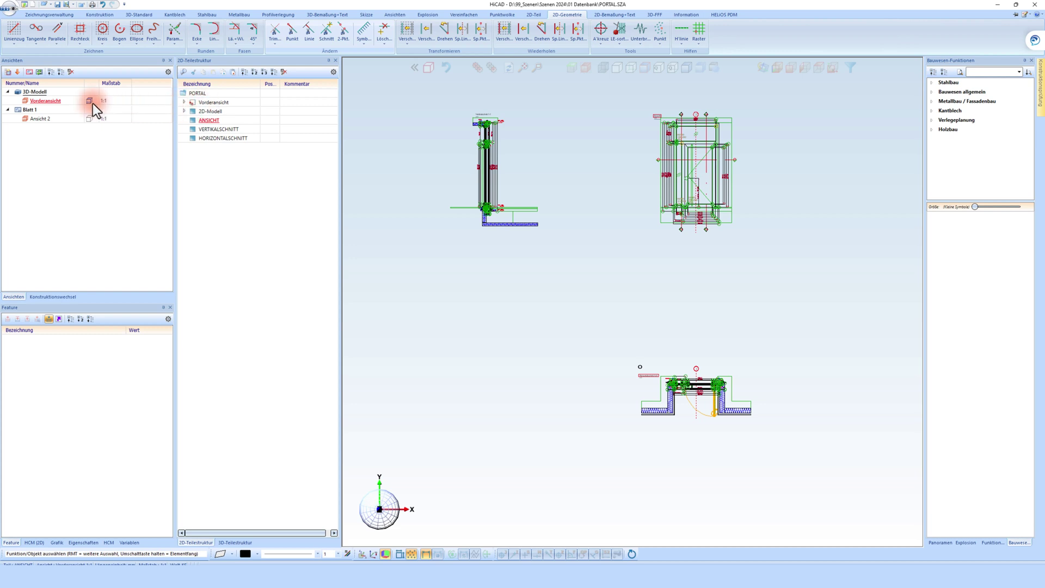
pyautogui.click(44, 102)
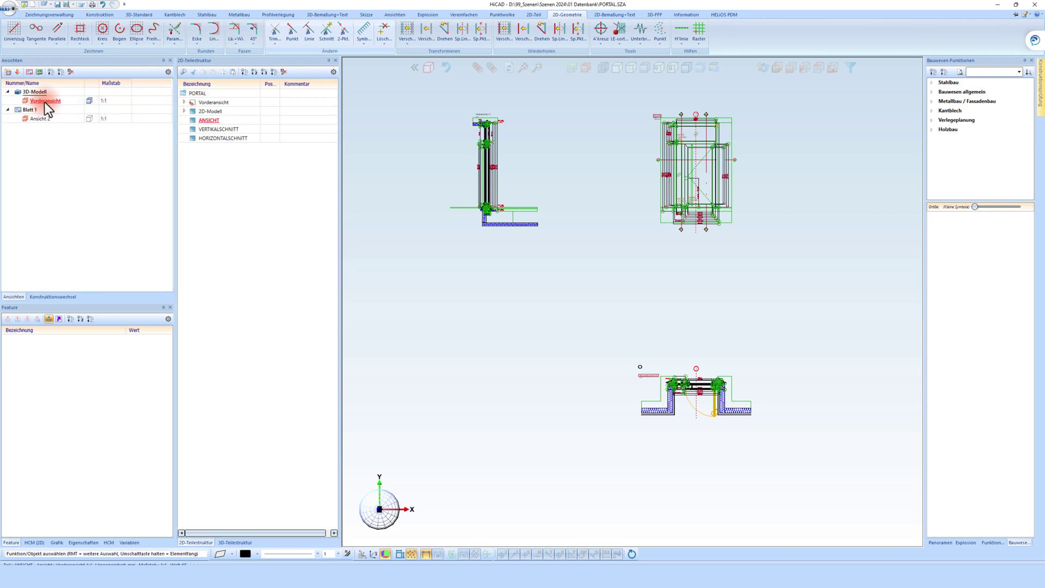
# Make 2D-Teile active and start a sketch on the Bildschirmebene in Vorderansicht
pyautogui.click(185, 103)
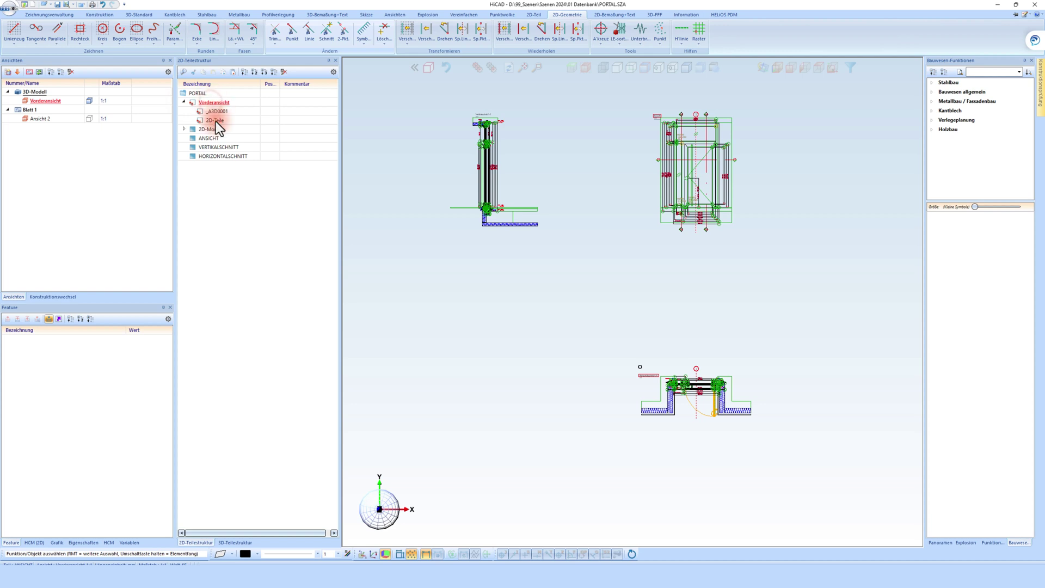
pyautogui.click(501, 176)
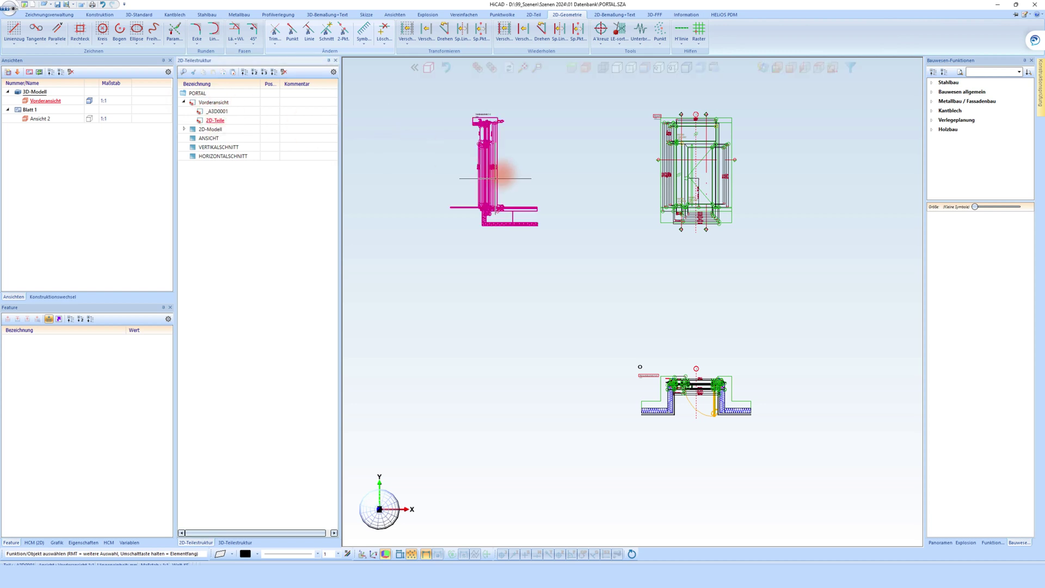
pyautogui.scroll(-2, 495, 178)
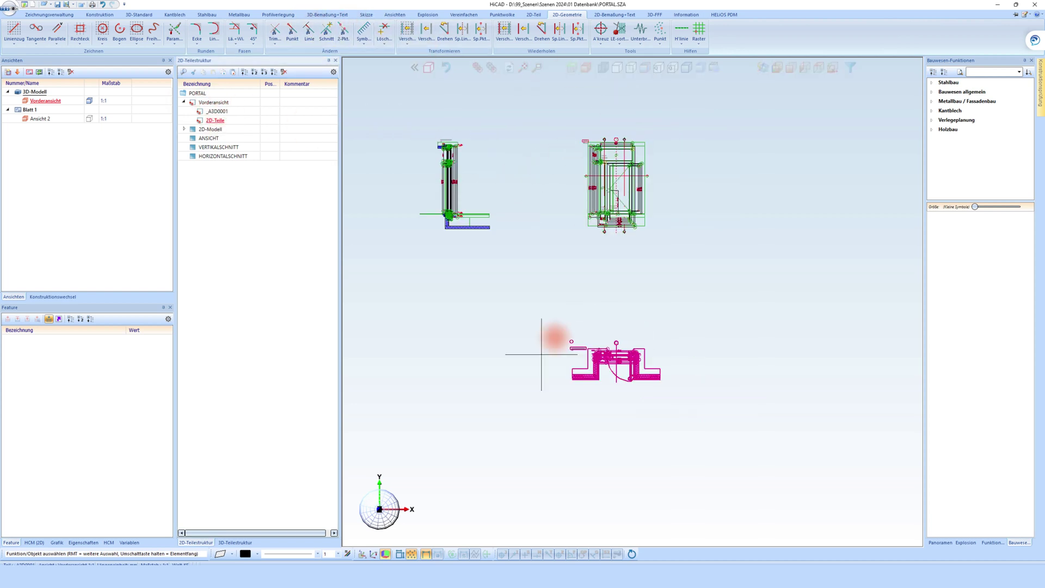
pyautogui.moveTo(523, 69)
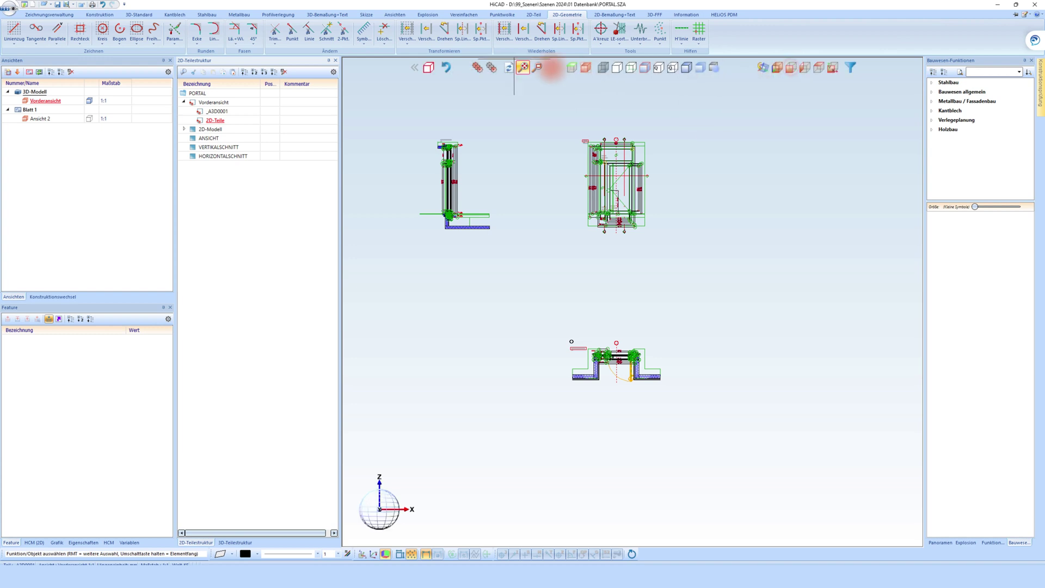
pyautogui.click(367, 15)
pyautogui.click(13, 30)
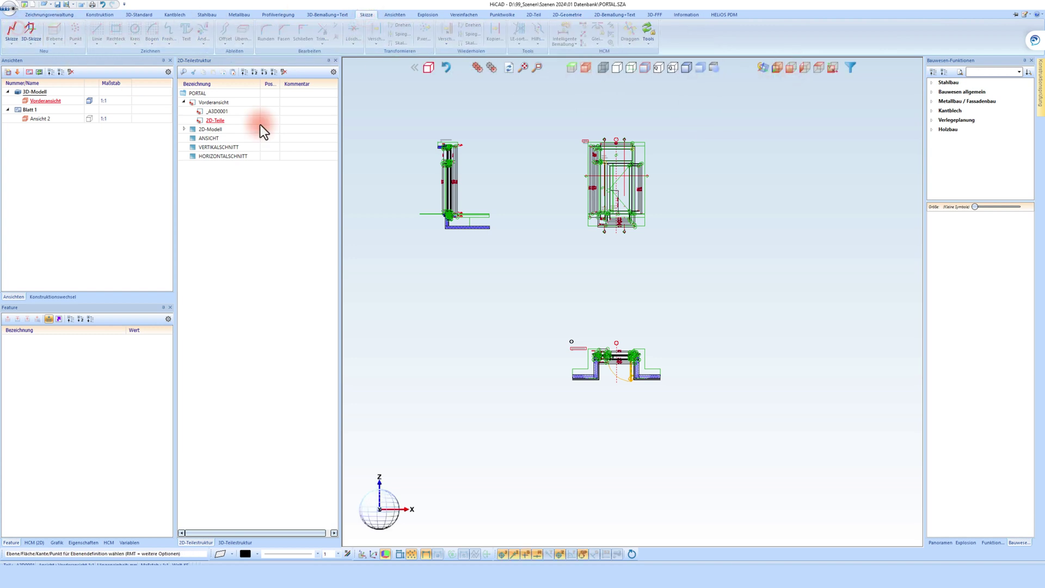
pyautogui.rightClick(536, 211)
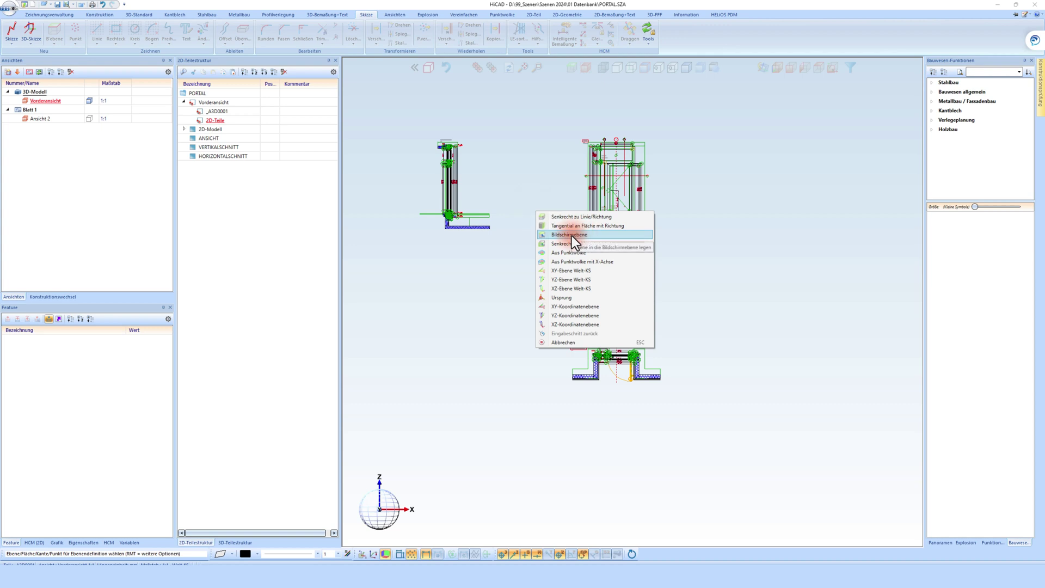
pyautogui.click(571, 235)
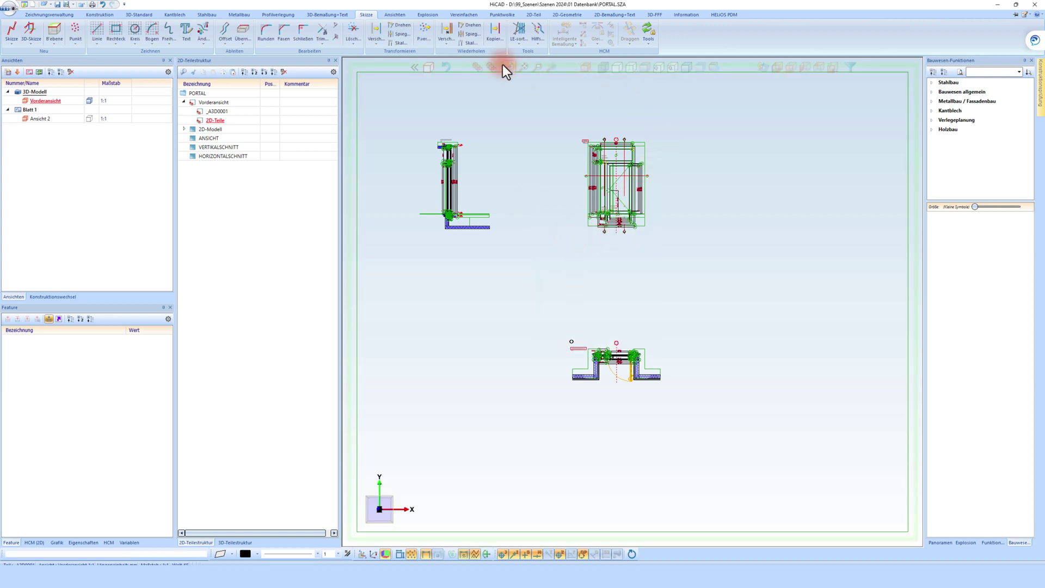
# Draw a first grid-snapped rectangle starting at a frame corner
pyautogui.click(123, 30)
pyautogui.scroll(5, 612, 142)
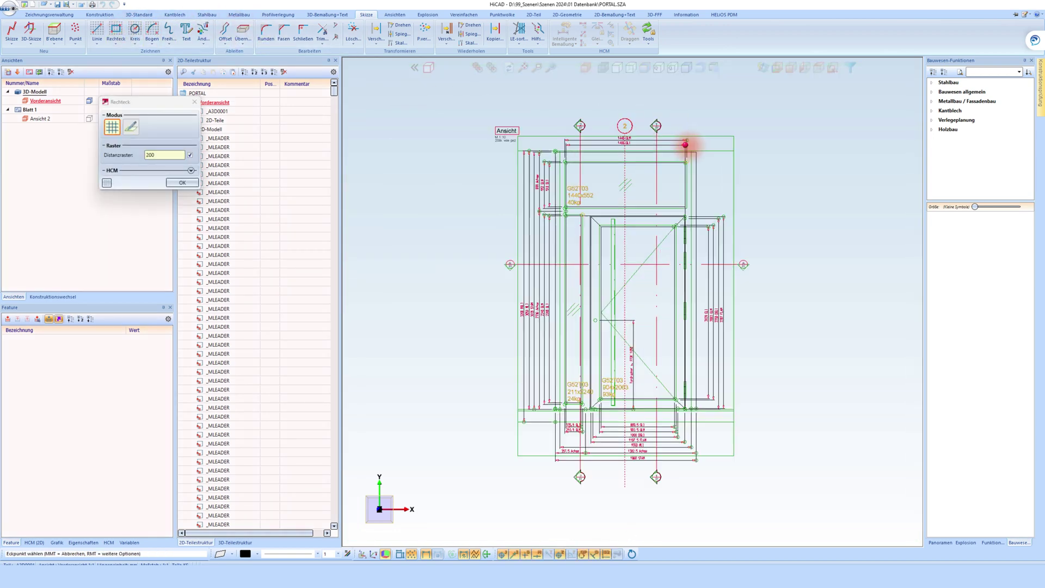
pyautogui.scroll(5, 686, 145)
pyautogui.click(685, 163)
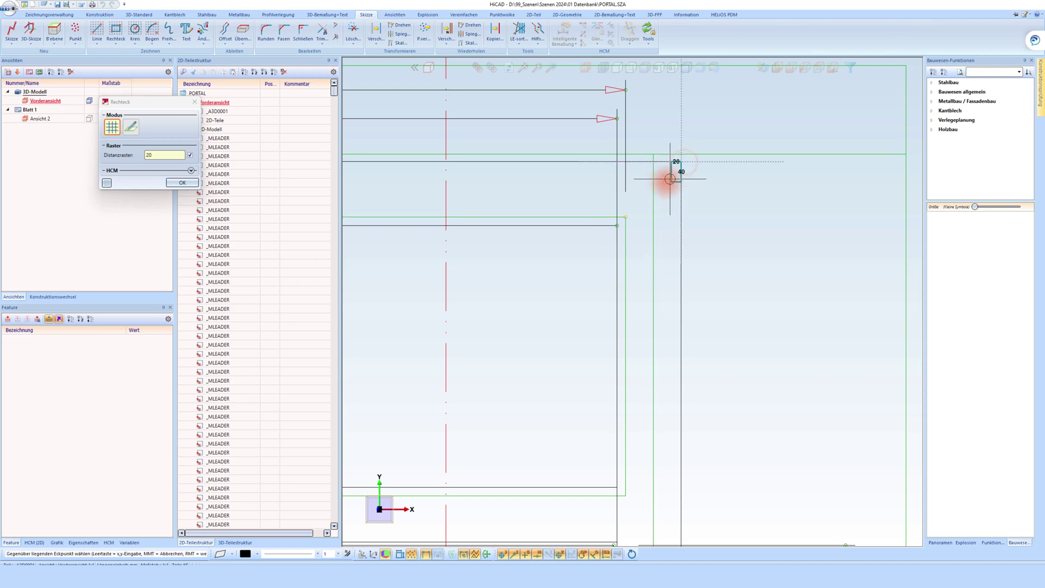
pyautogui.scroll(-6, 678, 163)
pyautogui.scroll(-2, 630, 310)
pyautogui.scroll(8, 626, 323)
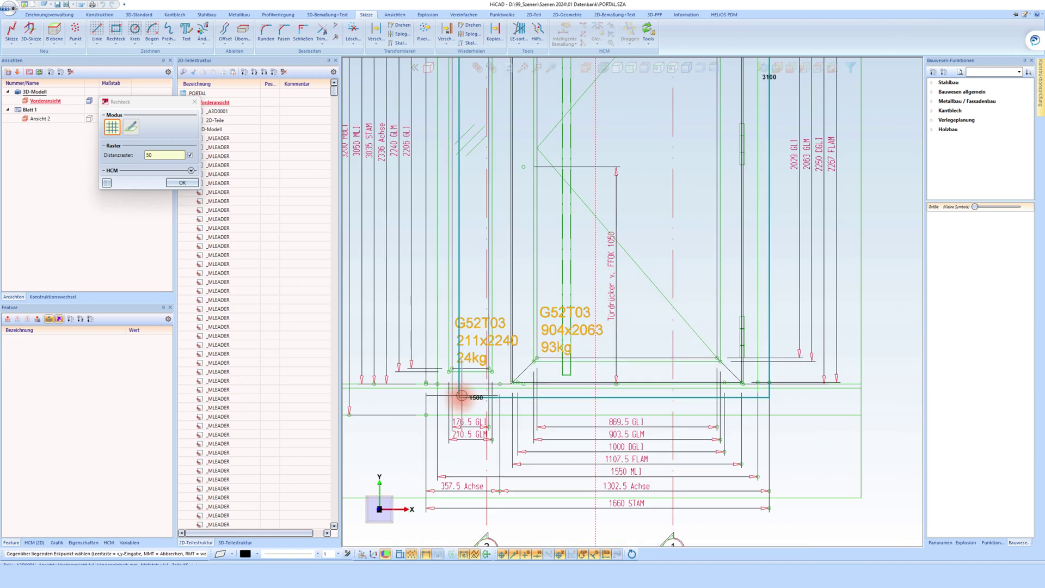
pyautogui.scroll(5, 474, 351)
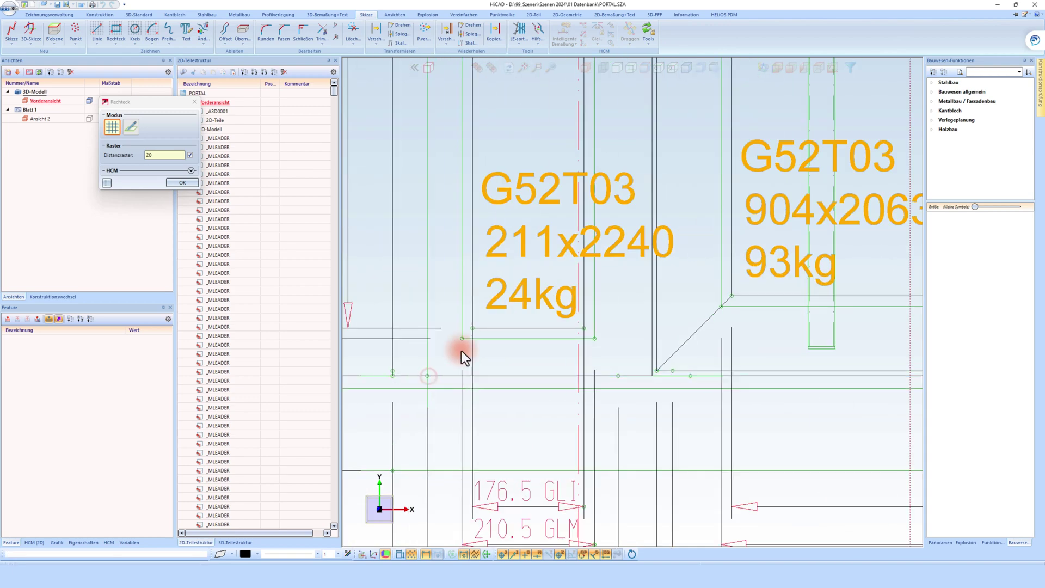
pyautogui.scroll(-8, 479, 304)
pyautogui.scroll(3, 476, 205)
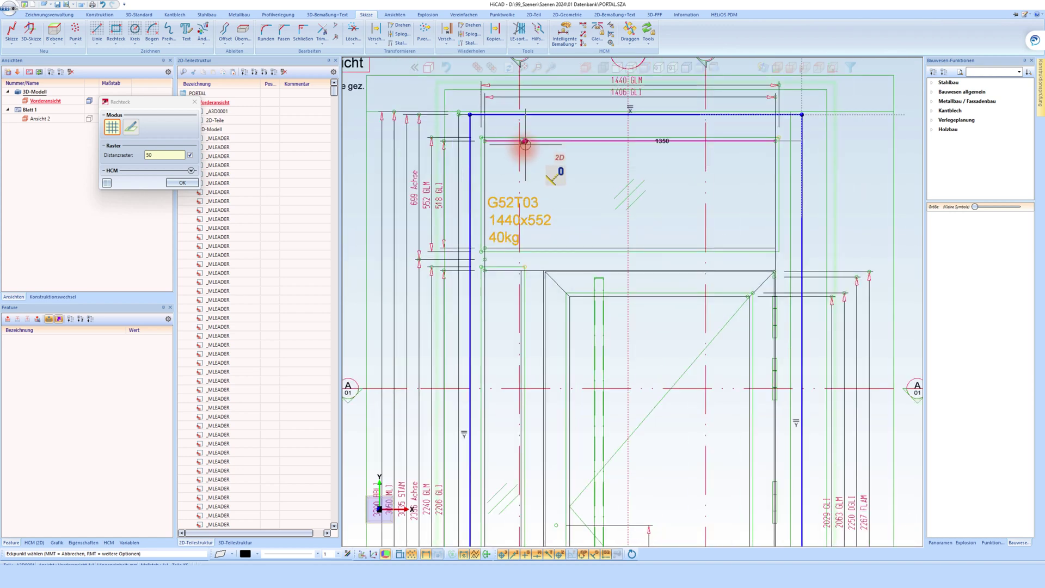
pyautogui.scroll(3, 525, 145)
pyautogui.scroll(2, 492, 88)
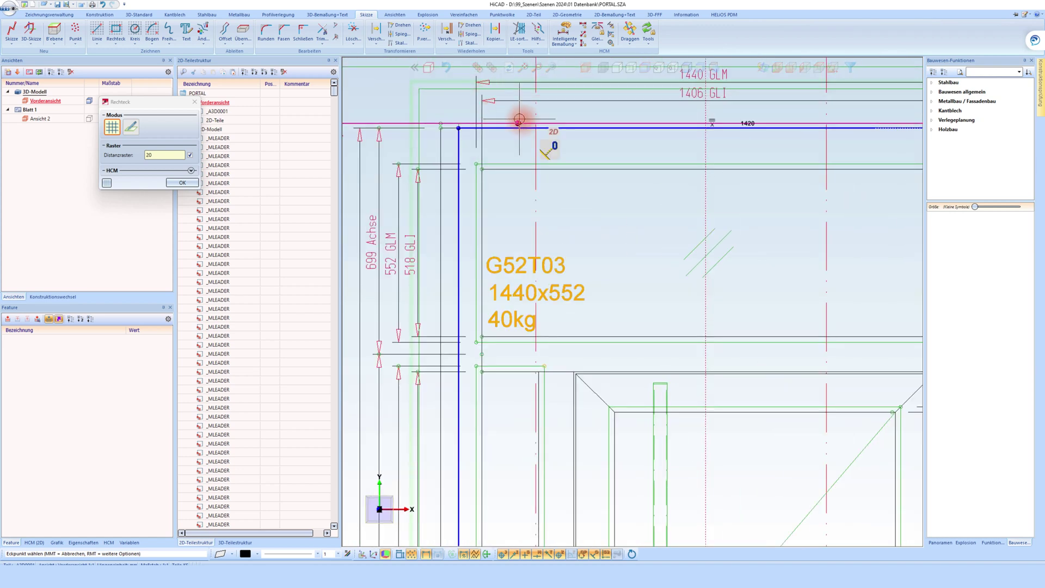
pyautogui.middleClick(426, 98)
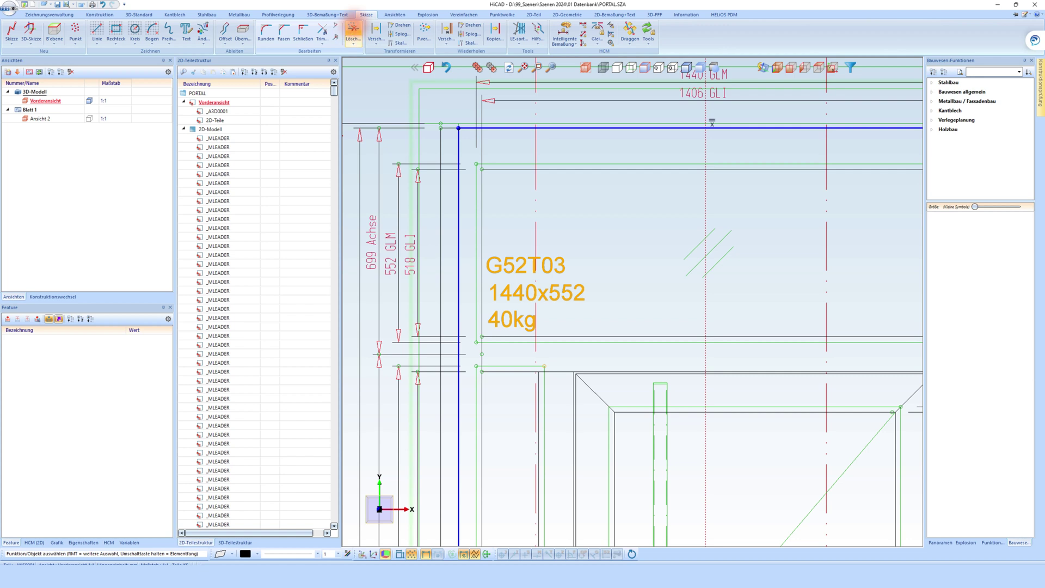
# Delete the misplaced rectangle as connected lines
pyautogui.click(352, 32)
pyautogui.rightClick(422, 91)
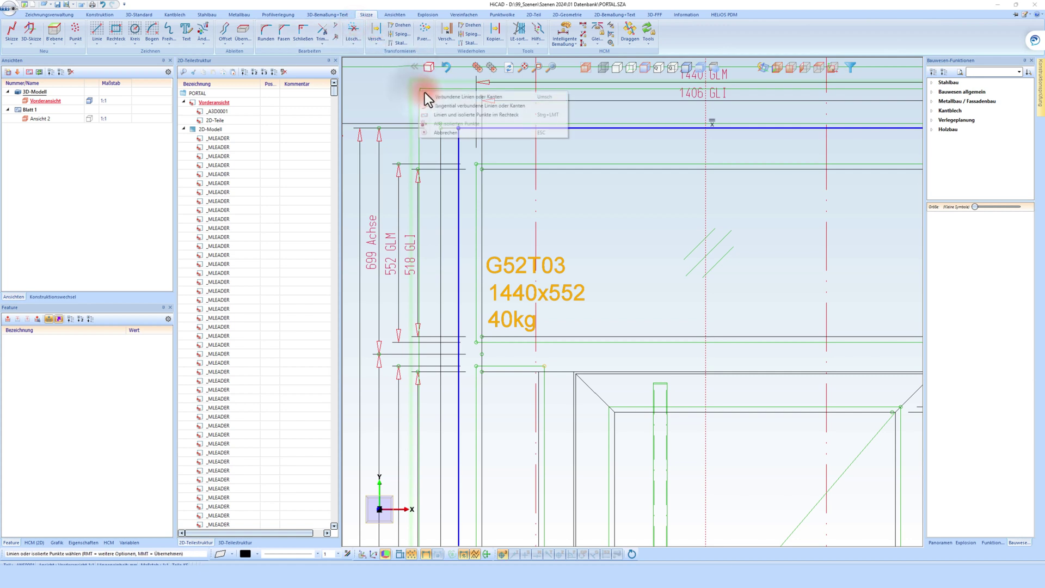
pyautogui.click(463, 98)
pyautogui.click(460, 113)
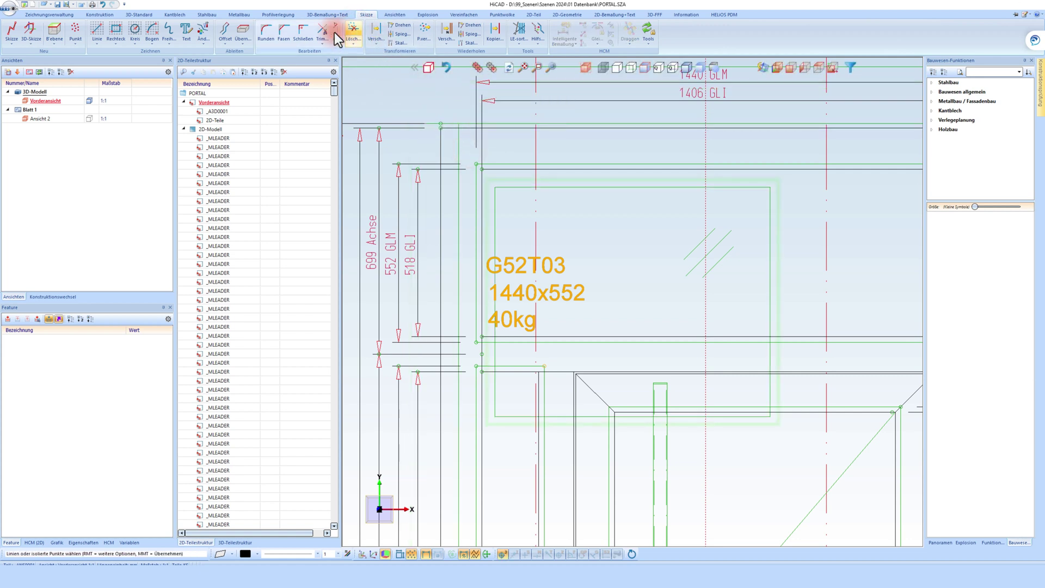
# Redraw the rectangle from the frame's upper-left to lower-right corner
pyautogui.click(117, 29)
pyautogui.scroll(-5, 414, 140)
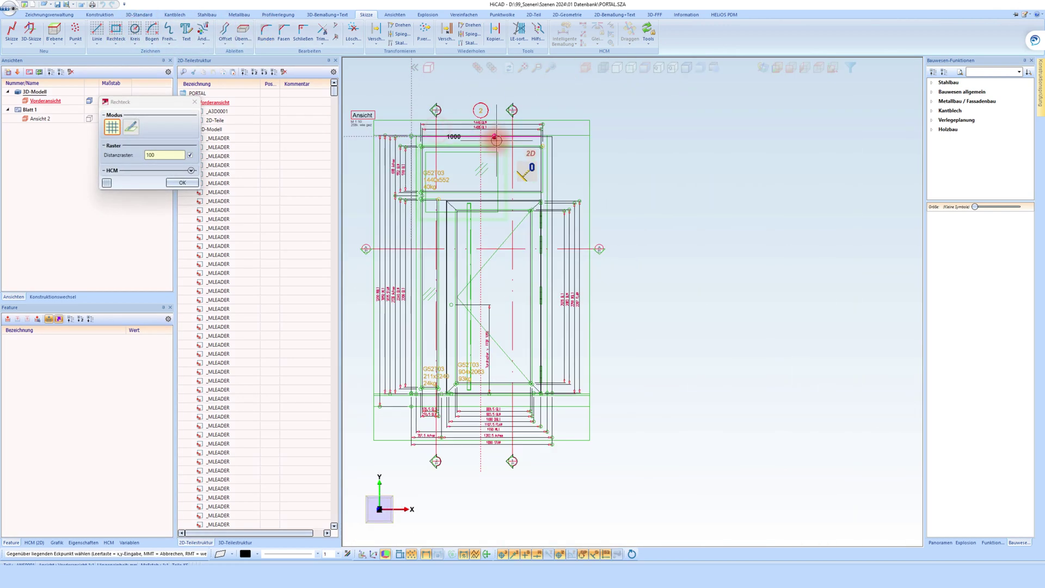
pyautogui.scroll(3, 560, 362)
pyautogui.scroll(-3, 593, 366)
pyautogui.scroll(-2, 585, 373)
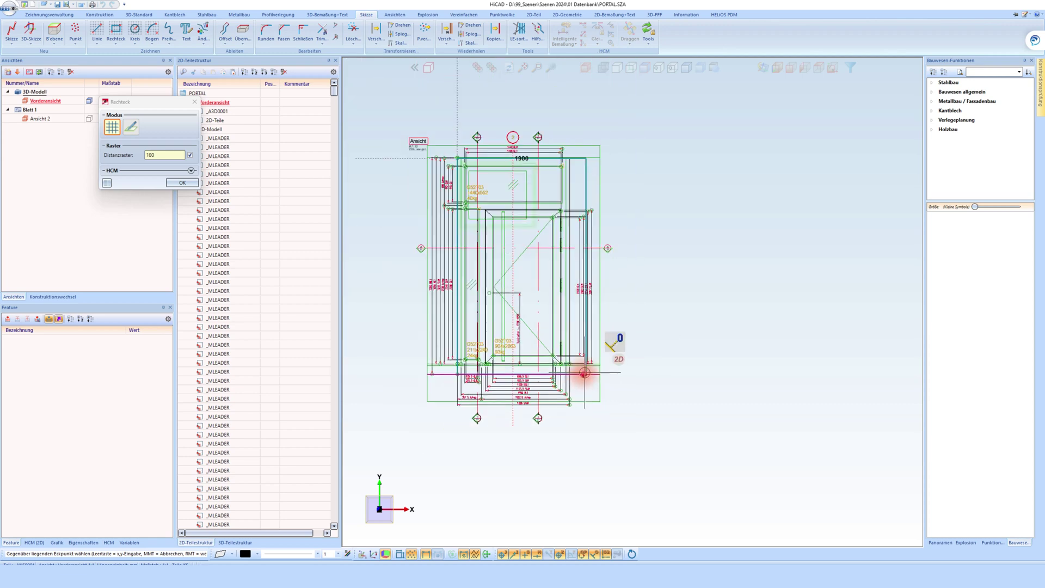
pyautogui.scroll(3, 567, 367)
pyautogui.scroll(2, 590, 354)
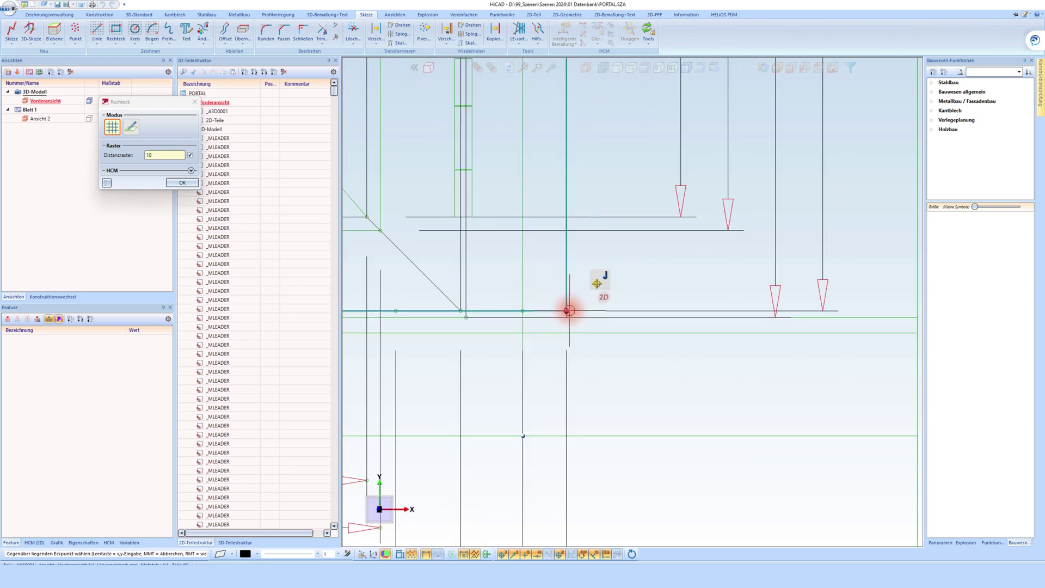
pyautogui.scroll(-2, 661, 302)
pyautogui.scroll(-3, 701, 303)
pyautogui.scroll(-2, 652, 338)
pyautogui.middleClick(636, 329)
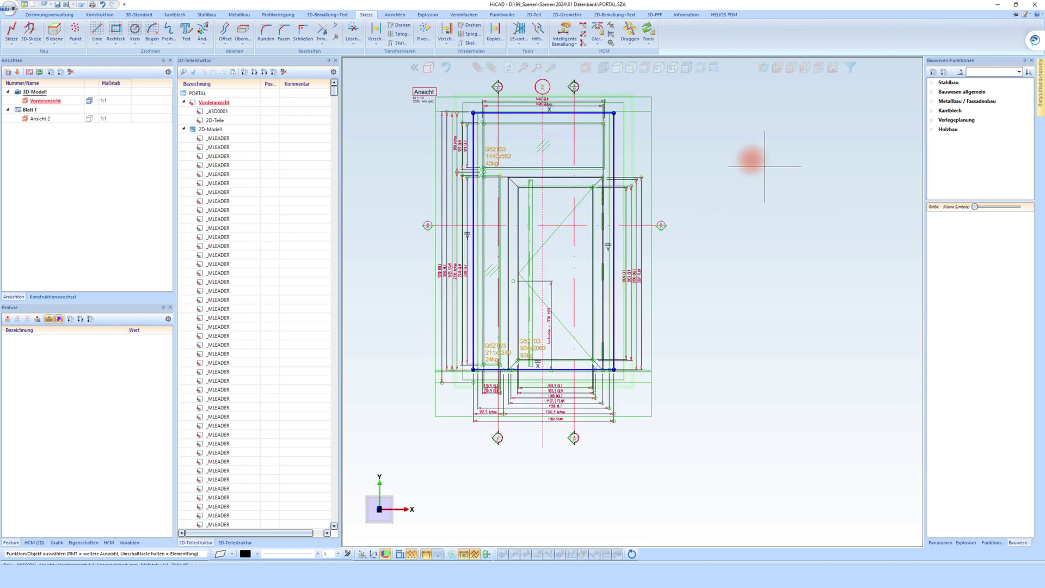
# Extrude the rectangle sketch into a new translation part named Portal with end height 75
pyautogui.rightClick(617, 131)
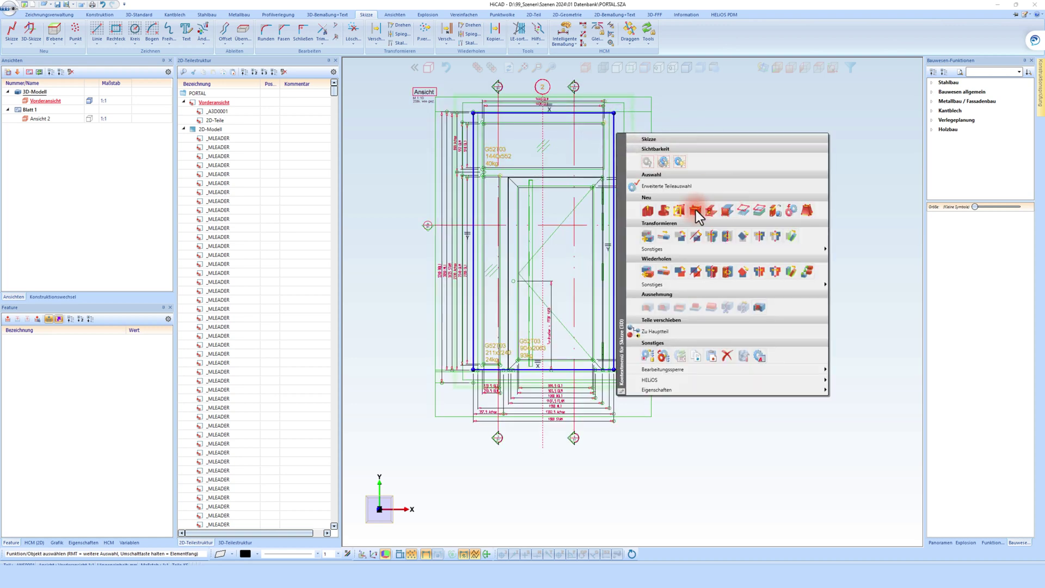
pyautogui.click(644, 210)
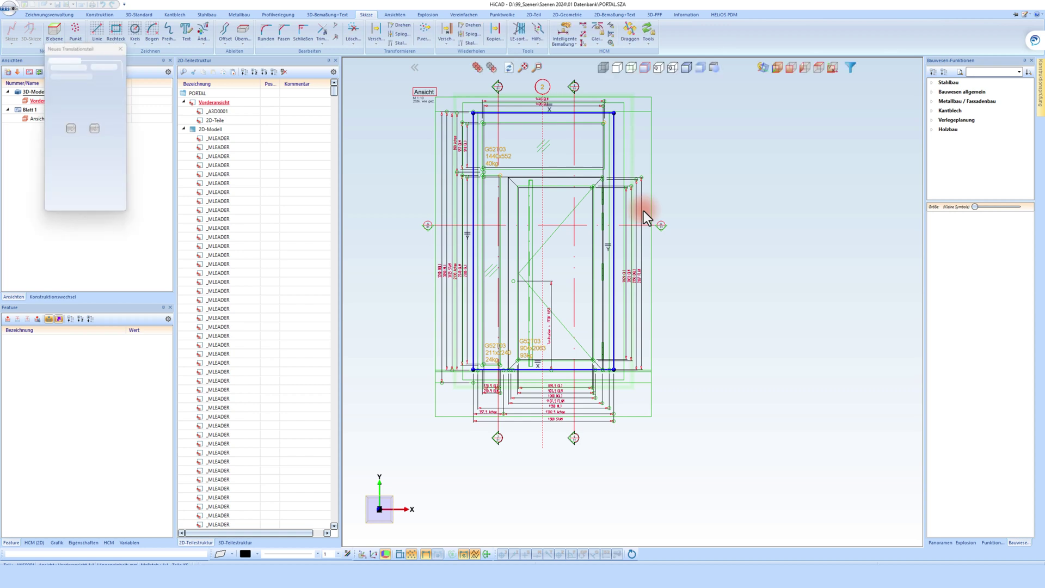
pyautogui.doubleClick(105, 111)
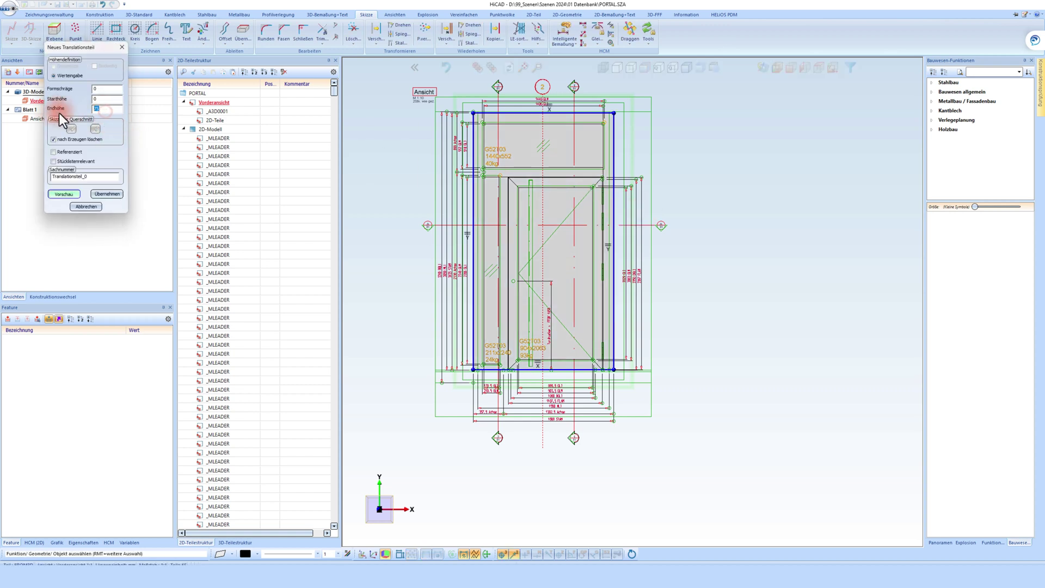
pyautogui.doubleClick(97, 177)
pyautogui.write('Portal')
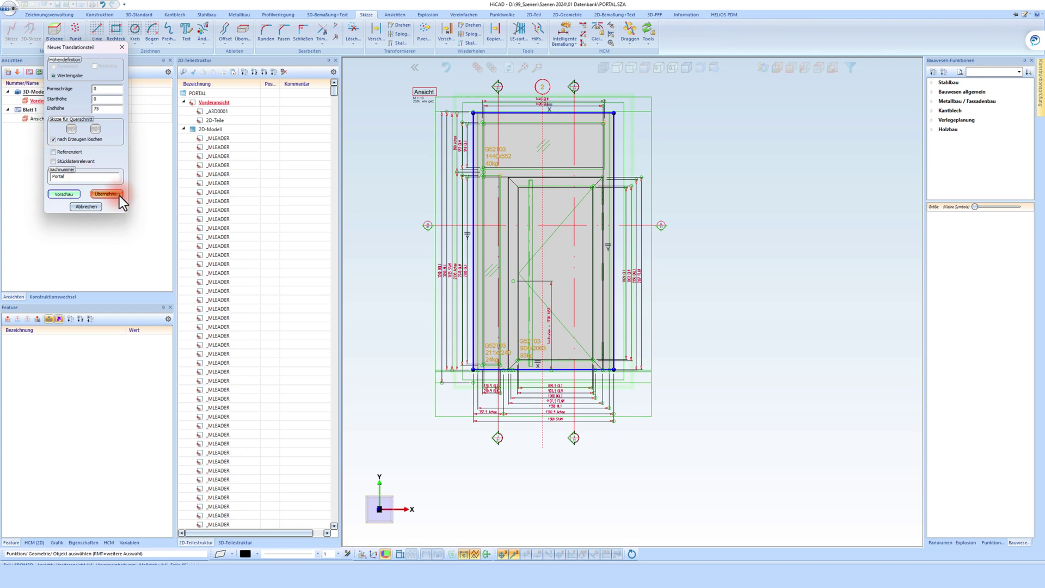
pyautogui.click(120, 197)
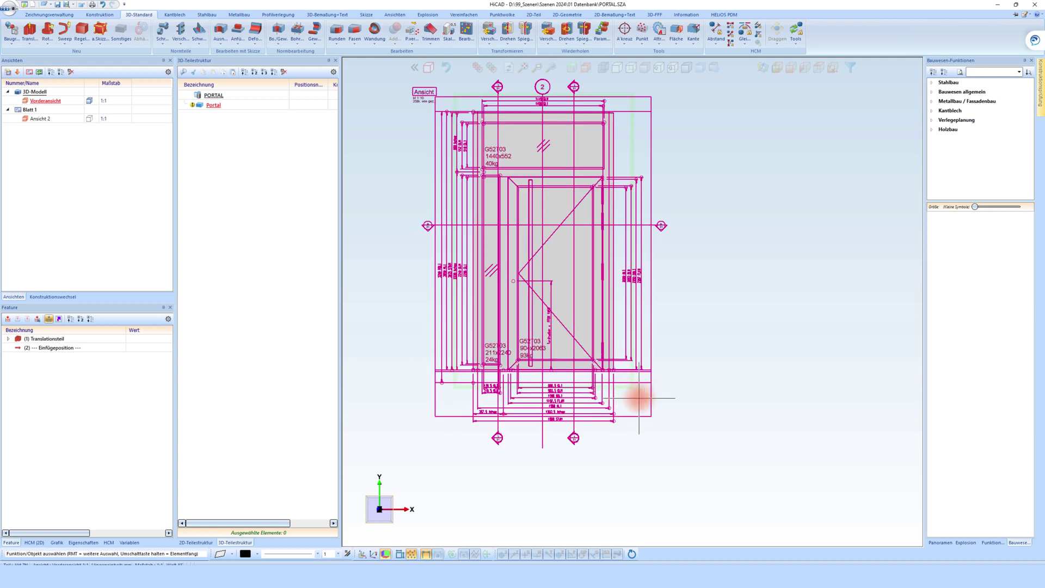
# In the 2D part structure, move the ANSICHT drawing under Vorderansicht's 2D-Teile
pyautogui.click(204, 543)
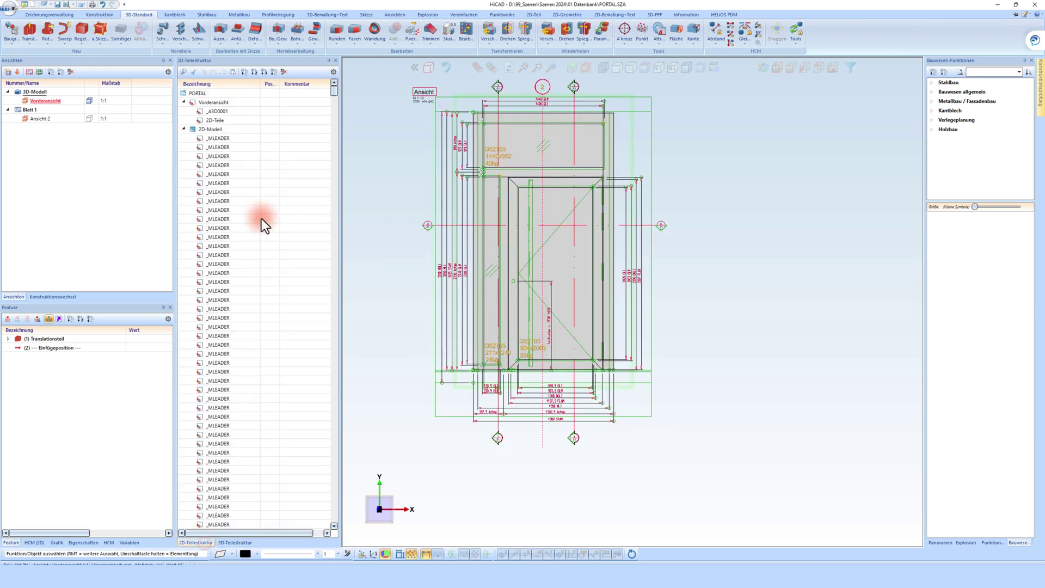
pyautogui.click(183, 129)
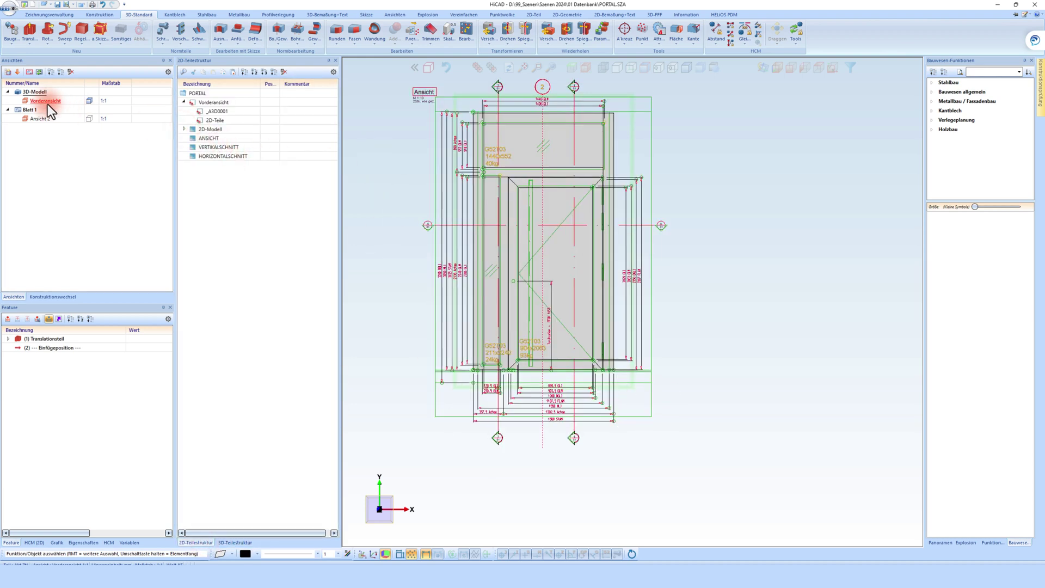
pyautogui.click(209, 138)
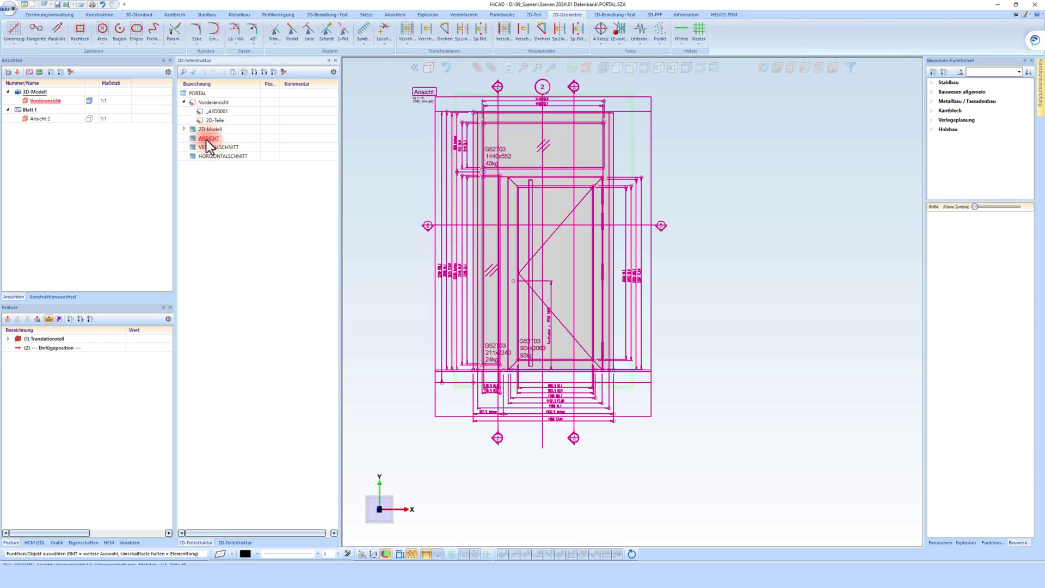
pyautogui.moveTo(209, 138); pyautogui.dragTo(217, 119)
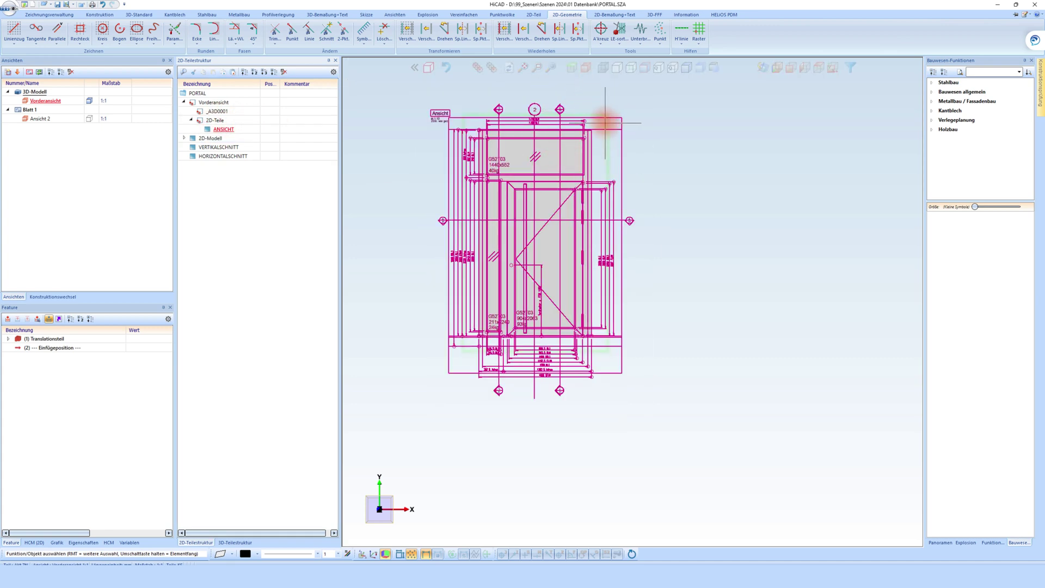
# Transform the ANSICHT drawing within Vorderansicht to align it with the Portal plate
pyautogui.rightClick(605, 152)
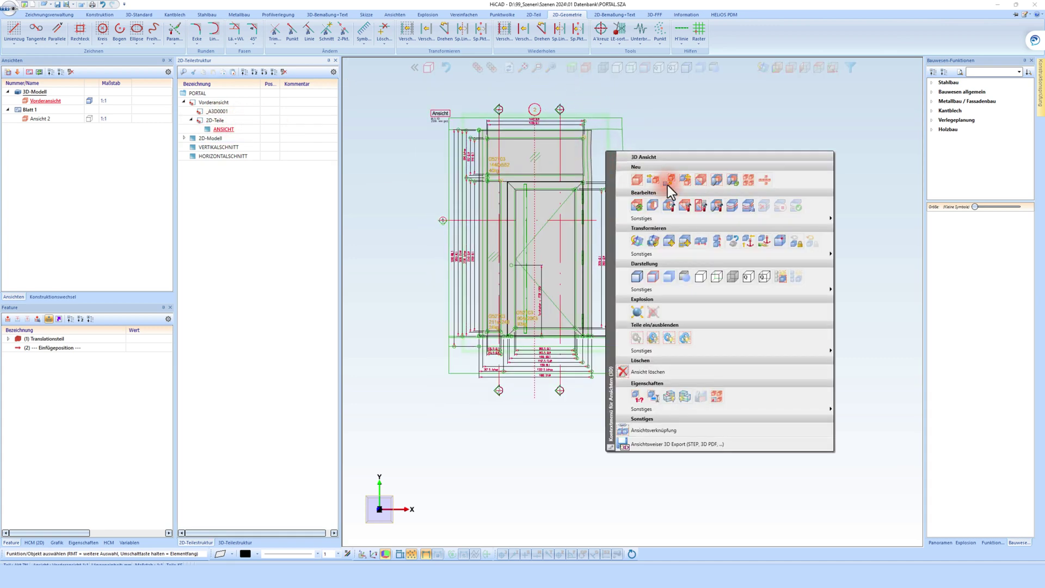
pyautogui.click(798, 244)
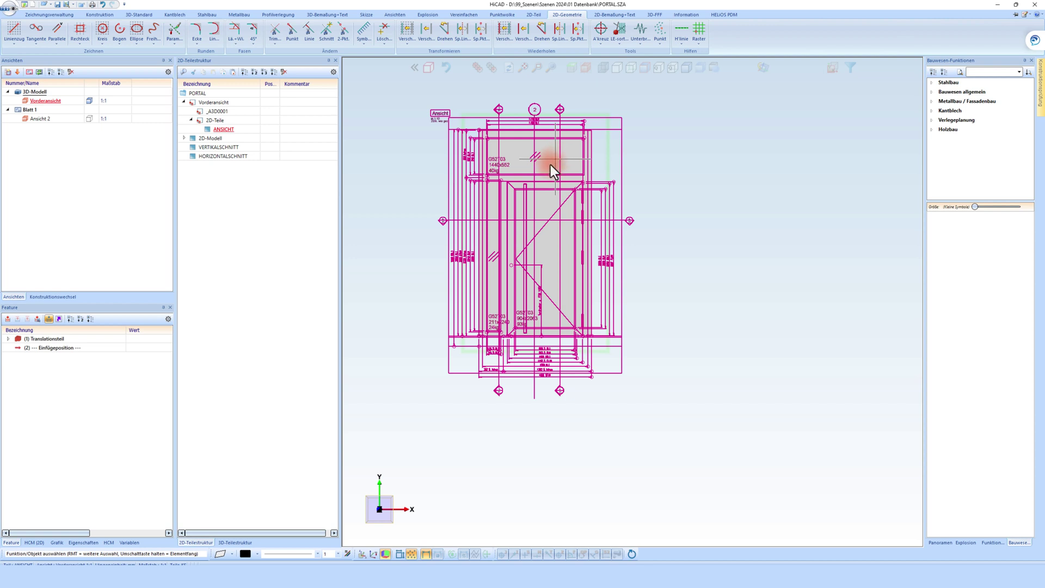
pyautogui.click(549, 166)
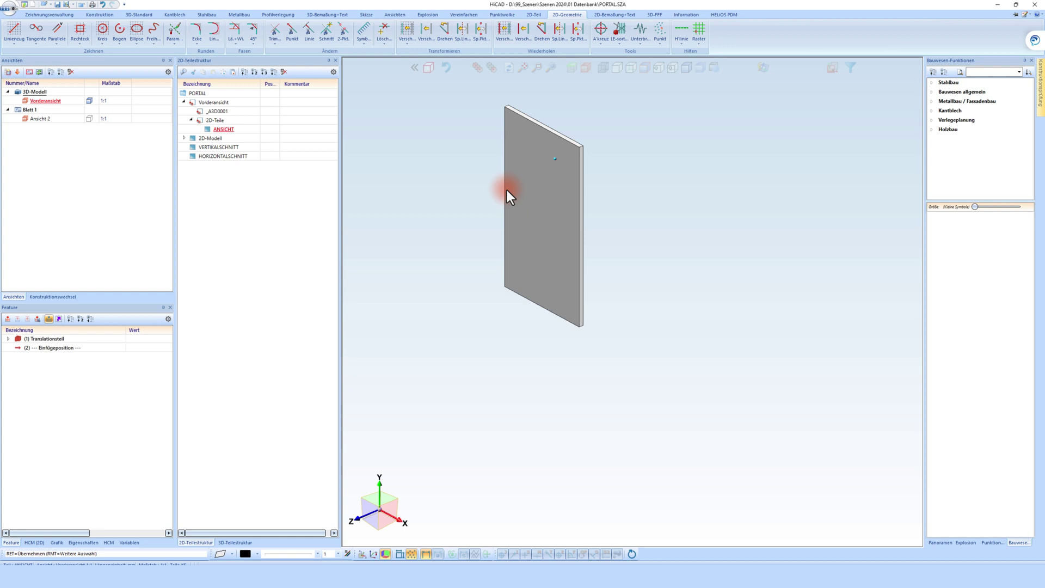
pyautogui.middleClick(508, 191)
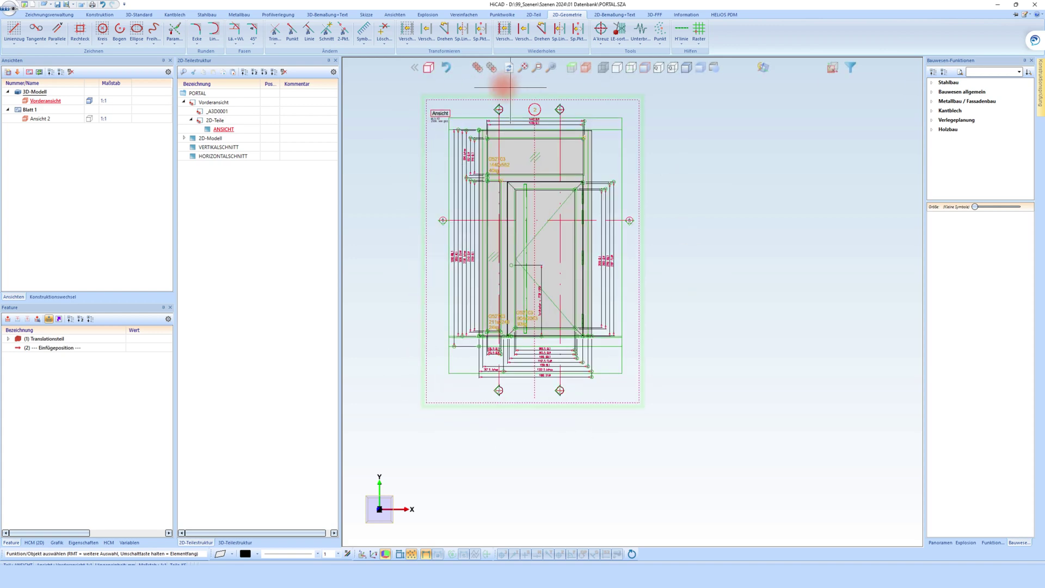
pyautogui.click(617, 143)
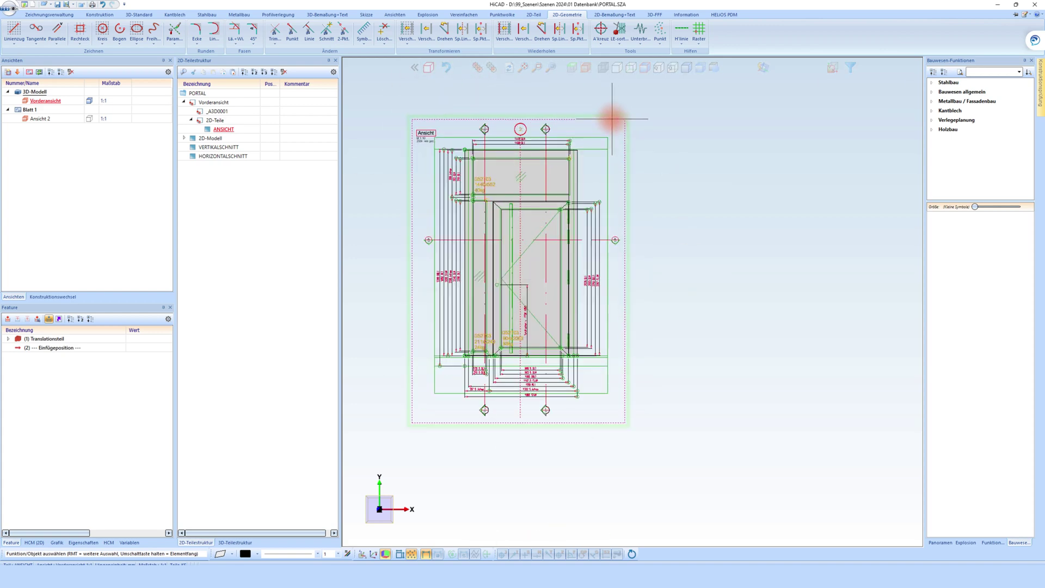
pyautogui.rightClick(619, 125)
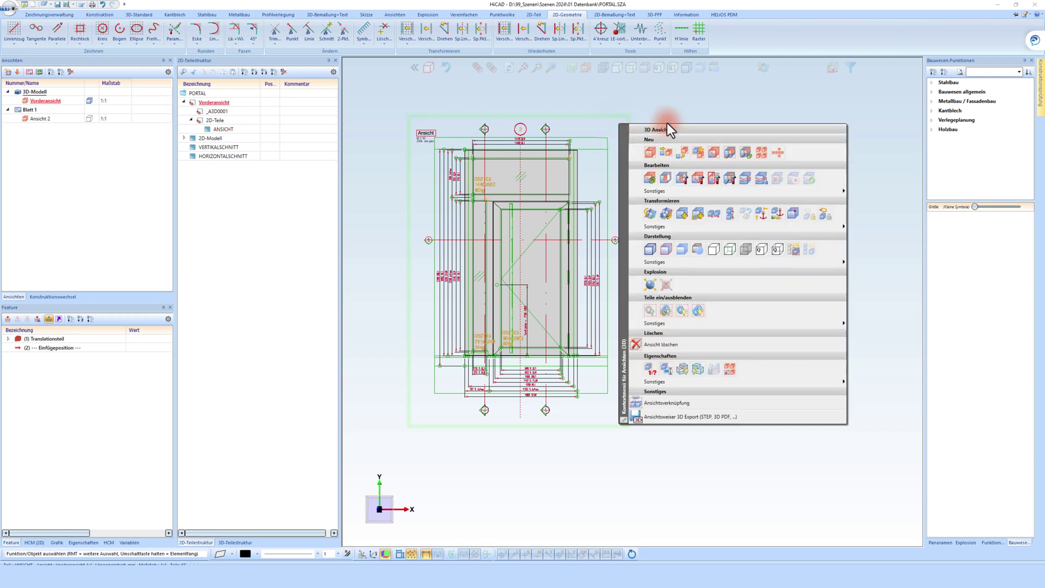
# Create horizontal section A through the front view and place it on the sheet
pyautogui.click(713, 155)
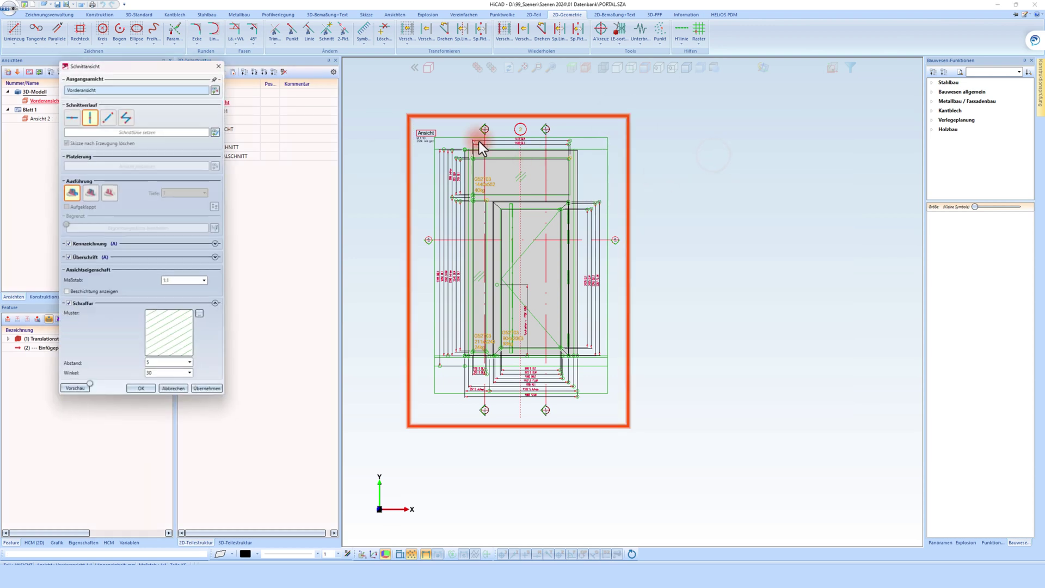
pyautogui.click(70, 112)
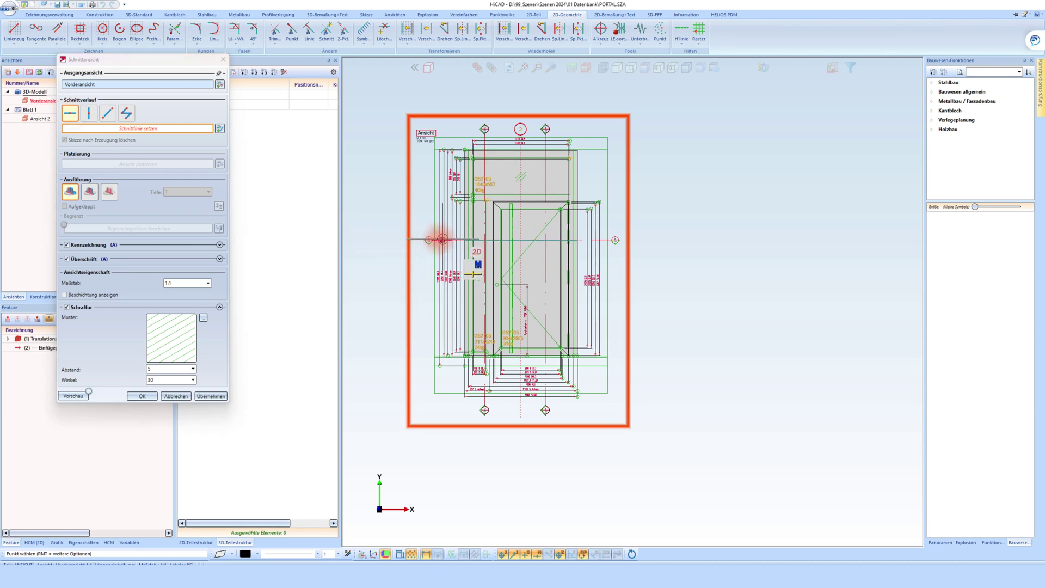
pyautogui.click(444, 239)
pyautogui.scroll(-3, 486, 169)
pyautogui.scroll(-1, 522, 305)
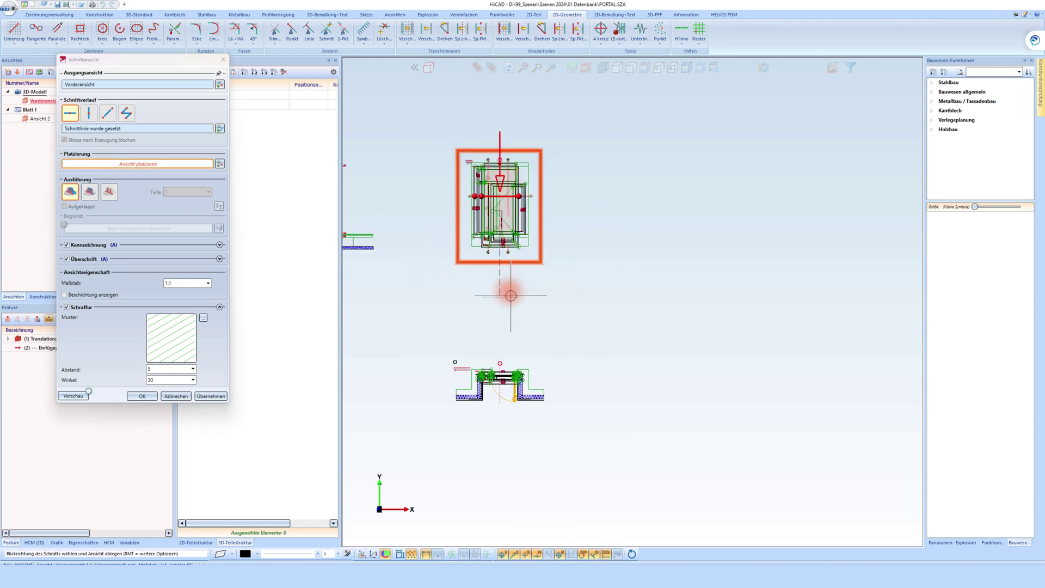
pyautogui.scroll(3, 515, 342)
pyautogui.click(609, 335)
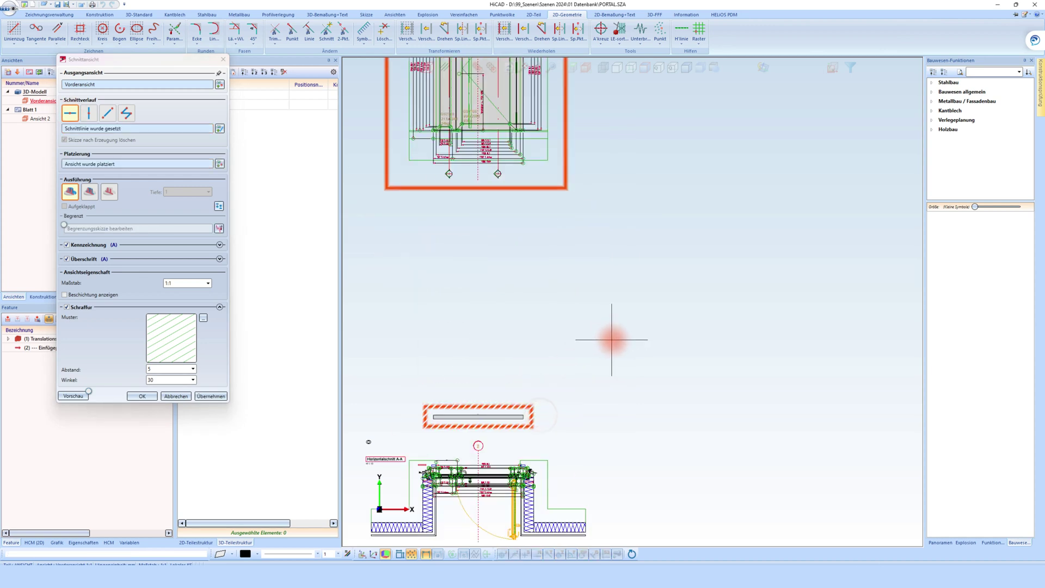
pyautogui.scroll(-3, 599, 308)
# Create vertical section B through the front view and place it on the sheet
pyautogui.click(88, 113)
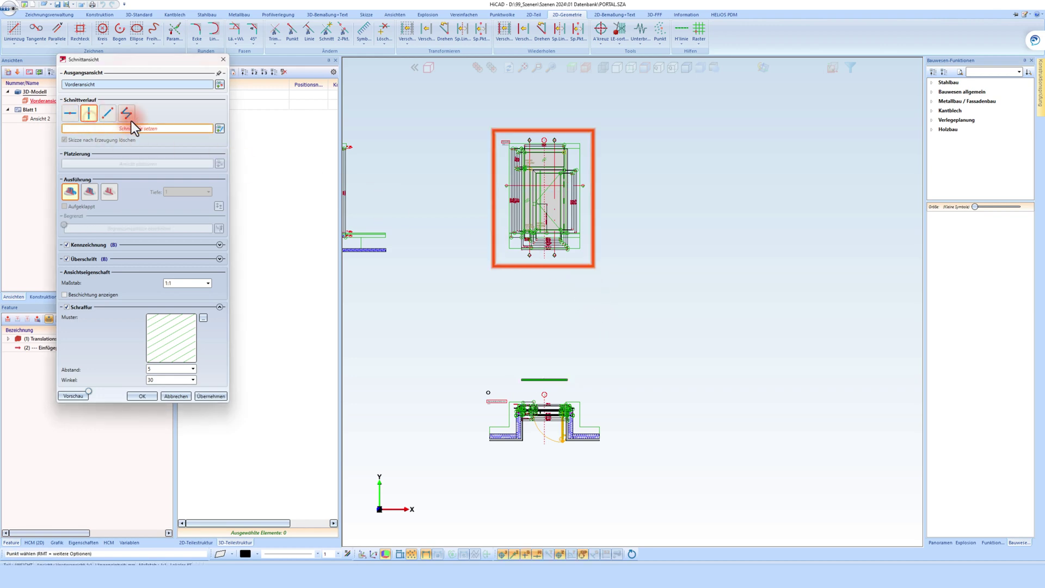
pyautogui.scroll(3, 544, 157)
pyautogui.scroll(3, 544, 156)
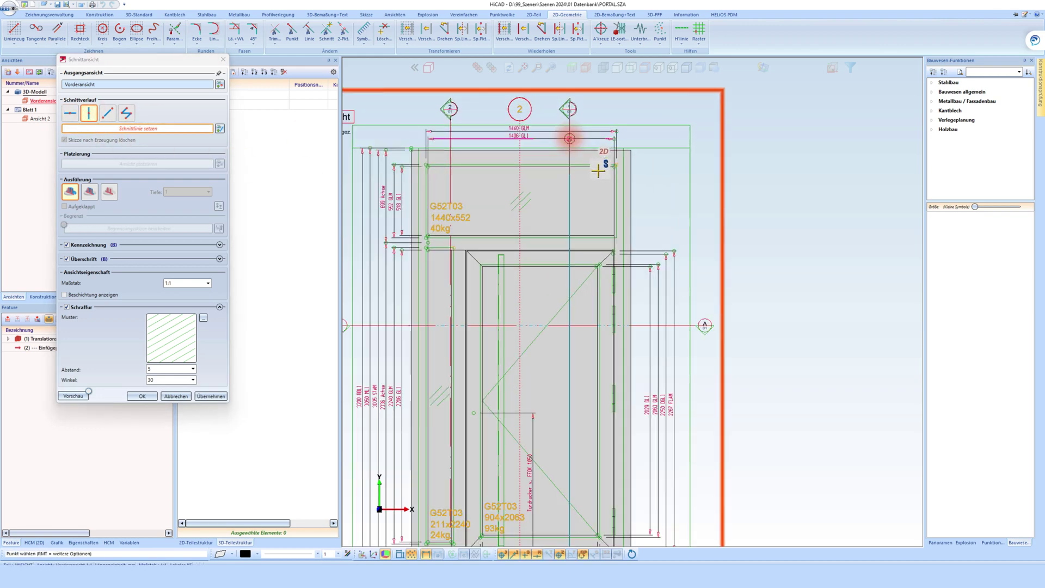
pyautogui.click(569, 137)
pyautogui.scroll(-5, 682, 156)
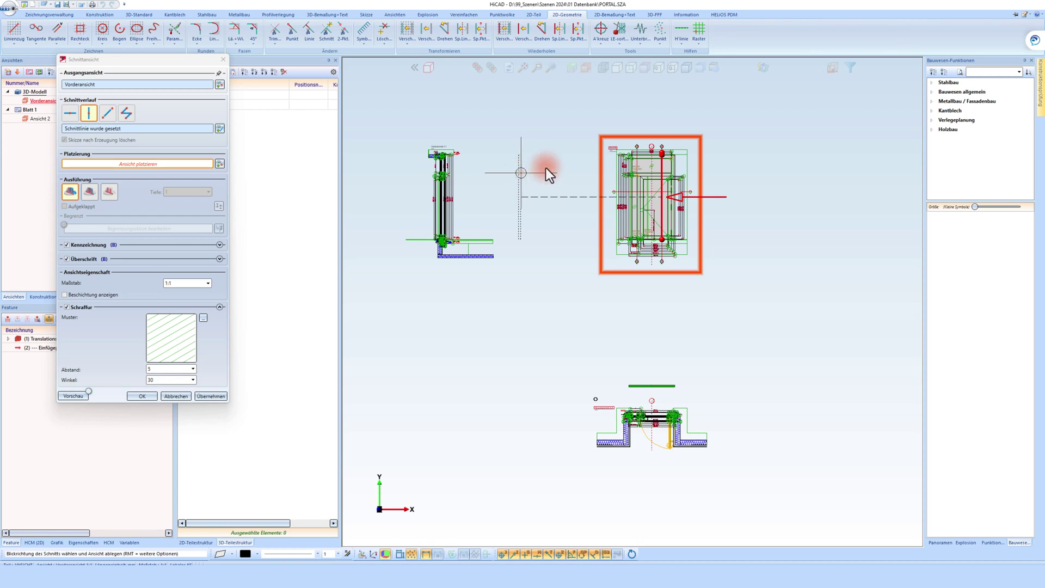
pyautogui.click(517, 139)
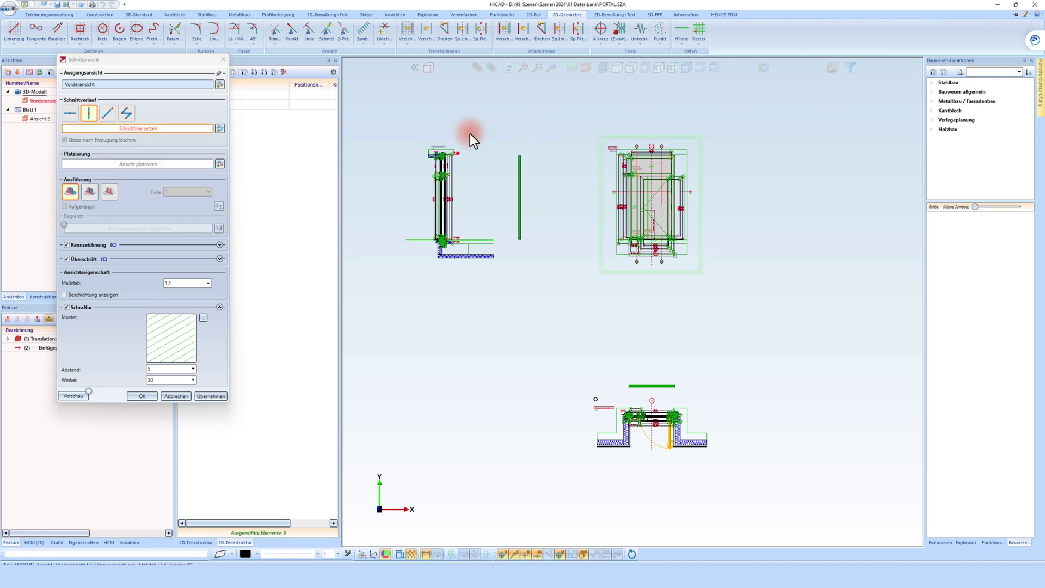
pyautogui.scroll(-3, 595, 222)
pyautogui.scroll(2, 618, 362)
# Move section view A onto the matching corner of the Horizontalschnitt A-A detail and show the 2D part structure
pyautogui.scroll(5, 537, 292)
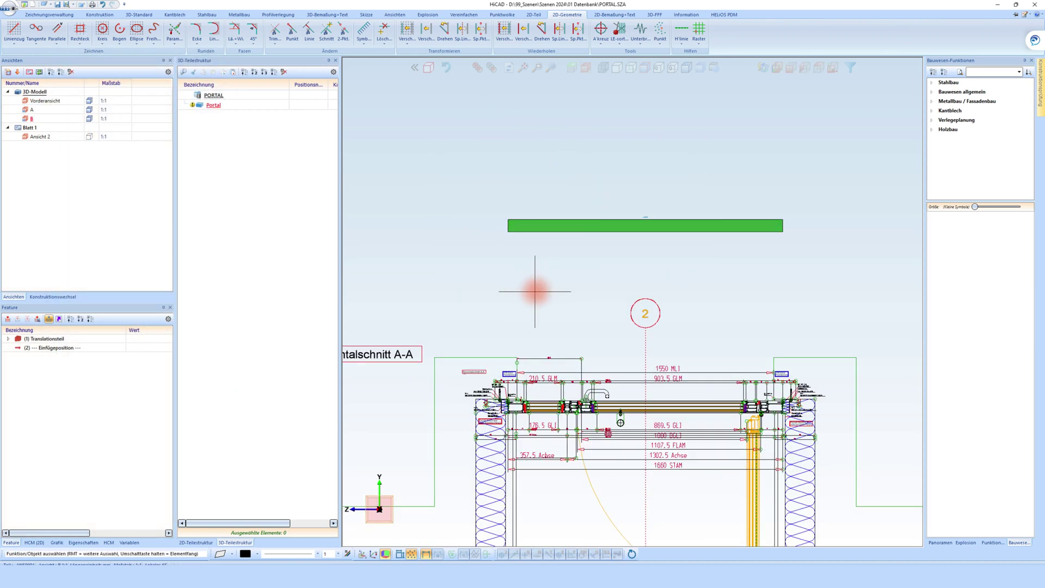
pyautogui.rightClick(495, 212)
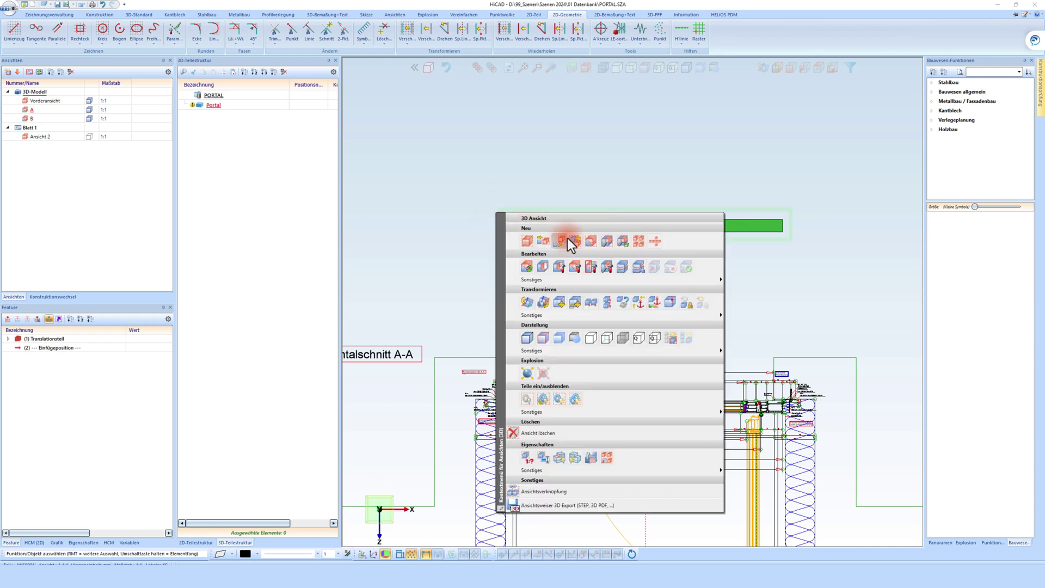
pyautogui.click(560, 304)
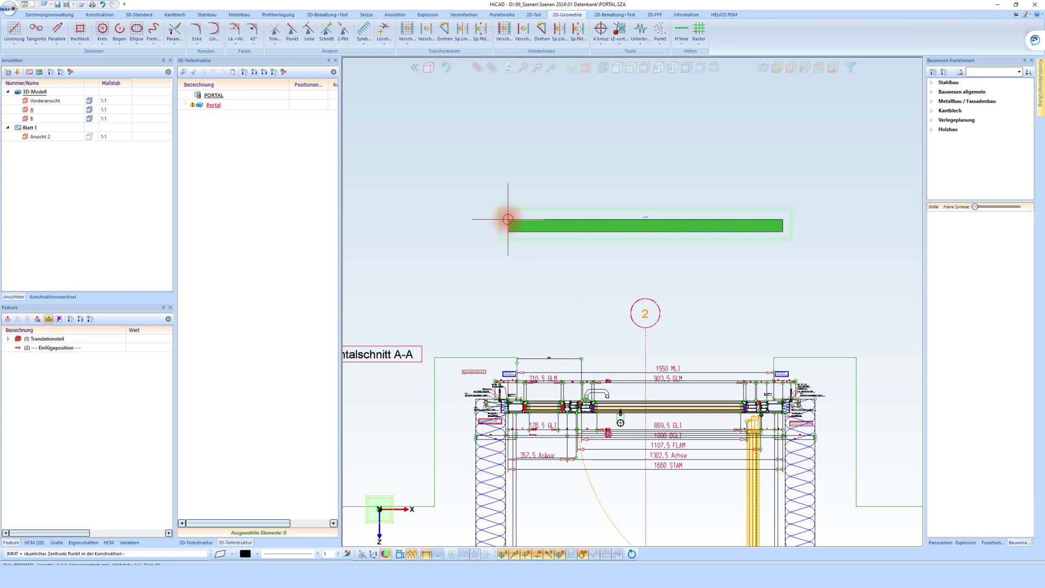
pyautogui.click(508, 244)
pyautogui.scroll(5, 490, 459)
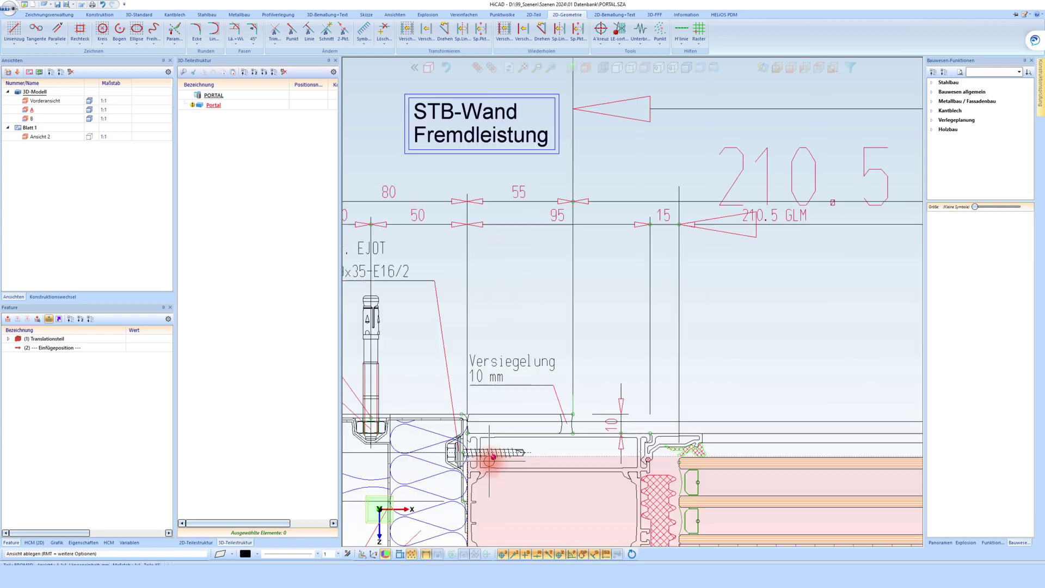
pyautogui.scroll(3, 490, 459)
pyautogui.click(449, 404)
pyautogui.scroll(-2, 504, 362)
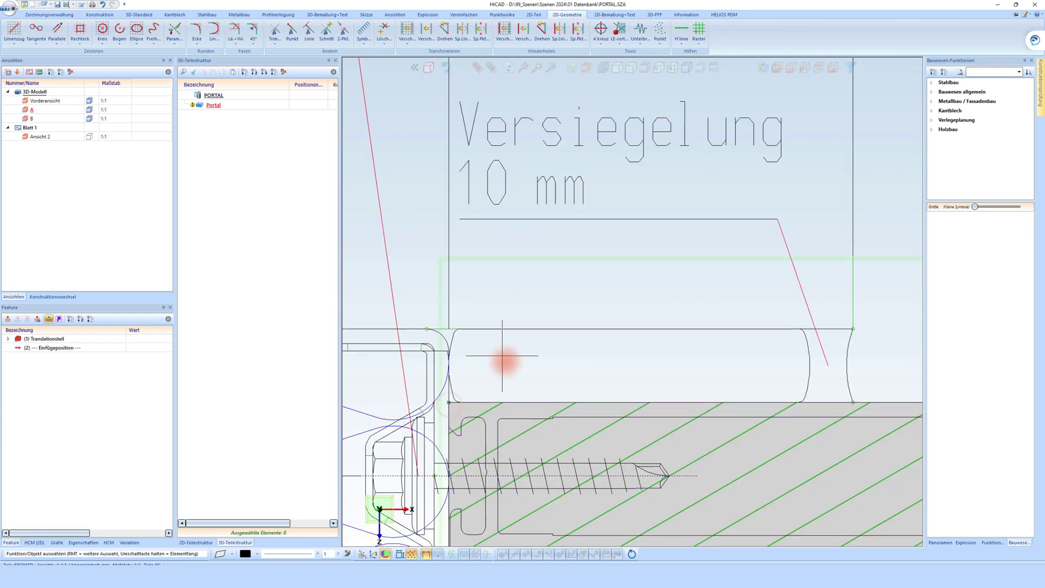
pyautogui.scroll(-4, 532, 329)
pyautogui.scroll(-5, 554, 343)
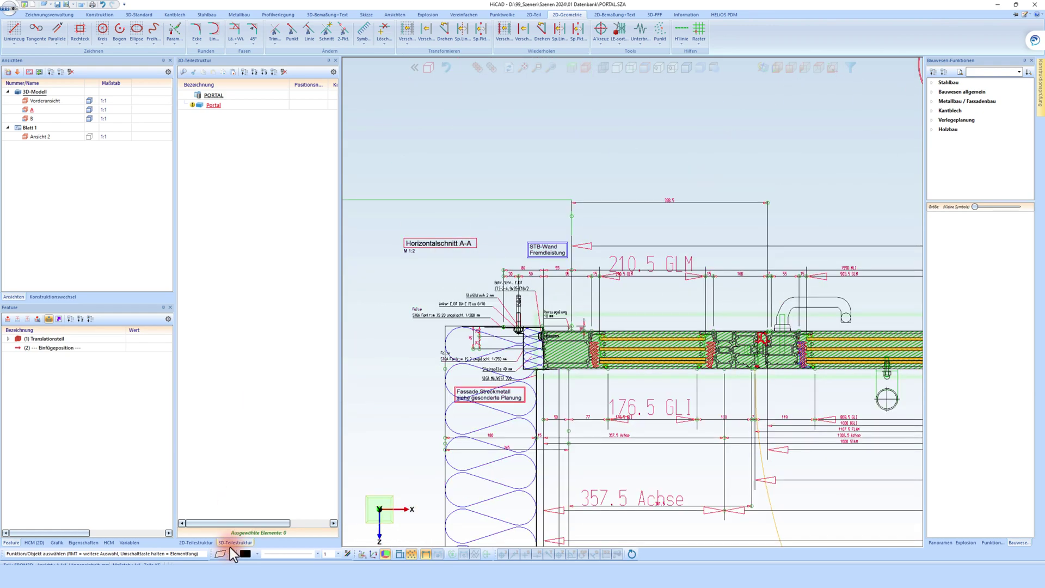
pyautogui.click(202, 543)
pyautogui.scroll(-2, 550, 273)
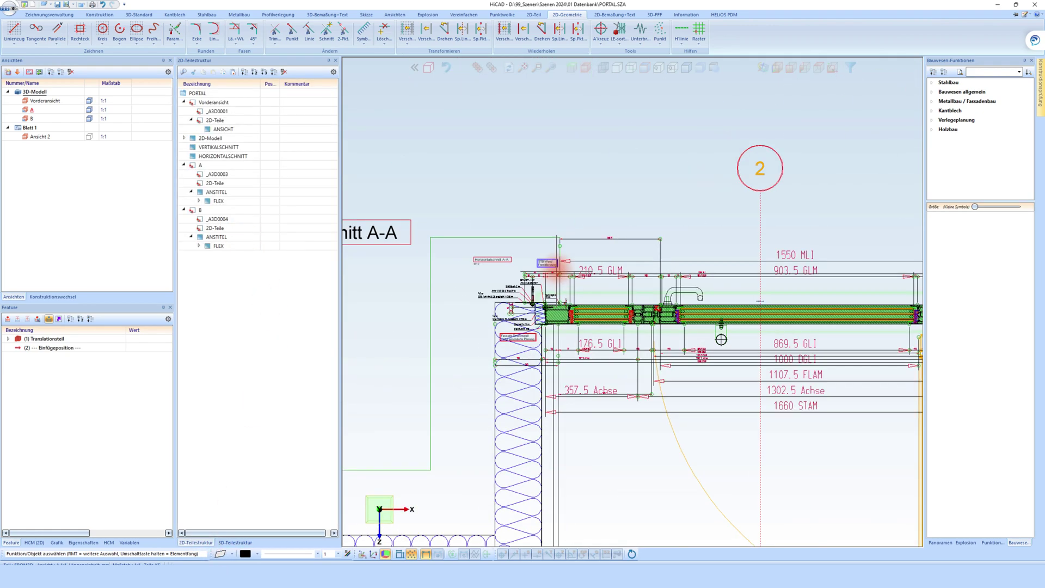
# Rename view A to Horizontalschnitt and place the HORIZONTALSCHNITT drawing under its 2D-Teile
pyautogui.doubleClick(29, 112)
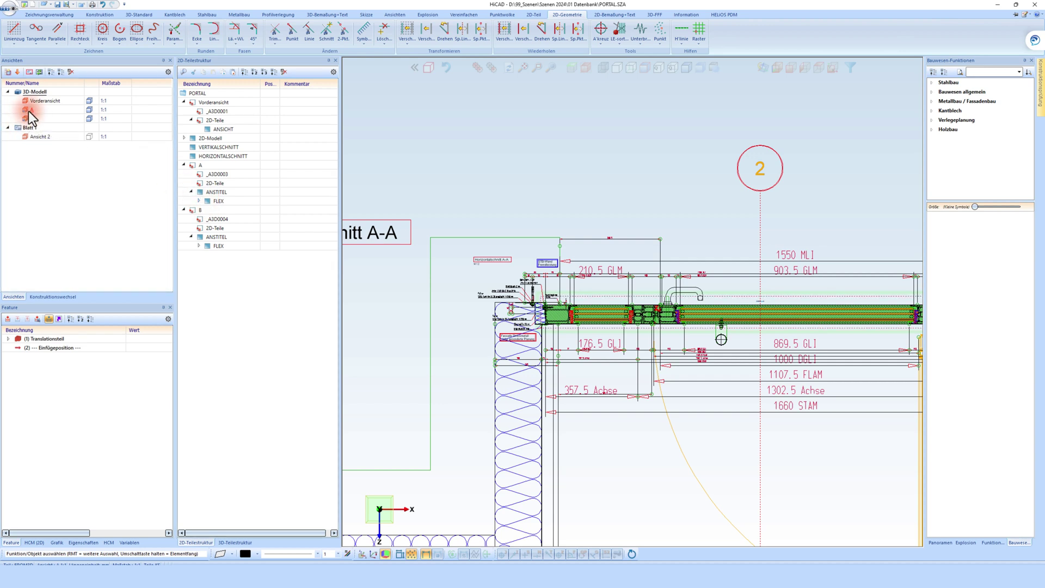
pyautogui.write('H')
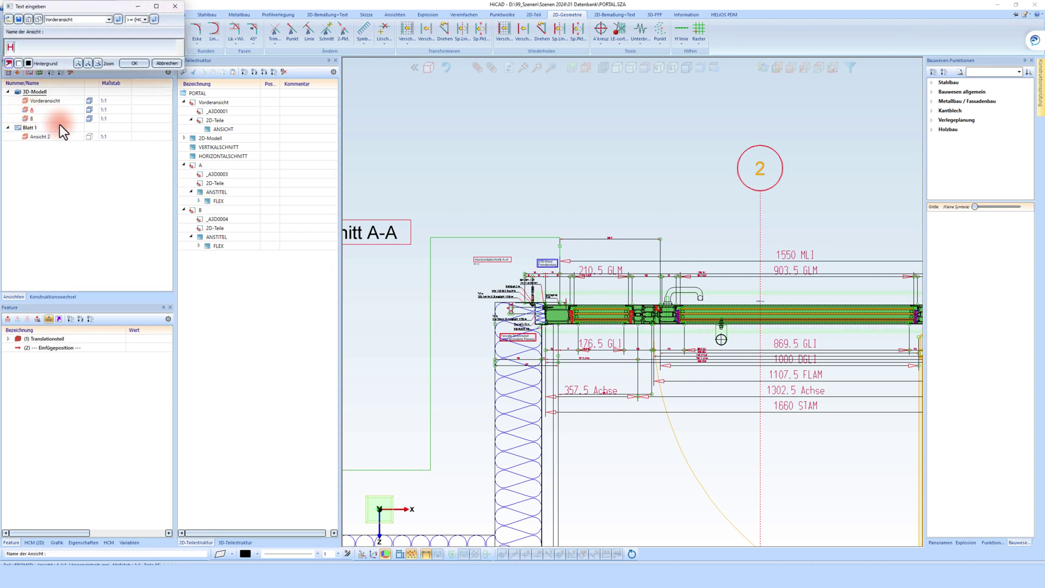
pyautogui.write('ori')
pyautogui.write('zontals')
pyautogui.write('chnitt')
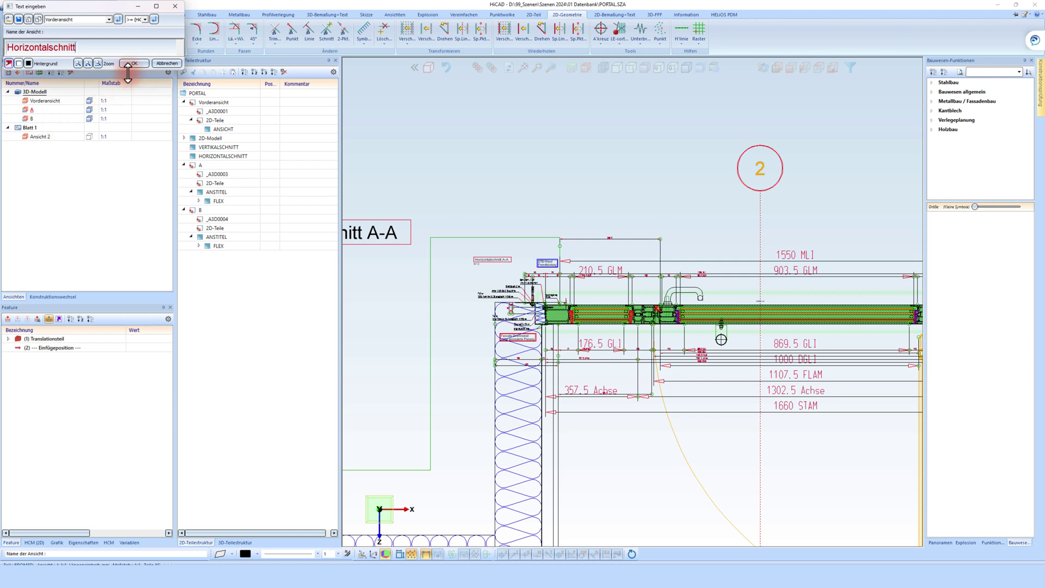
pyautogui.click(139, 65)
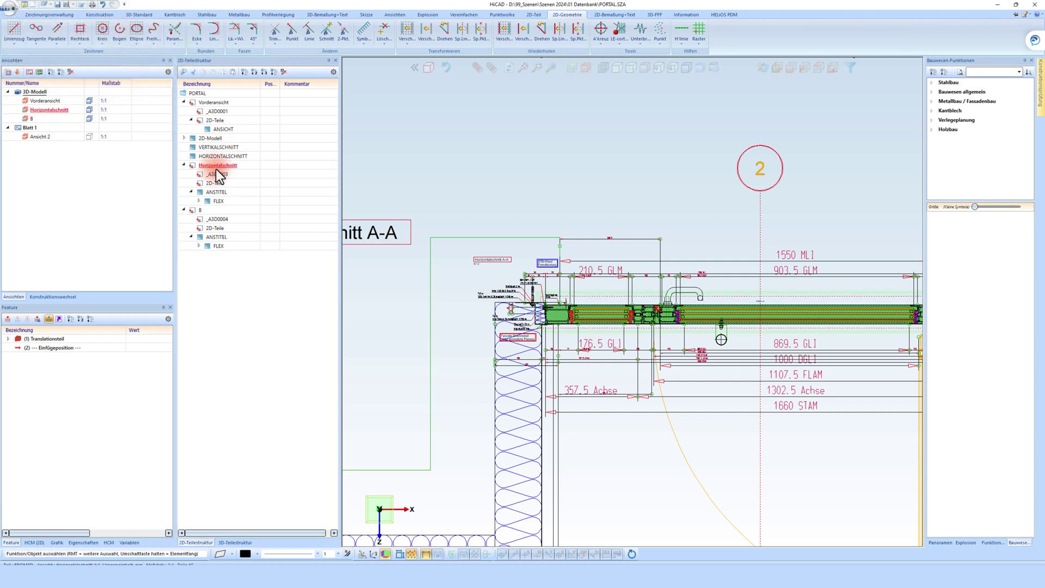
pyautogui.click(221, 157)
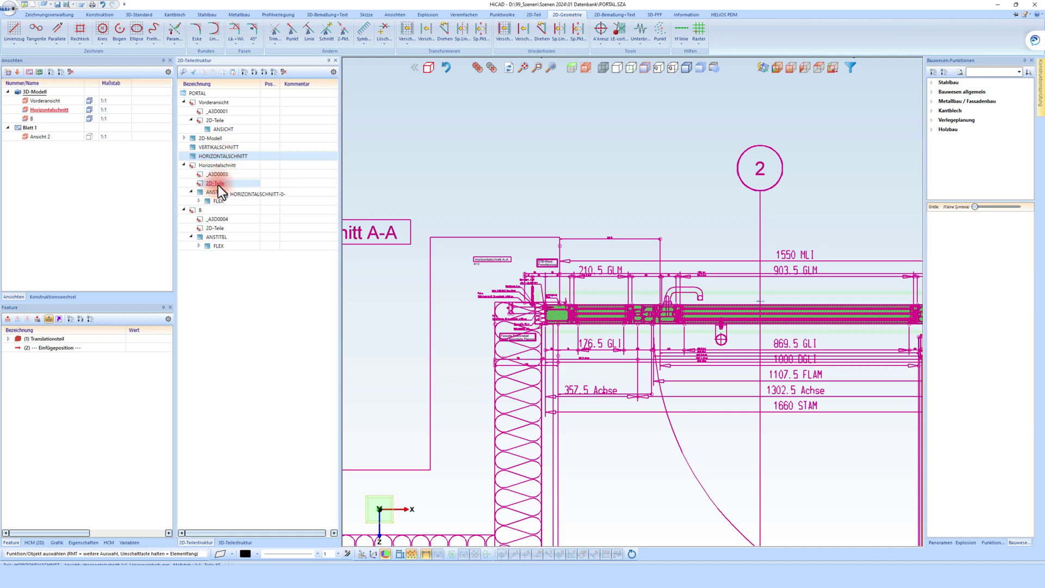
pyautogui.click(218, 185)
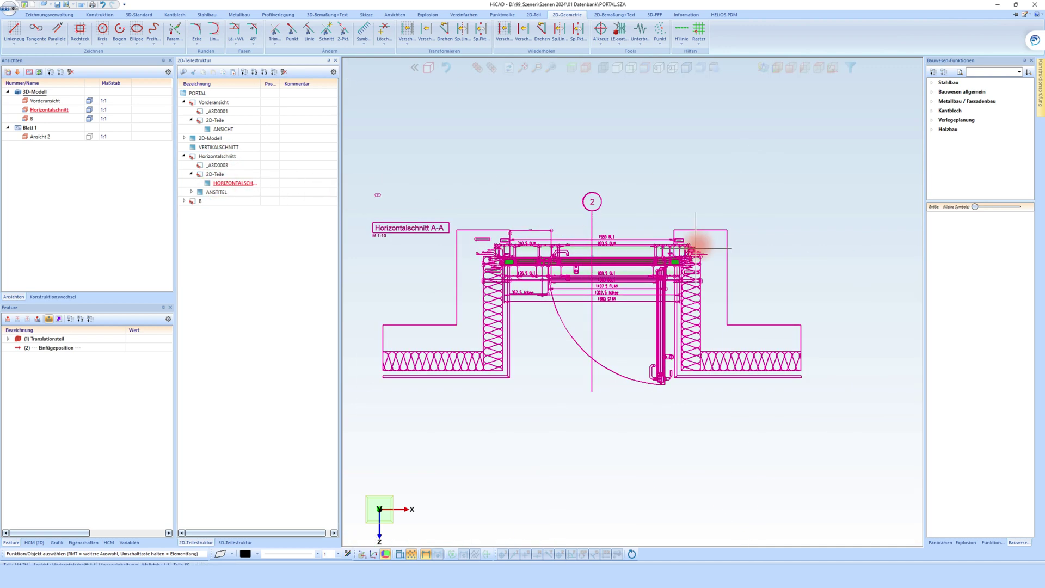
# Apply an option from the Horizontalschnitt view's context menu
pyautogui.scroll(1, 689, 258)
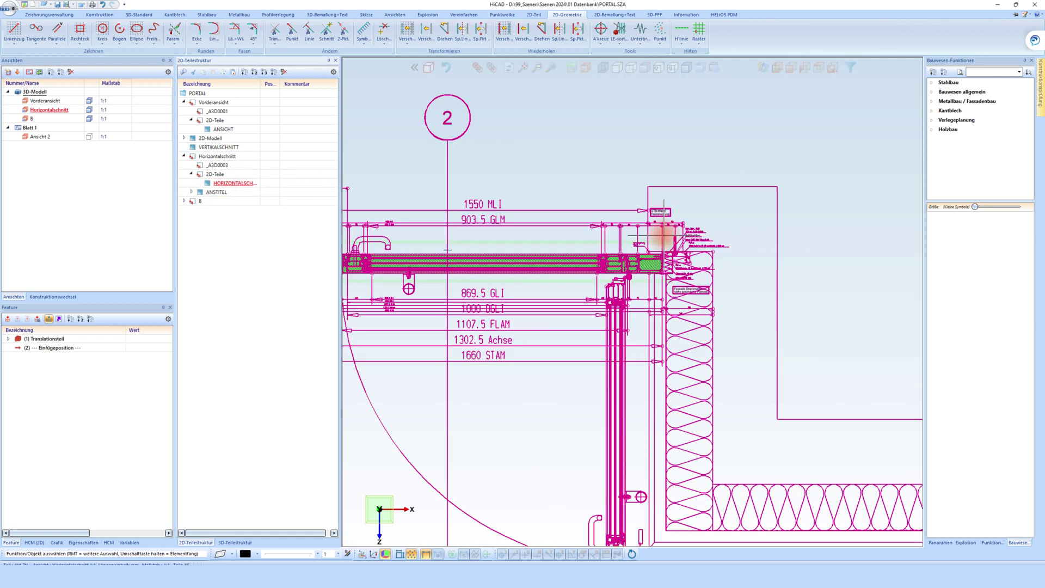
pyautogui.rightClick(516, 240)
pyautogui.click(708, 334)
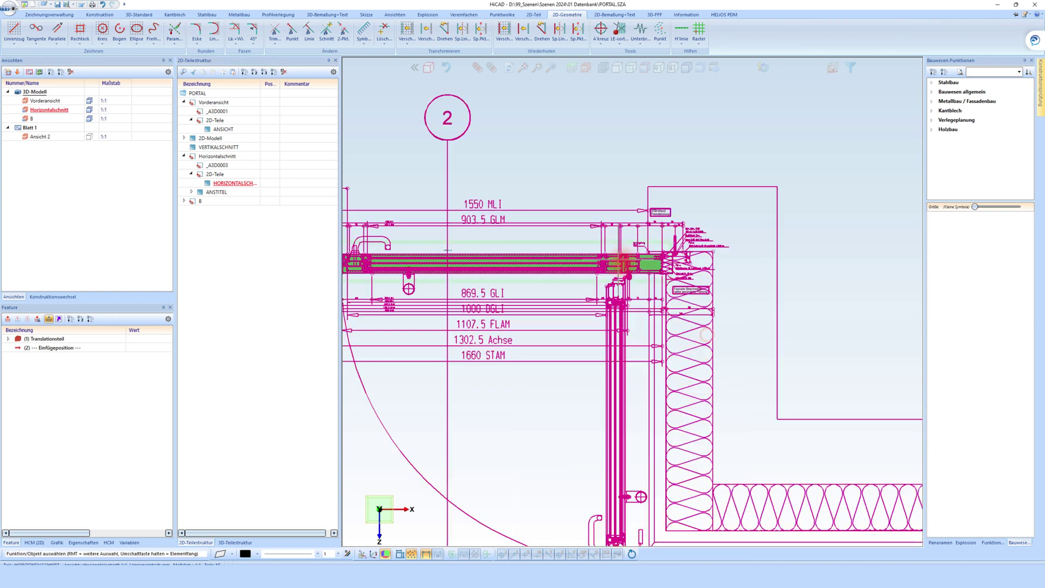
pyautogui.click(570, 264)
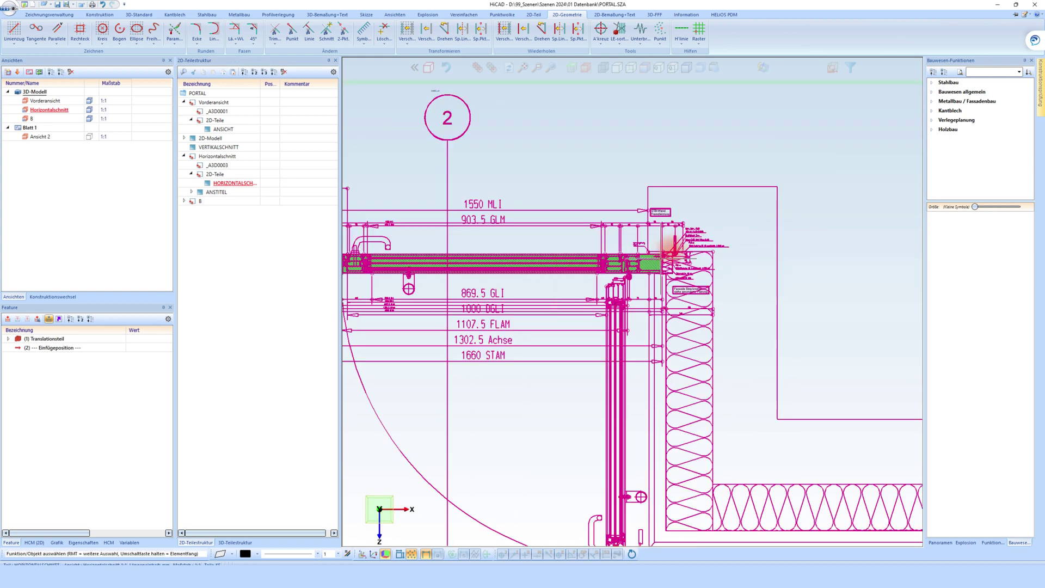
pyautogui.scroll(-3, 665, 233)
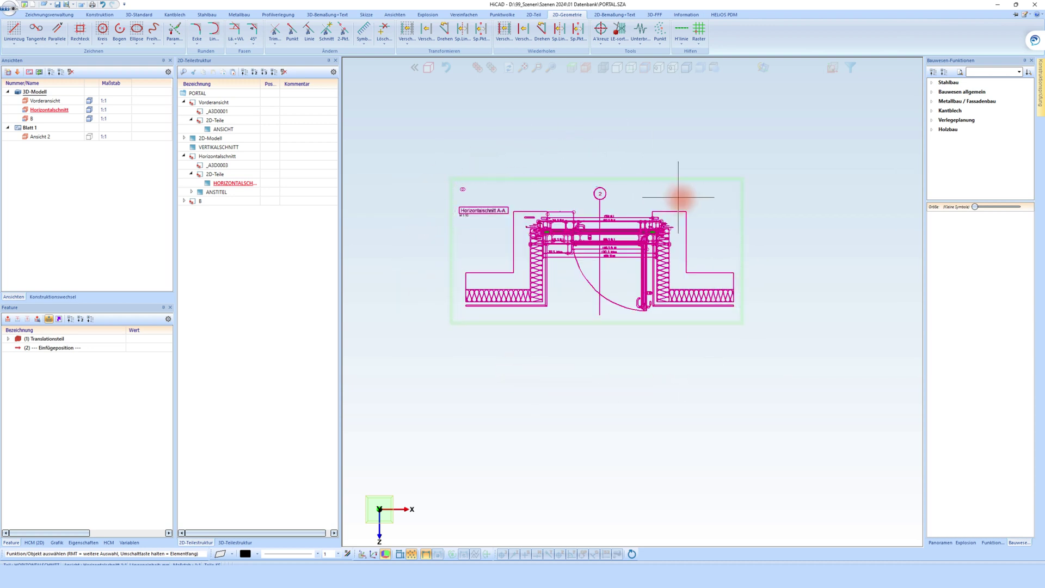
pyautogui.scroll(-3, 682, 196)
pyautogui.scroll(4, 669, 145)
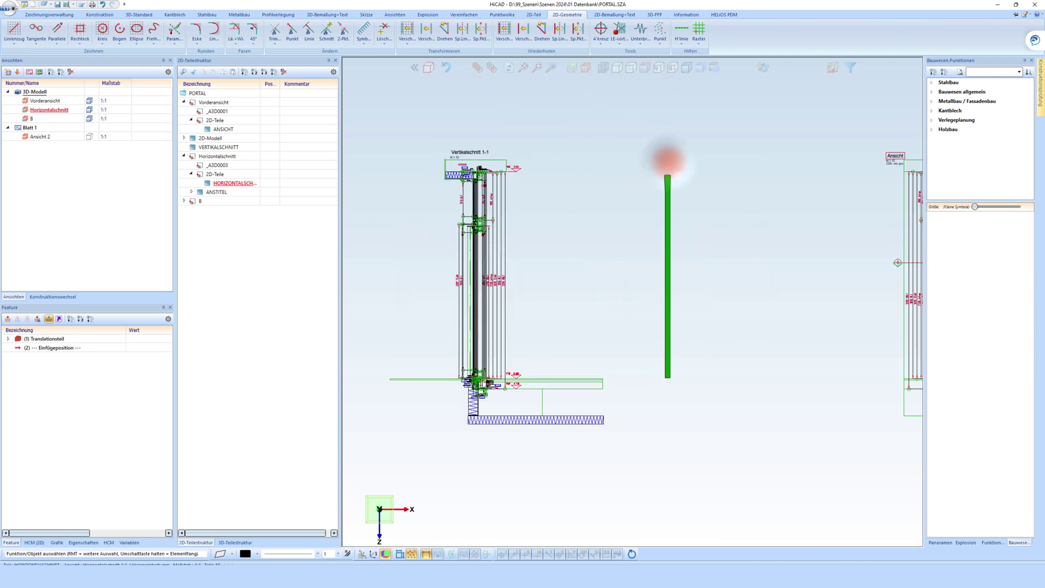
# Move section view B, picking its top end as the reference point
pyautogui.rightClick(670, 155)
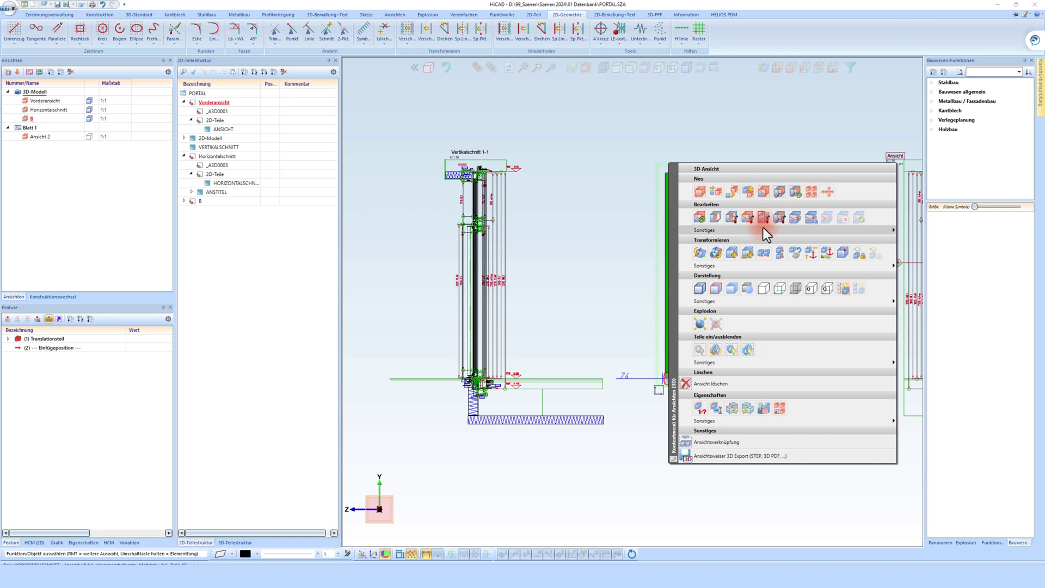
pyautogui.click(735, 255)
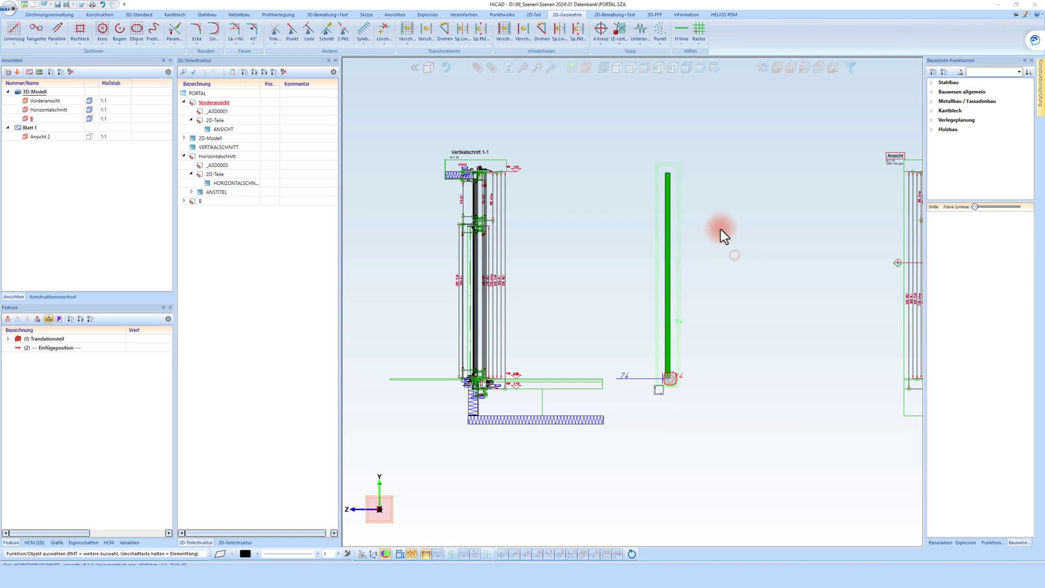
pyautogui.scroll(2, 676, 168)
pyautogui.scroll(3, 669, 172)
pyautogui.click(667, 174)
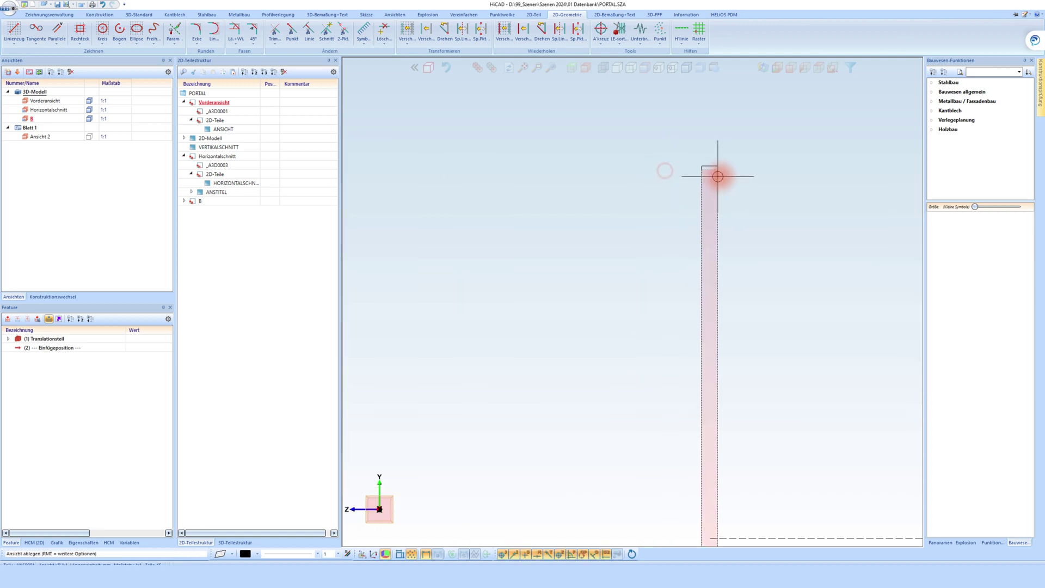
pyautogui.scroll(3, 489, 181)
pyautogui.scroll(3, 489, 182)
pyautogui.scroll(3, 467, 182)
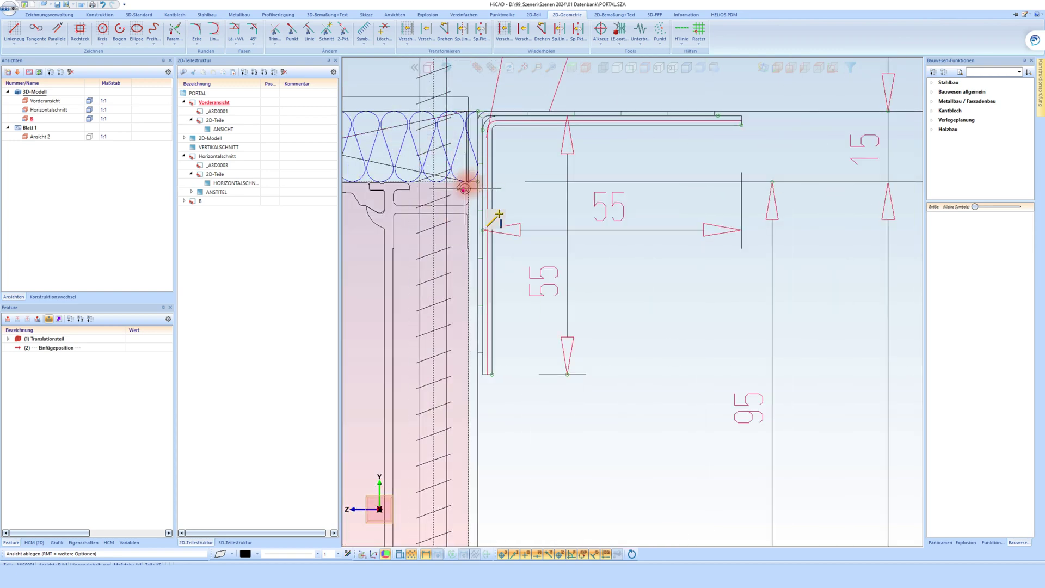
pyautogui.scroll(-3, 476, 183)
pyautogui.scroll(-3, 559, 203)
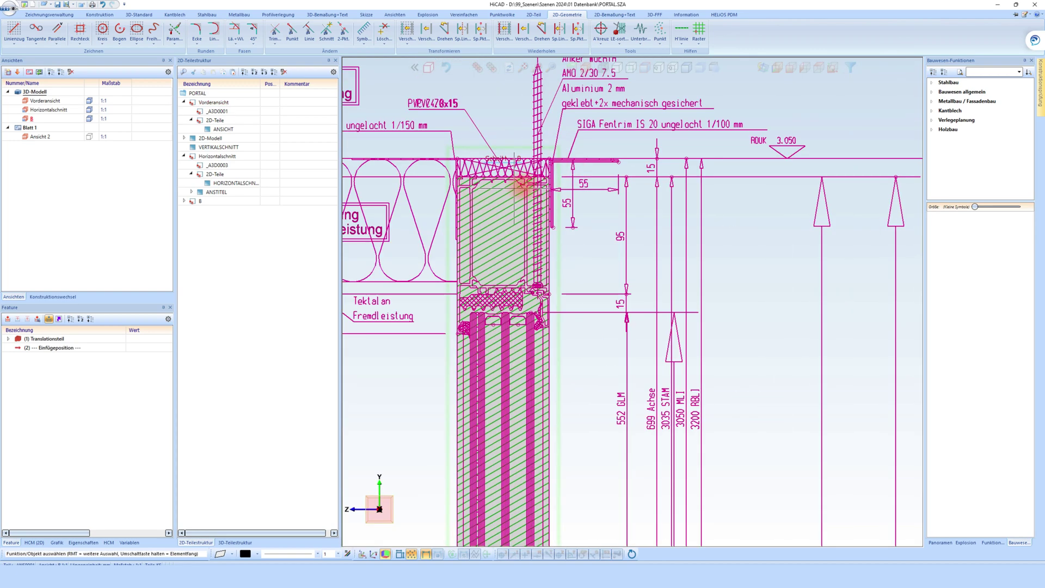
pyautogui.scroll(-3, 560, 203)
# Rename view B to Vertikalschnitt and place the VERTIKALSCHNITT drawing under its 2D-Teile
pyautogui.click(32, 119)
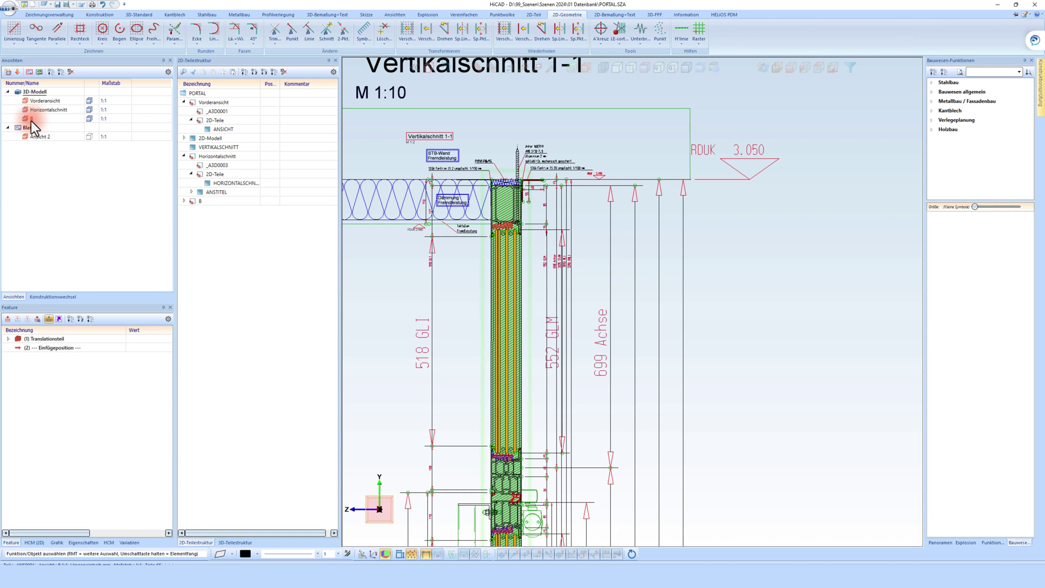
pyautogui.doubleClick(32, 121)
pyautogui.write('Vertikalschnitt')
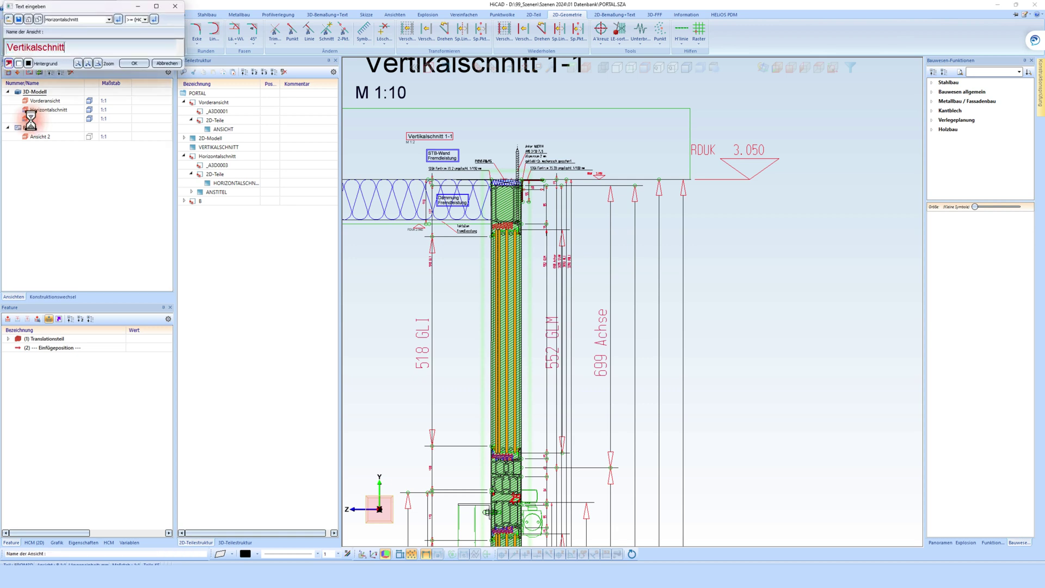
pyautogui.click(130, 64)
pyautogui.click(198, 200)
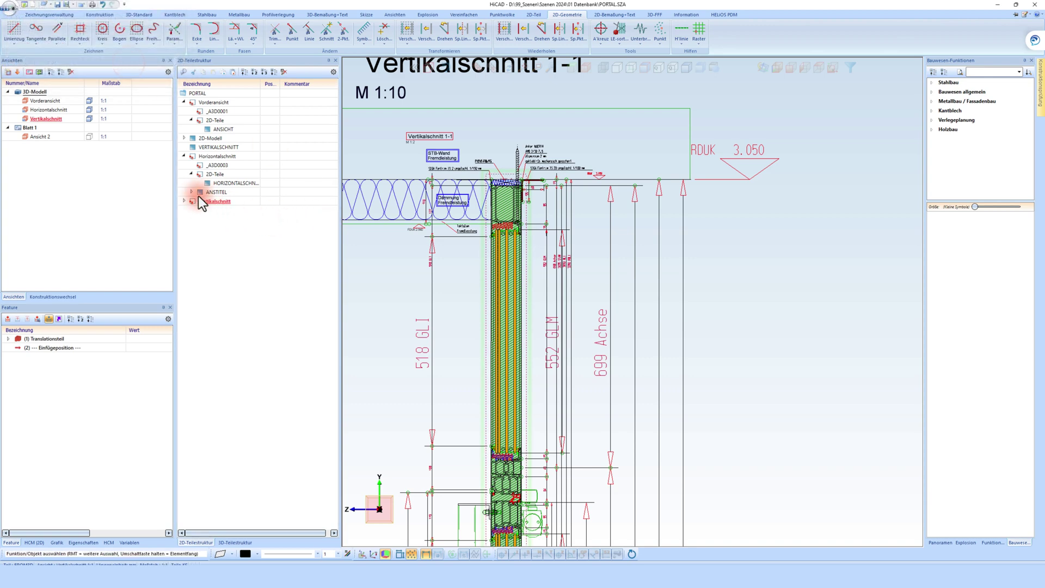
pyautogui.click(184, 201)
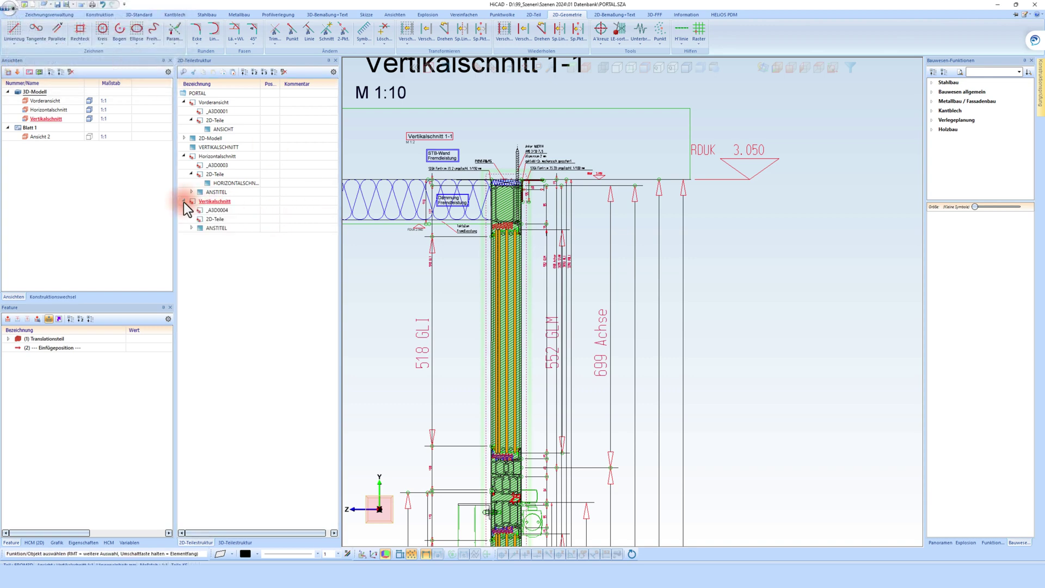
pyautogui.click(217, 148)
pyautogui.moveTo(221, 151); pyautogui.dragTo(221, 210)
pyautogui.moveTo(220, 218); pyautogui.dragTo(220, 219)
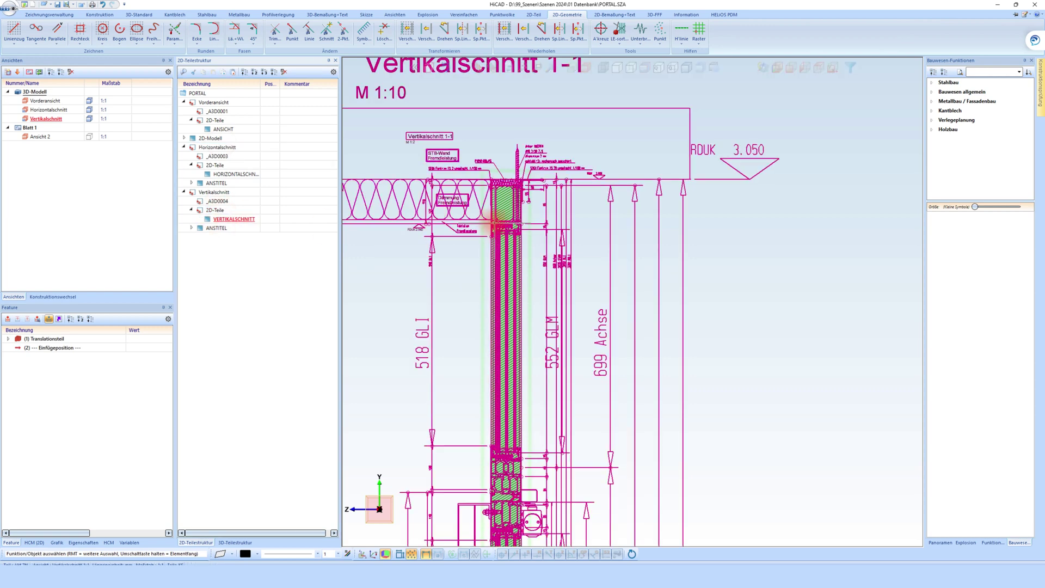
# Make Horizontalschnitt the active view and activate its HORIZONTALSCHNITT drawing part
pyautogui.rightClick(520, 212)
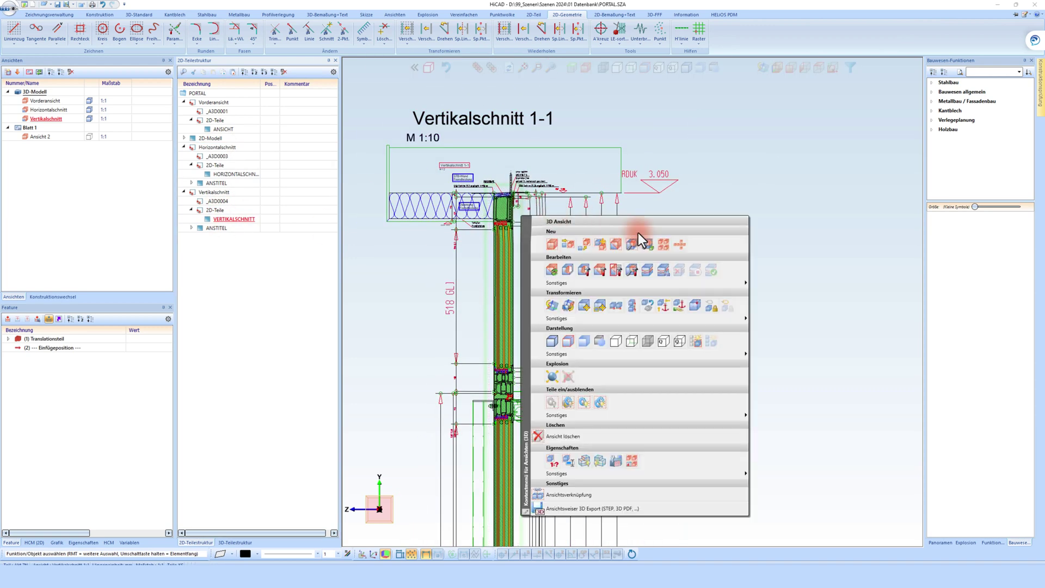
pyautogui.click(711, 309)
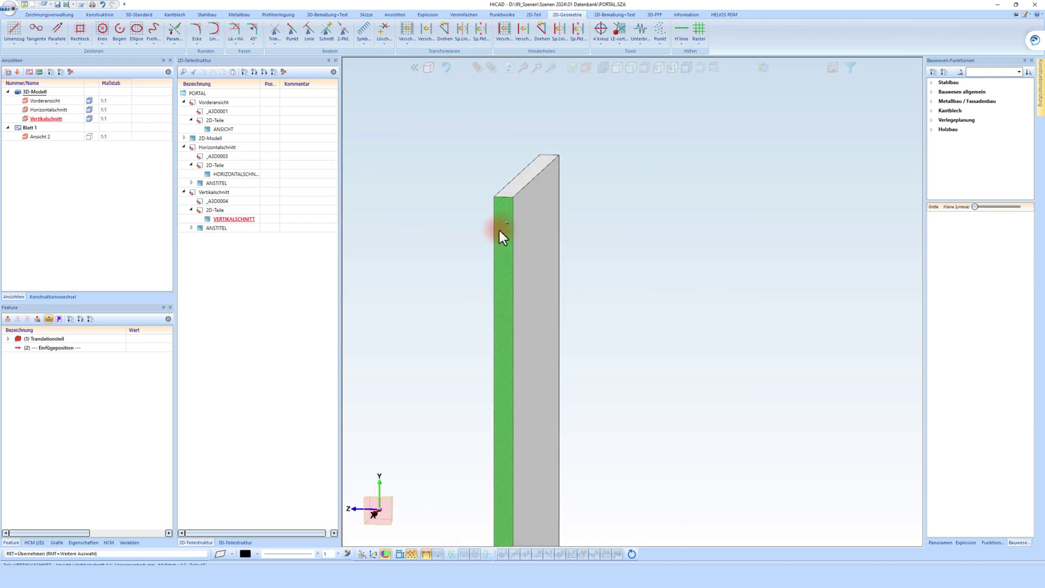
pyautogui.scroll(-3, 534, 180)
pyautogui.scroll(-3, 545, 159)
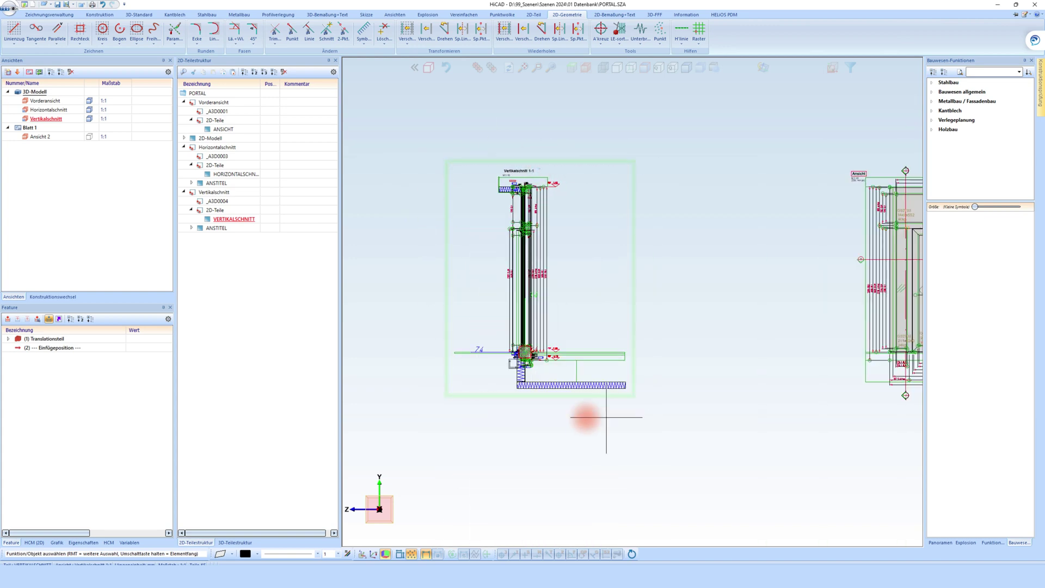
pyautogui.scroll(-3, 443, 159)
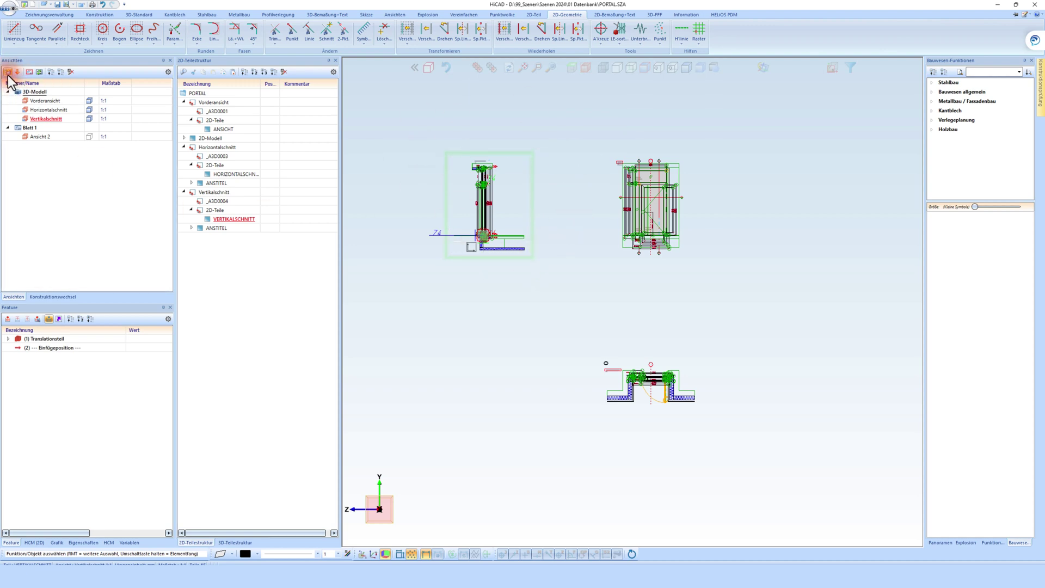
pyautogui.click(8, 74)
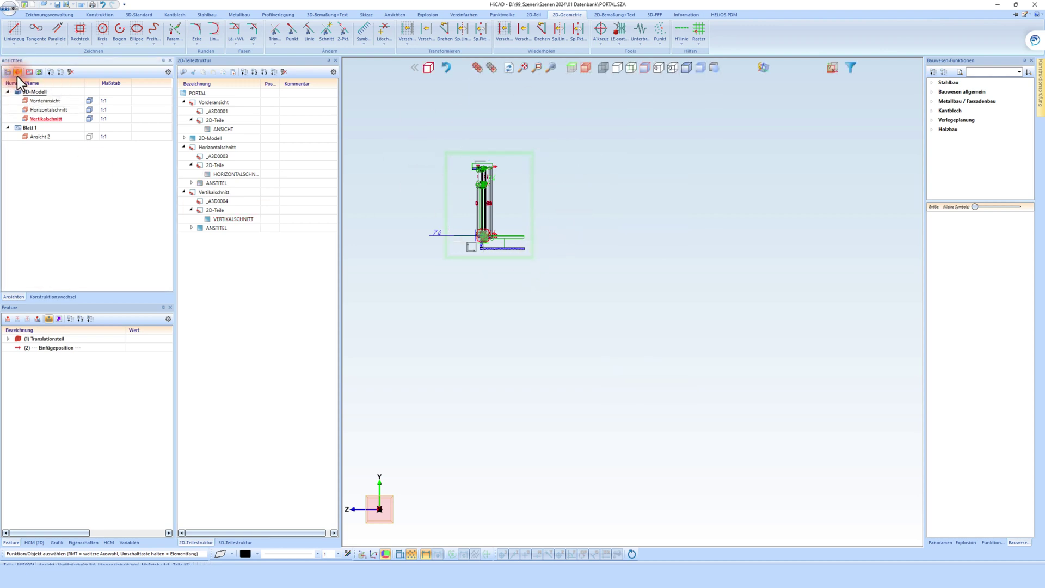
pyautogui.doubleClick(41, 109)
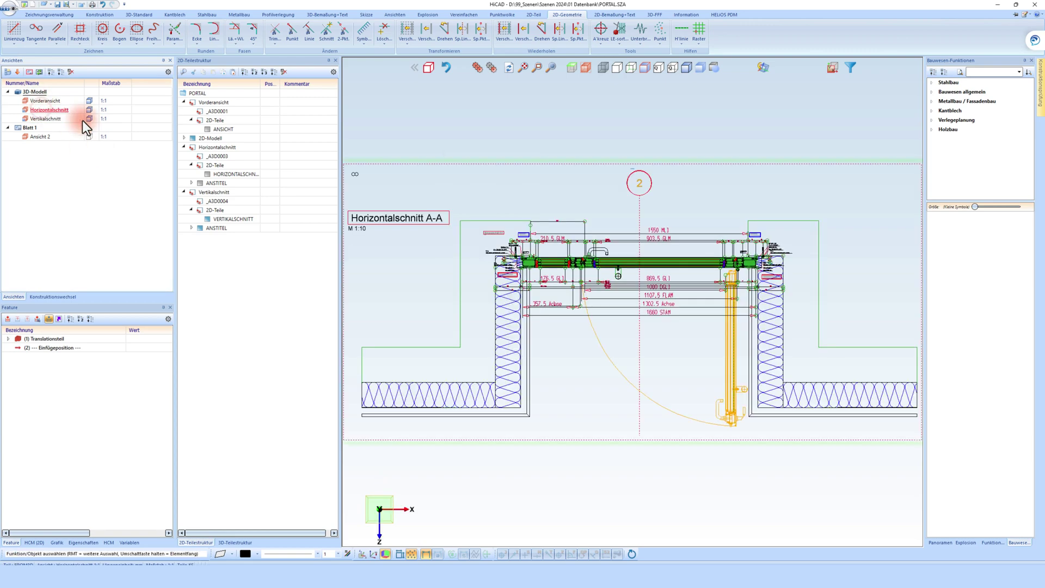
pyautogui.click(620, 70)
pyautogui.scroll(3, 555, 223)
pyautogui.scroll(3, 545, 213)
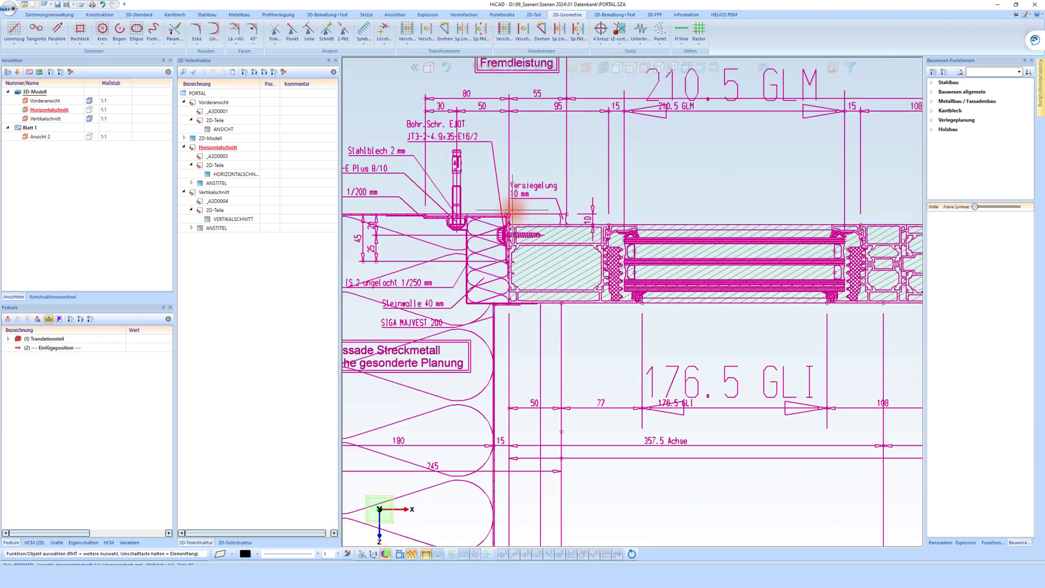
pyautogui.scroll(2, 536, 199)
pyautogui.scroll(1, 531, 192)
pyautogui.click(512, 68)
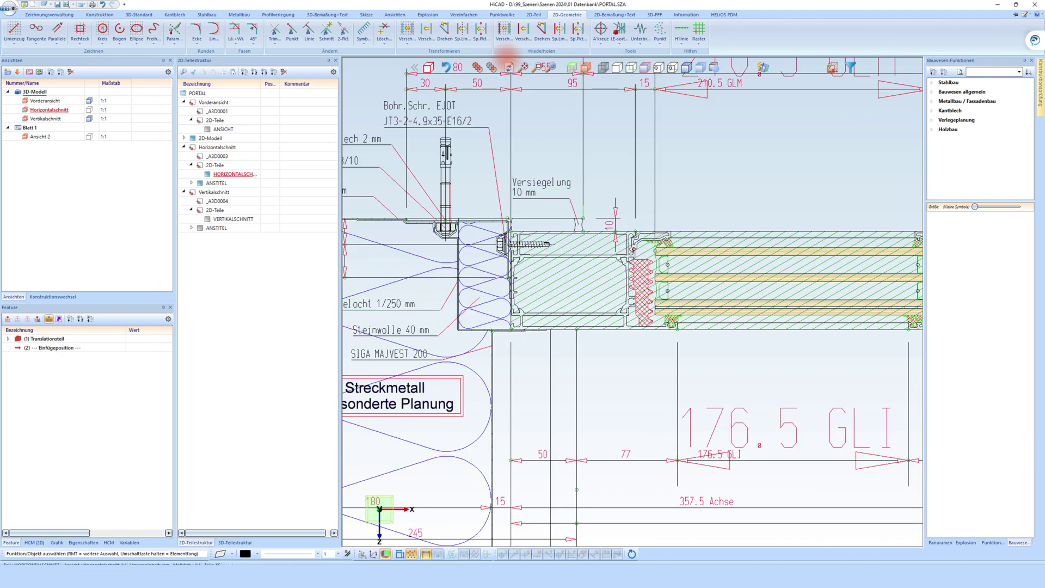
# Sketch an angle-shaped polyline along the wall edge in the section detail
pyautogui.click(366, 14)
pyautogui.click(12, 30)
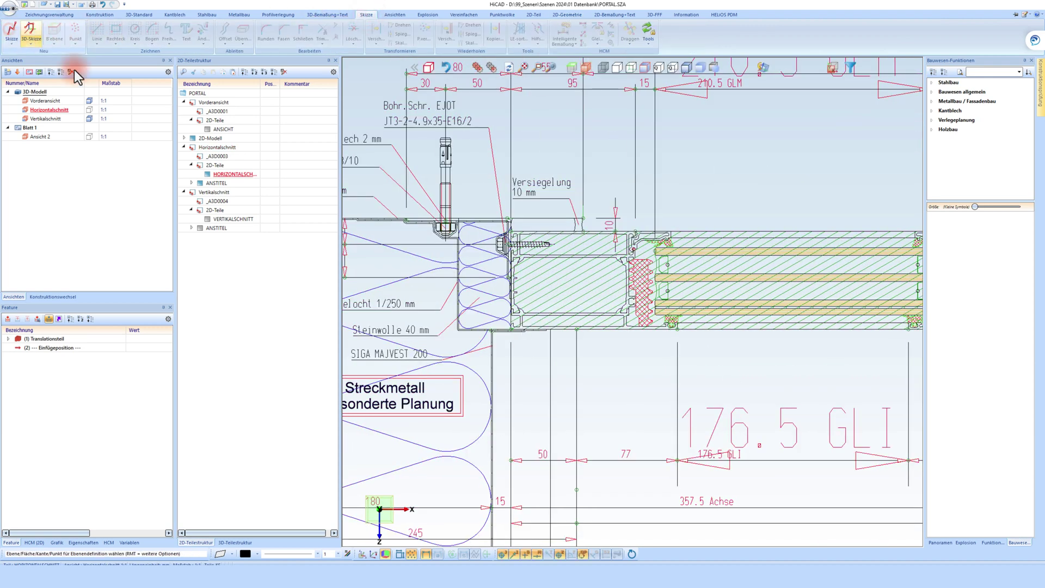
pyautogui.click(551, 291)
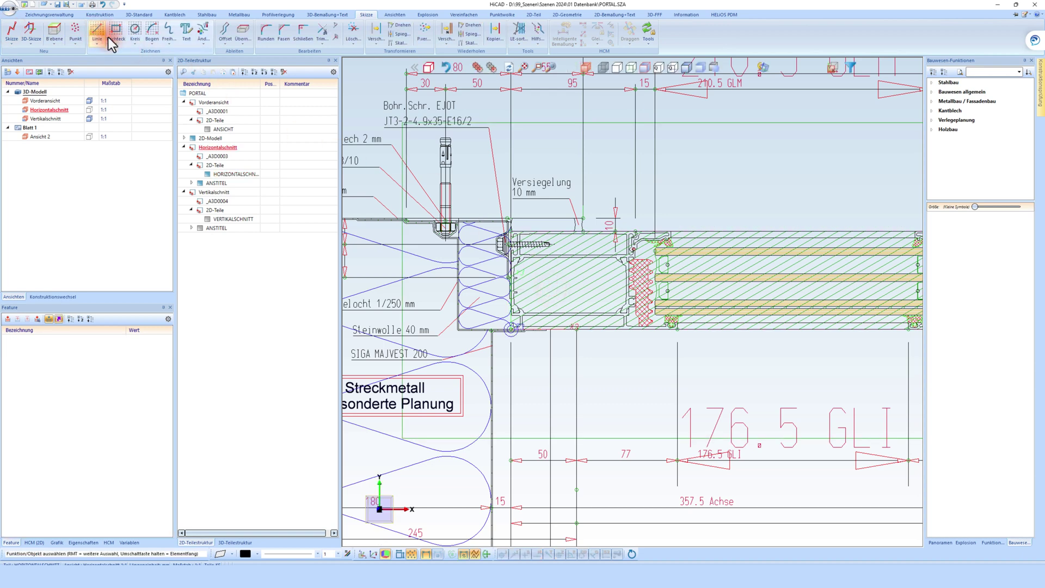
pyautogui.click(98, 32)
pyautogui.scroll(2, 512, 277)
pyautogui.scroll(3, 513, 276)
pyautogui.click(508, 367)
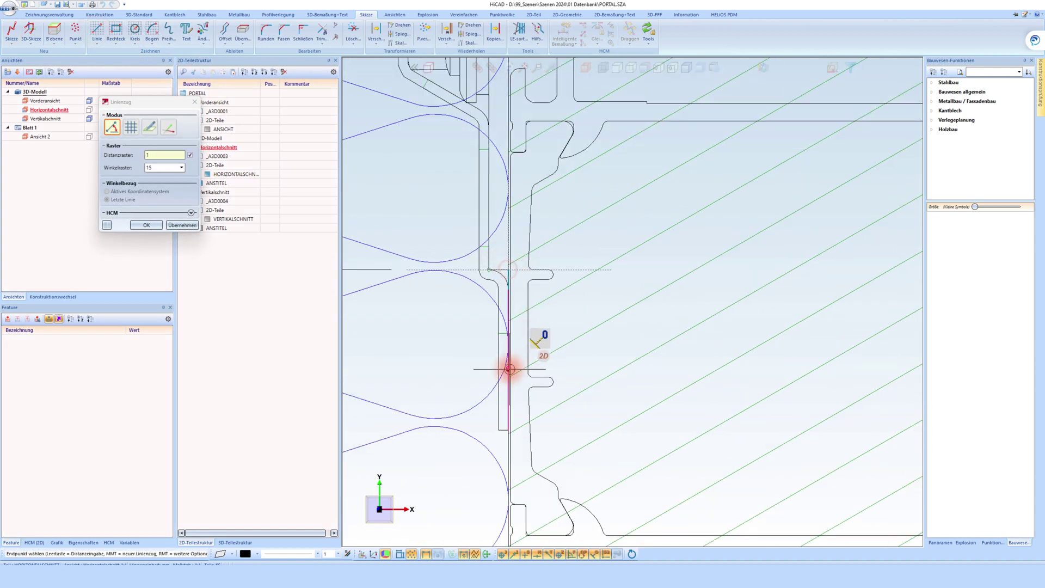
pyautogui.scroll(-2, 509, 367)
pyautogui.scroll(2, 497, 196)
pyautogui.click(421, 196)
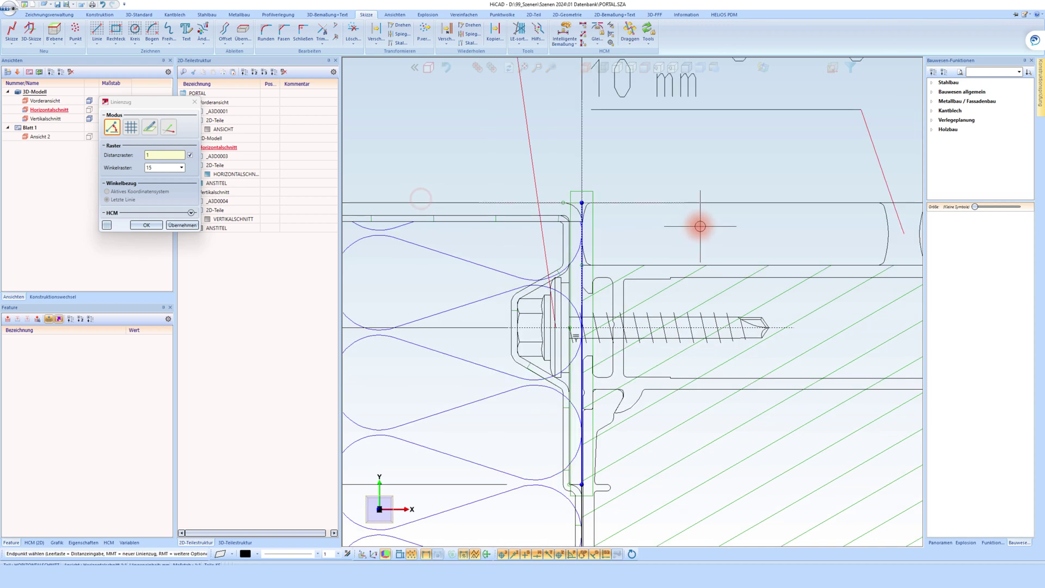
pyautogui.scroll(-2, 700, 227)
pyautogui.write('2')
pyautogui.middleClick(567, 170)
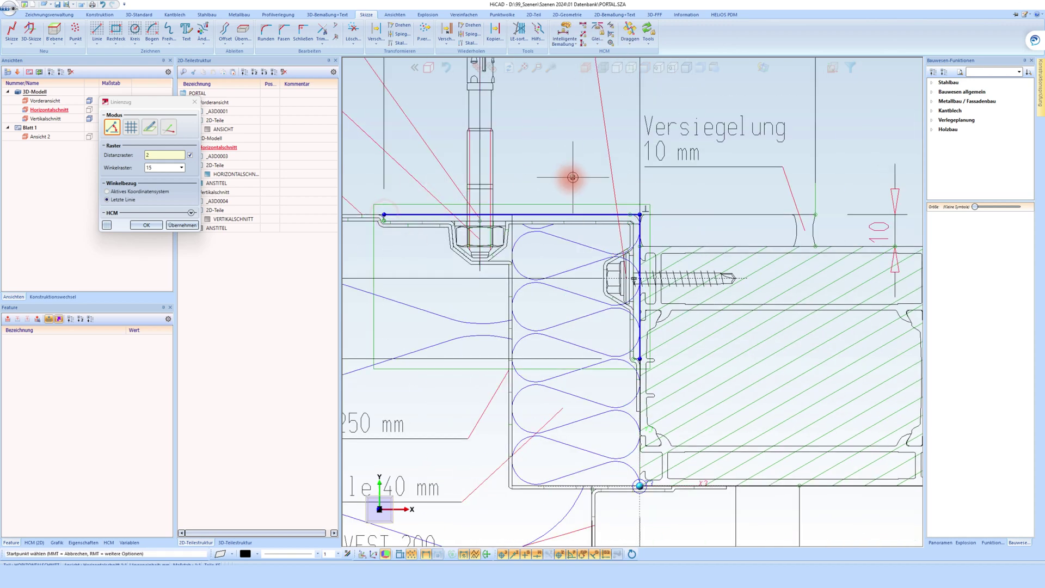
pyautogui.middleClick(569, 180)
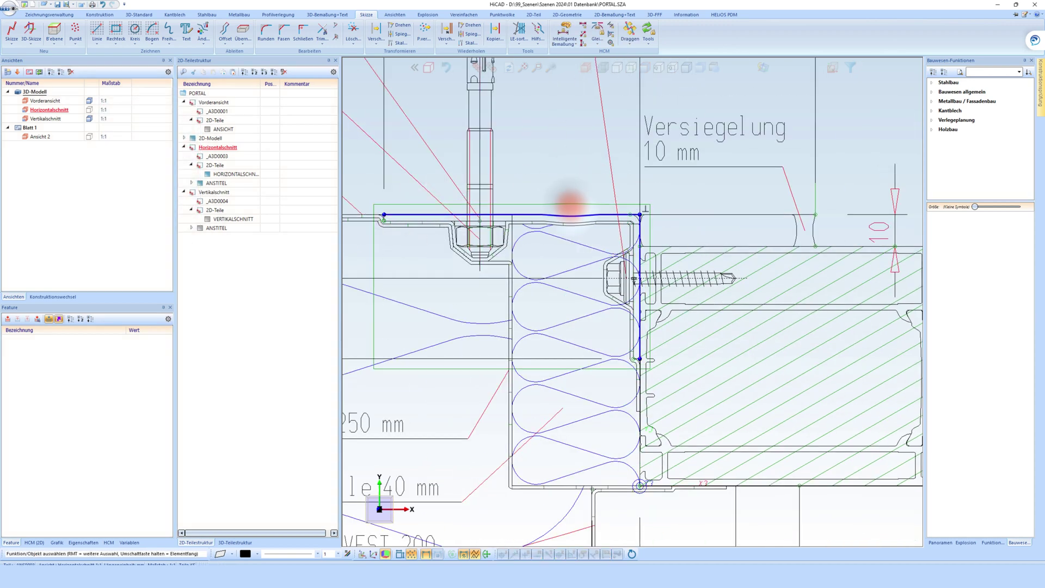
pyautogui.rightClick(577, 208)
pyautogui.click(650, 283)
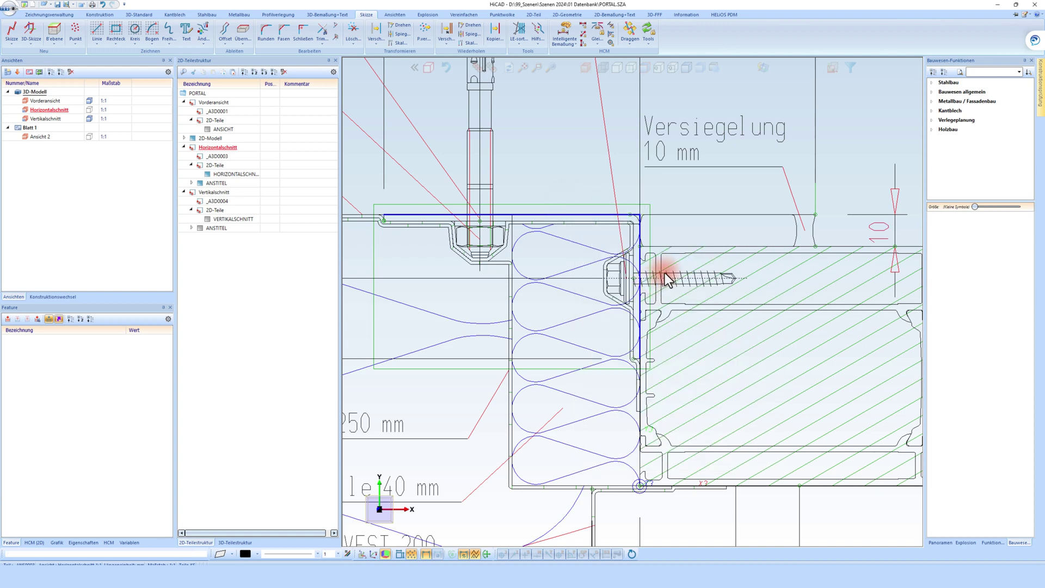
# Create a Stahlblech 3mm S235JRG2 sheet along the sketch, offset to Zweite Seite
pyautogui.click(179, 90)
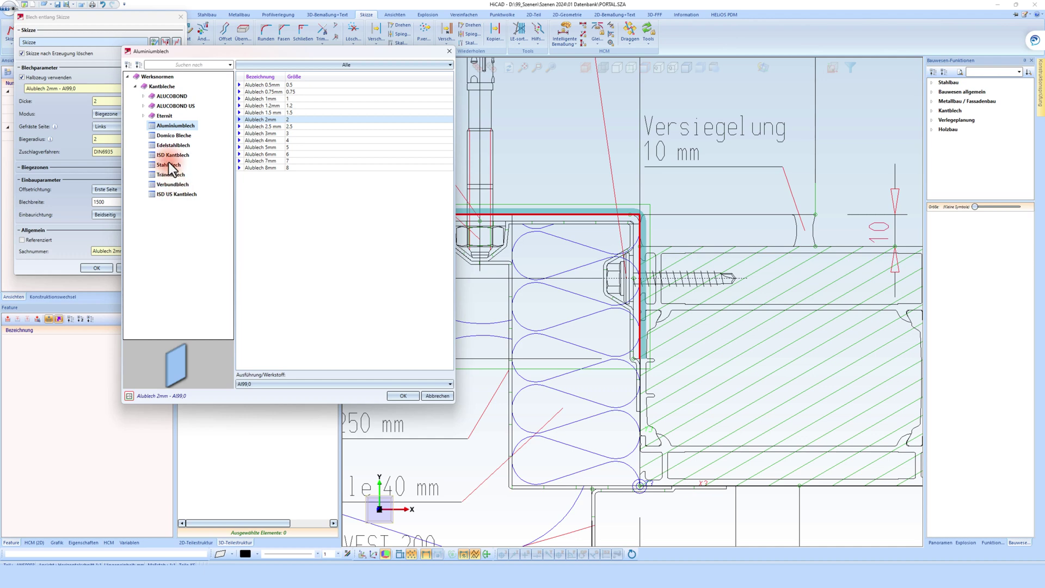
pyautogui.click(172, 164)
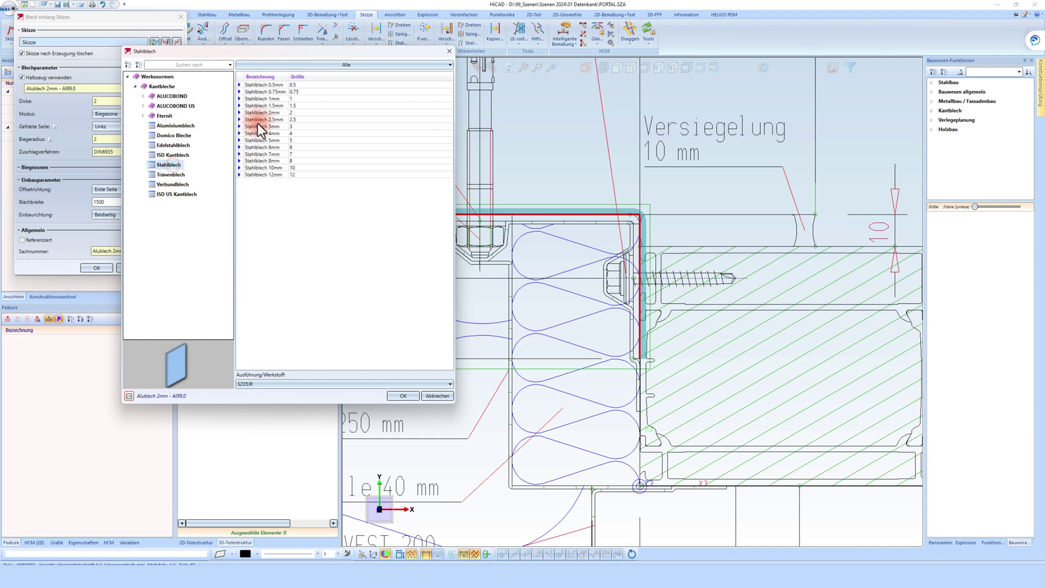
pyautogui.doubleClick(269, 126)
pyautogui.click(119, 188)
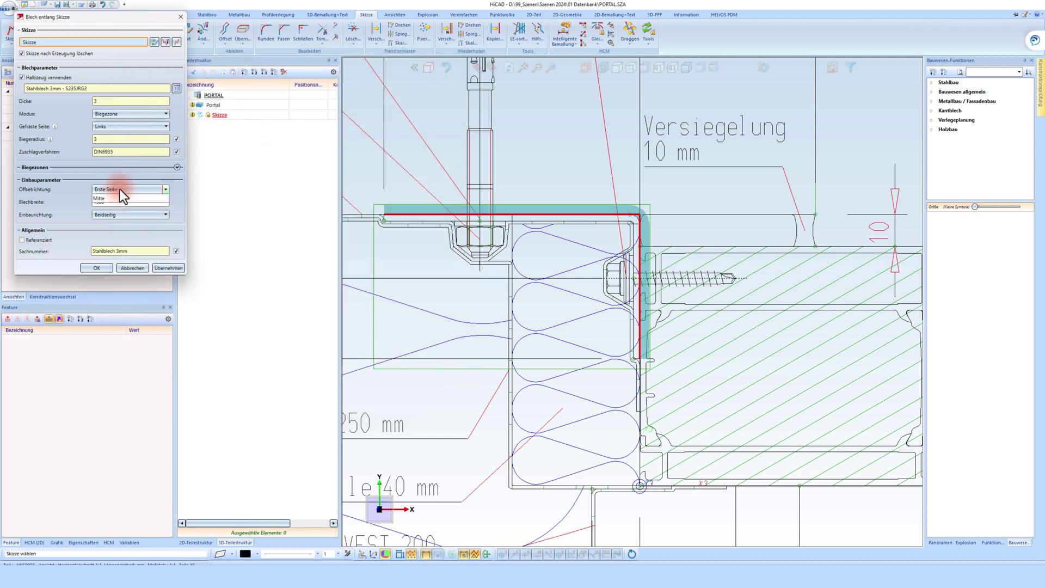
pyautogui.click(115, 207)
pyautogui.click(302, 231)
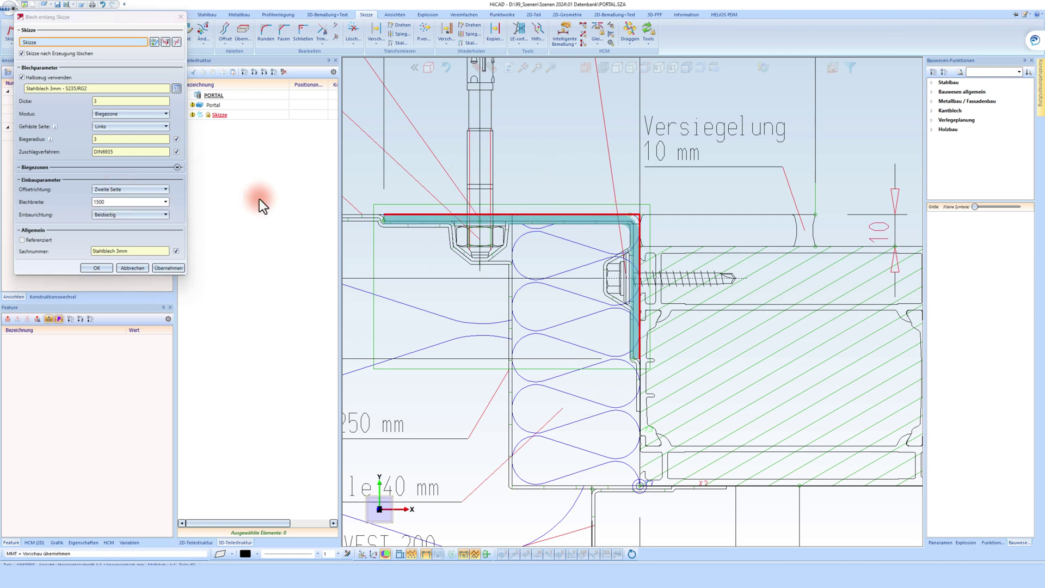
pyautogui.click(97, 267)
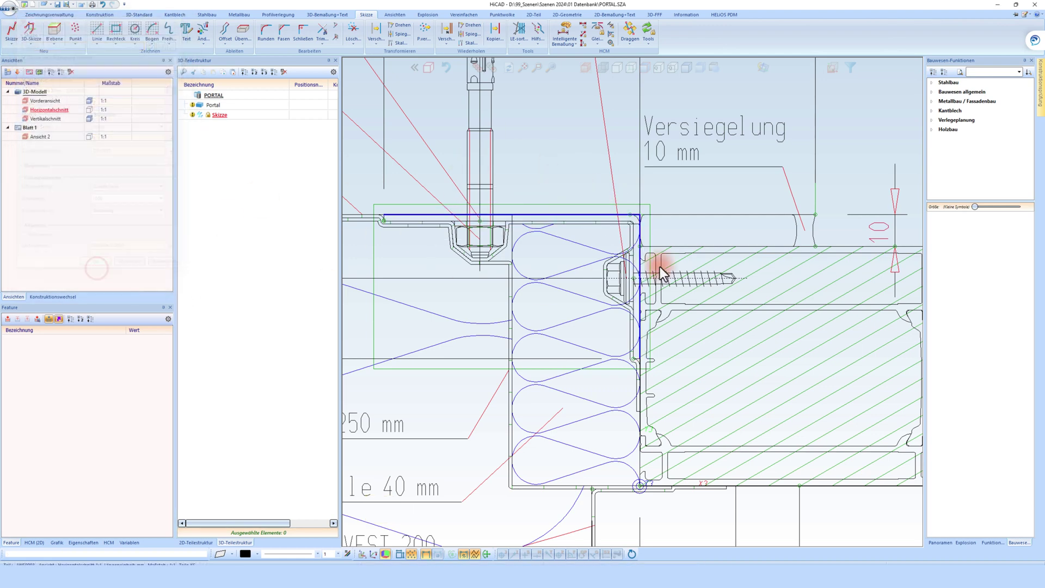
pyautogui.scroll(-3, 533, 277)
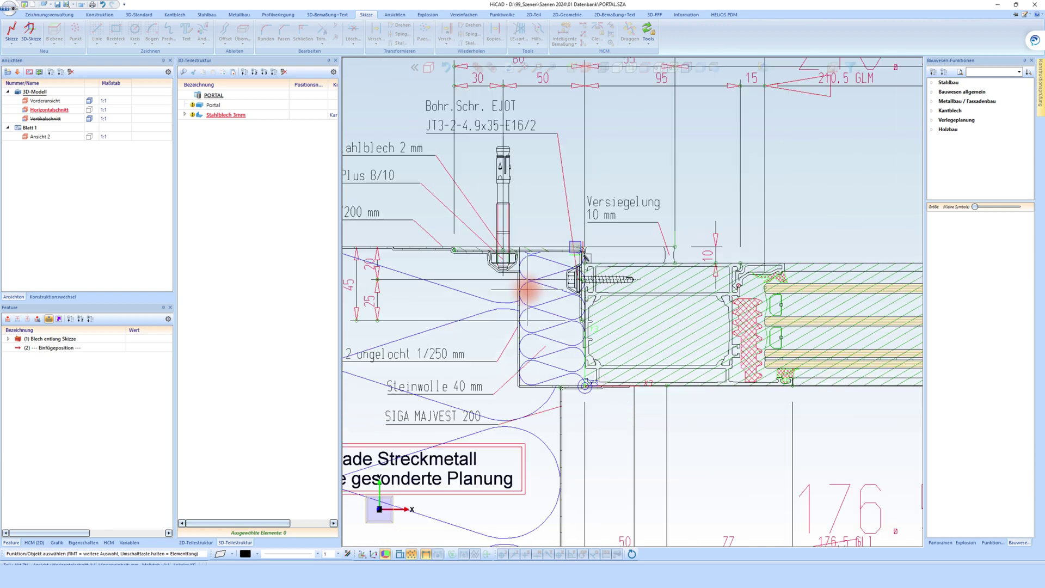
pyautogui.scroll(-3, 561, 284)
# Create the Hauptbaugruppe main assembly with a Bauseits Strukturbaugruppe sub-assembly
pyautogui.click(426, 129)
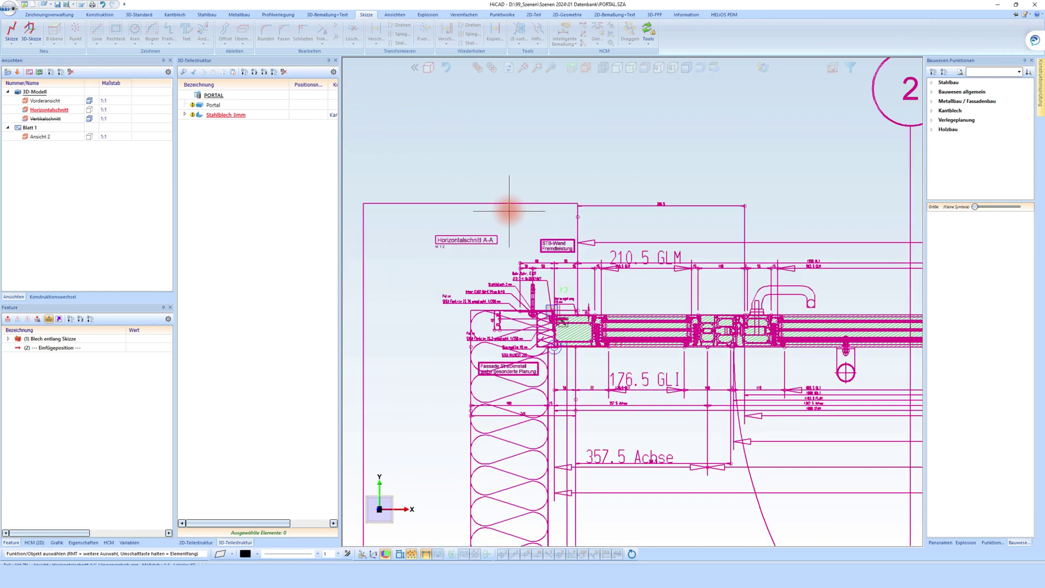
pyautogui.click(136, 17)
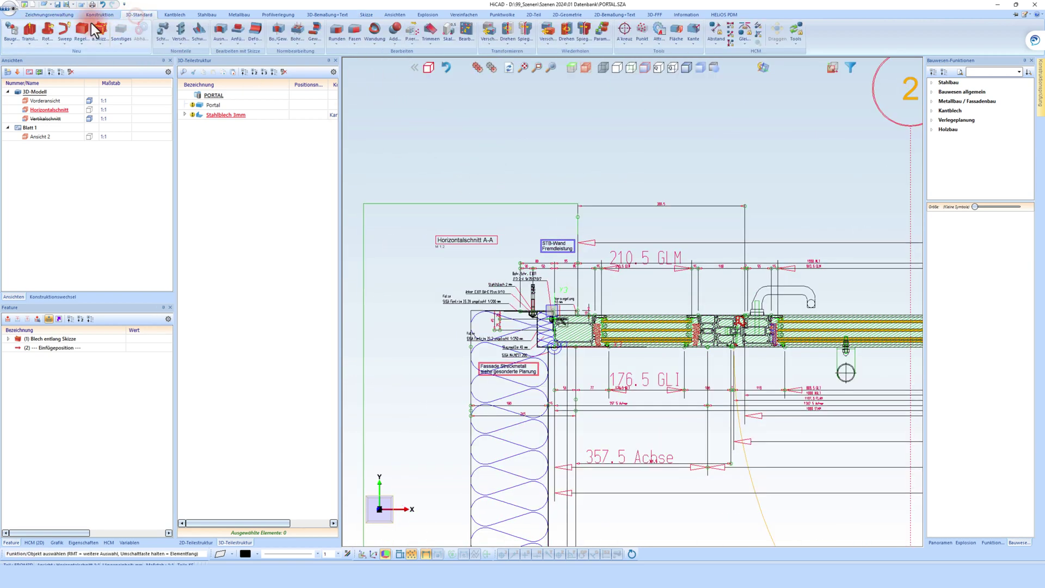
pyautogui.click(28, 78)
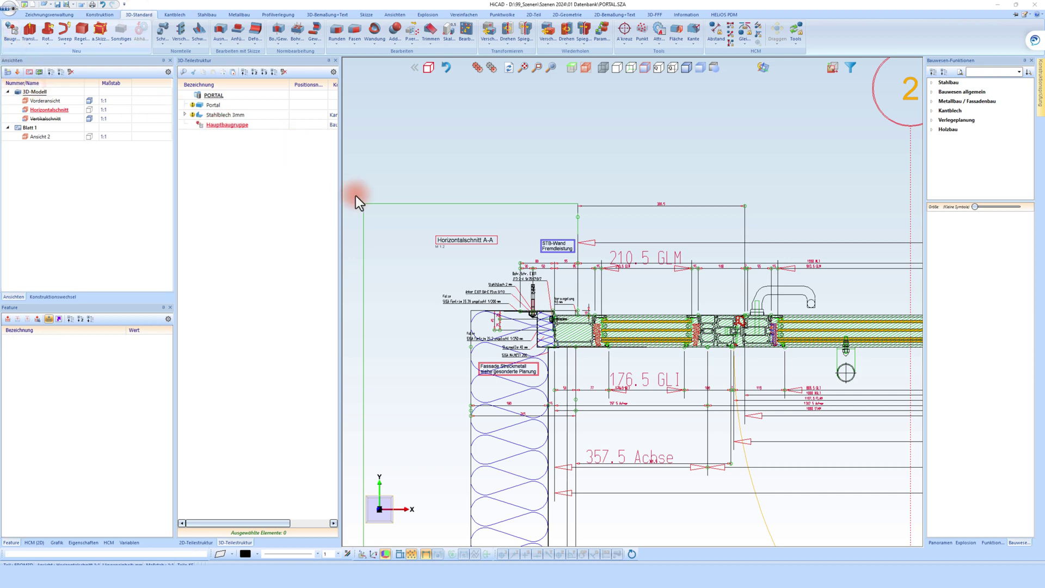
pyautogui.click(279, 301)
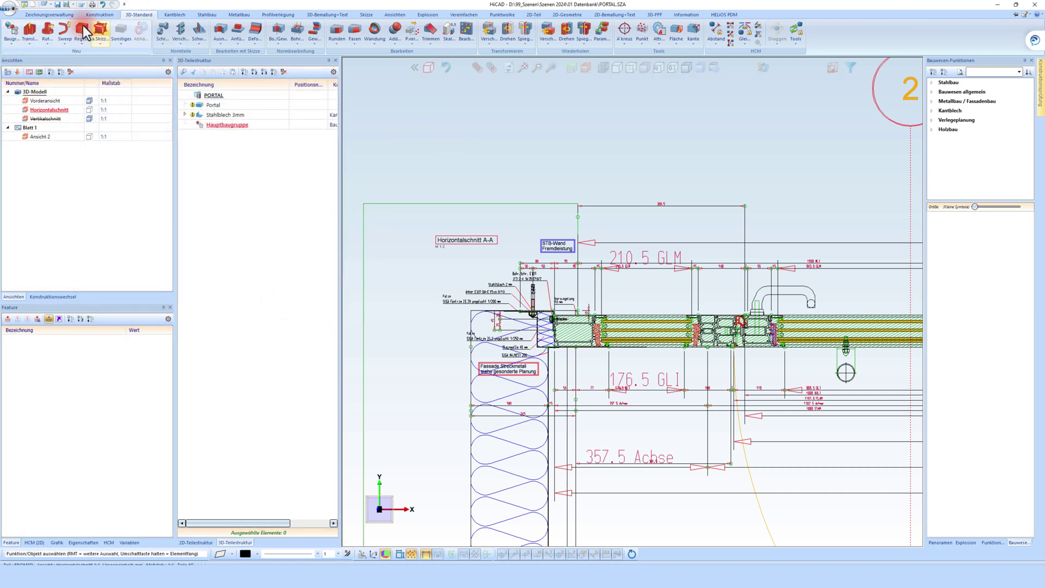
pyautogui.click(9, 34)
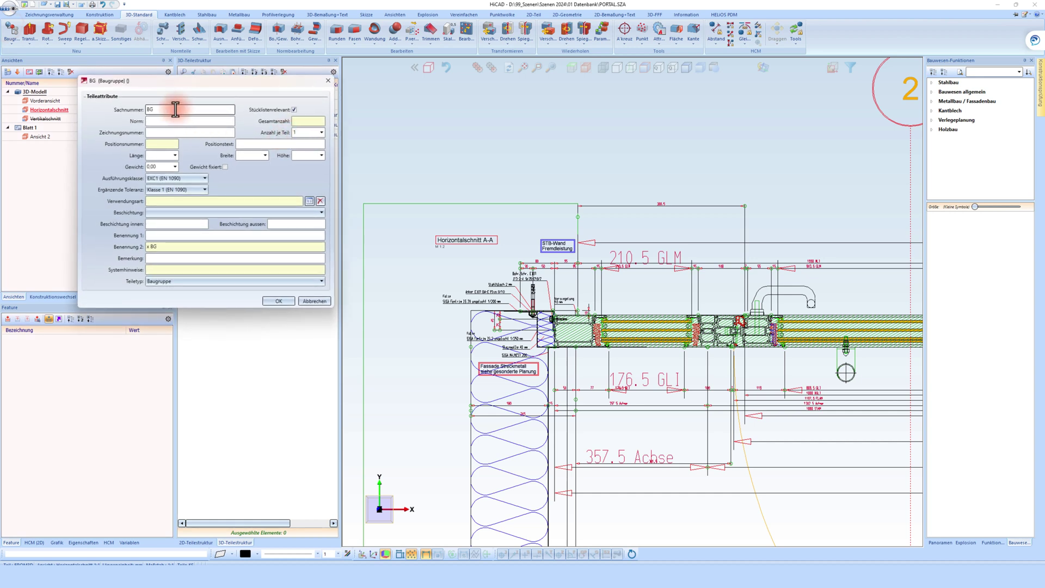
pyautogui.write('B')
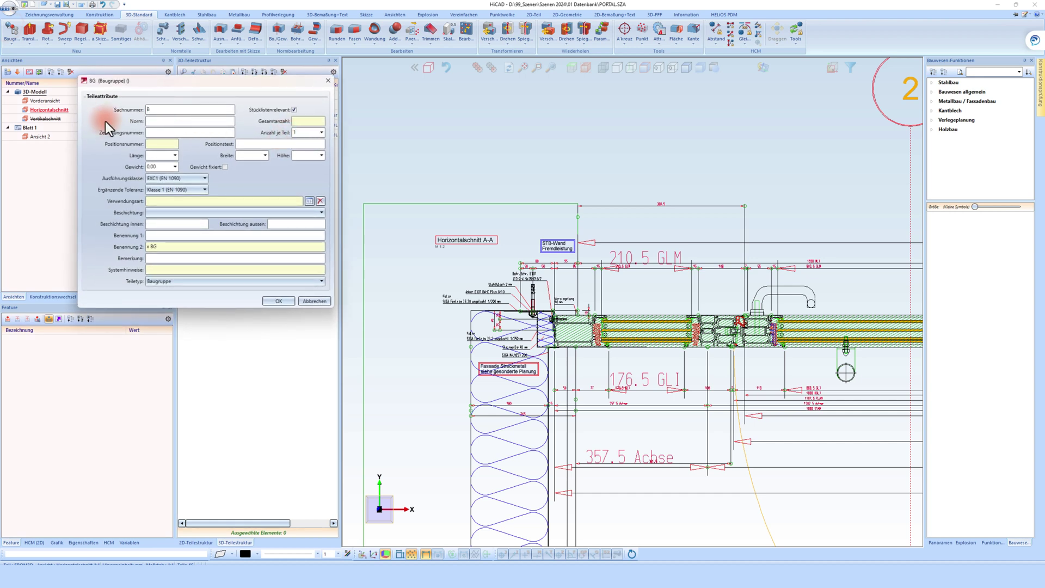
pyautogui.write('asis')
pyautogui.press('BackSpace')
pyautogui.press('BackSpace')
pyautogui.click(220, 287)
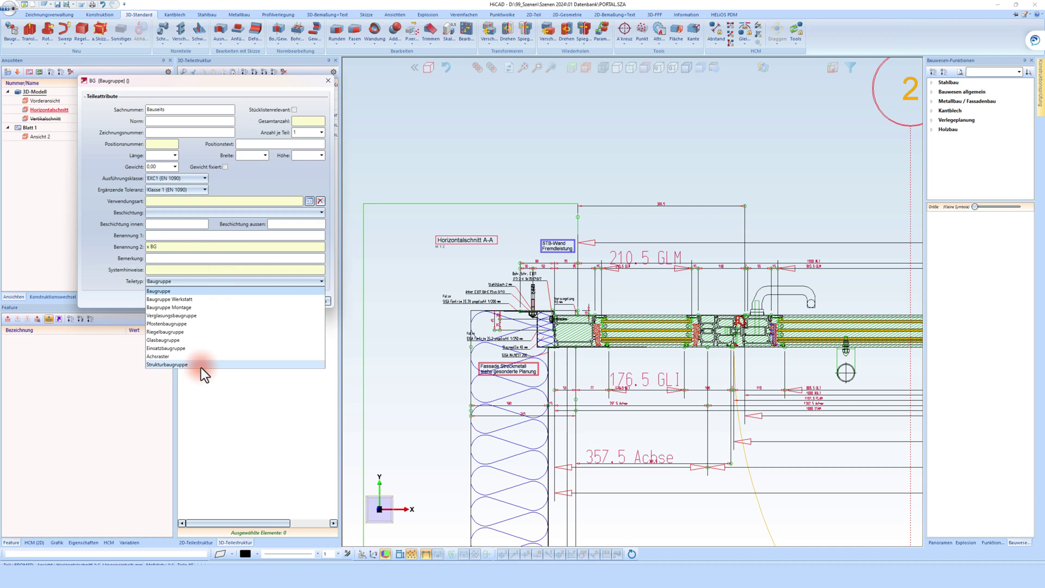
pyautogui.click(200, 368)
pyautogui.click(279, 302)
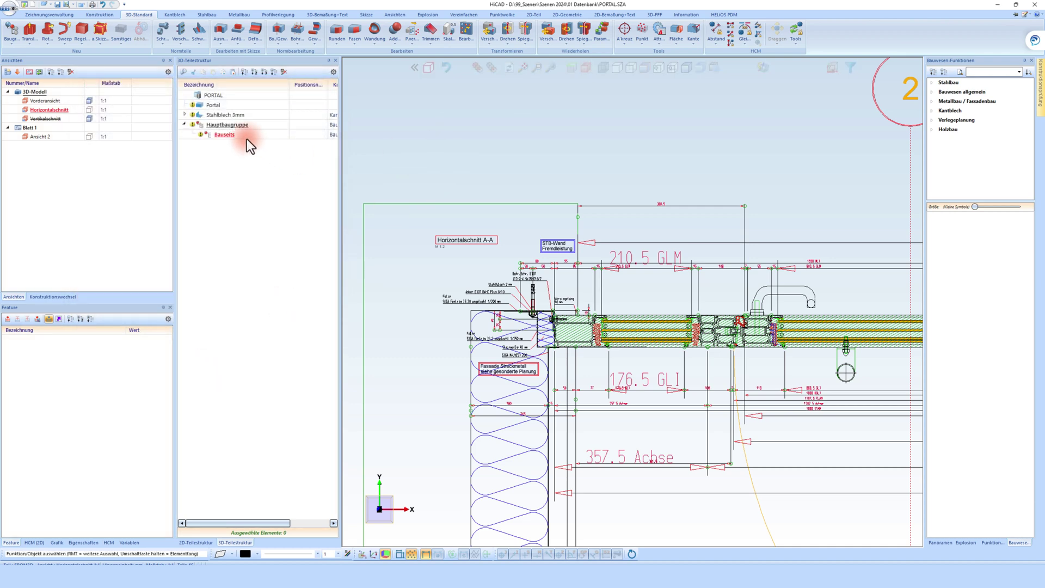
# Copy Bauseits as a second assembly named Bleche and move Portal into Bauseits
pyautogui.moveTo(220, 136); pyautogui.dragTo(219, 127, button='right')
pyautogui.click(238, 132)
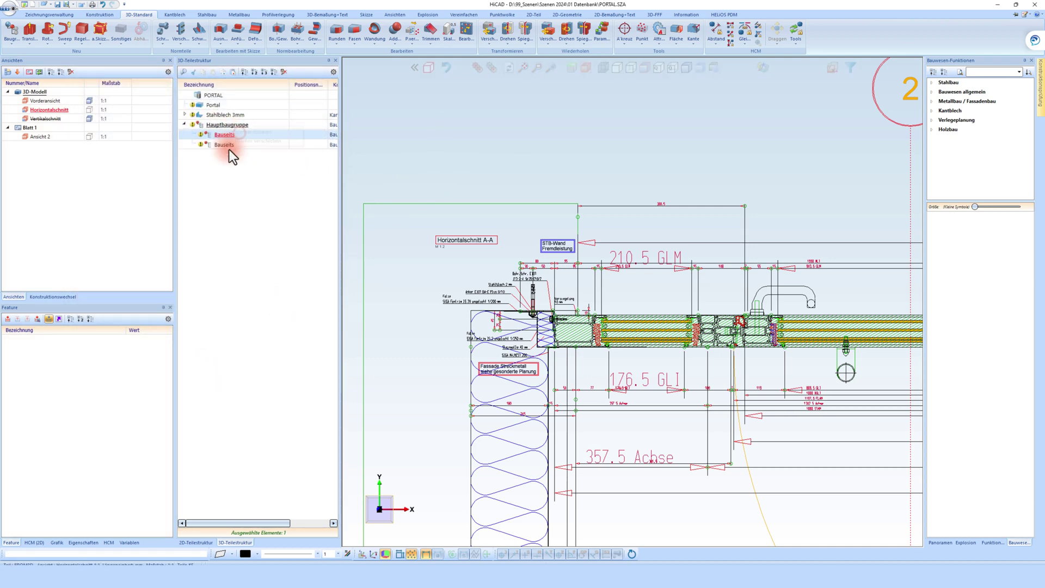
pyautogui.doubleClick(222, 145)
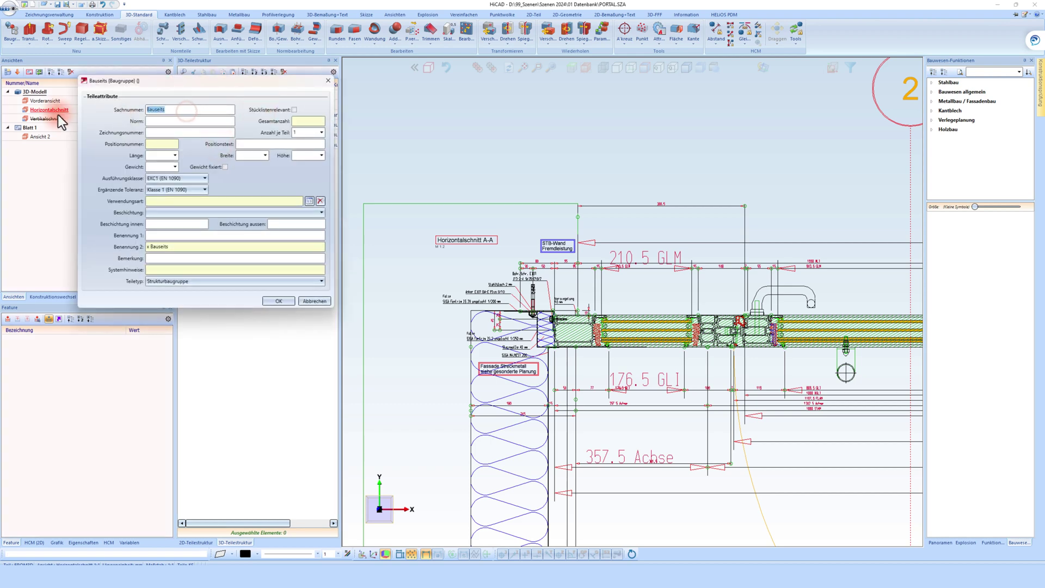
pyautogui.write('Bleche')
pyautogui.click(288, 301)
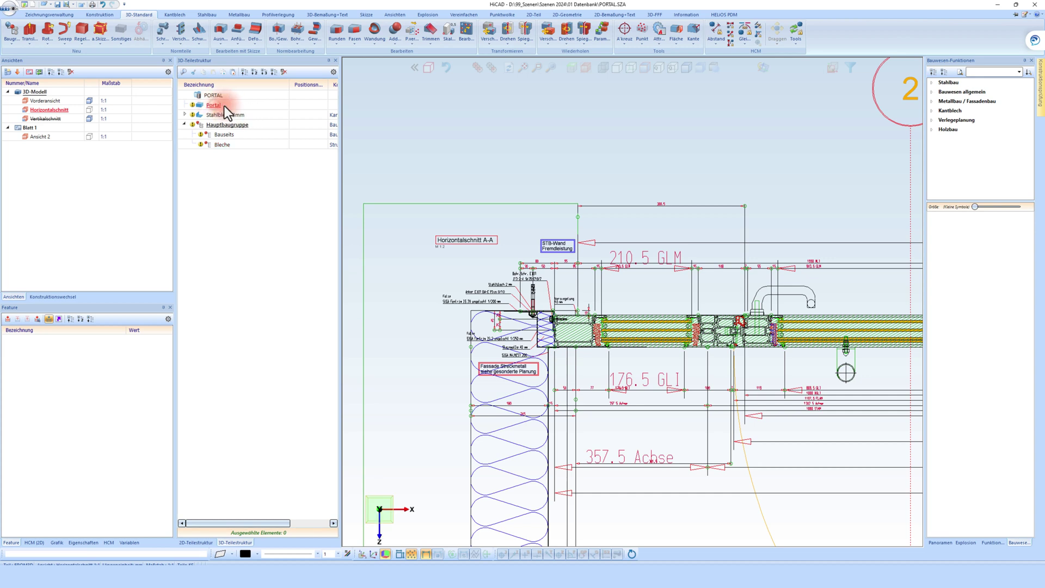
pyautogui.click(225, 107)
pyautogui.moveTo(231, 136); pyautogui.dragTo(220, 145)
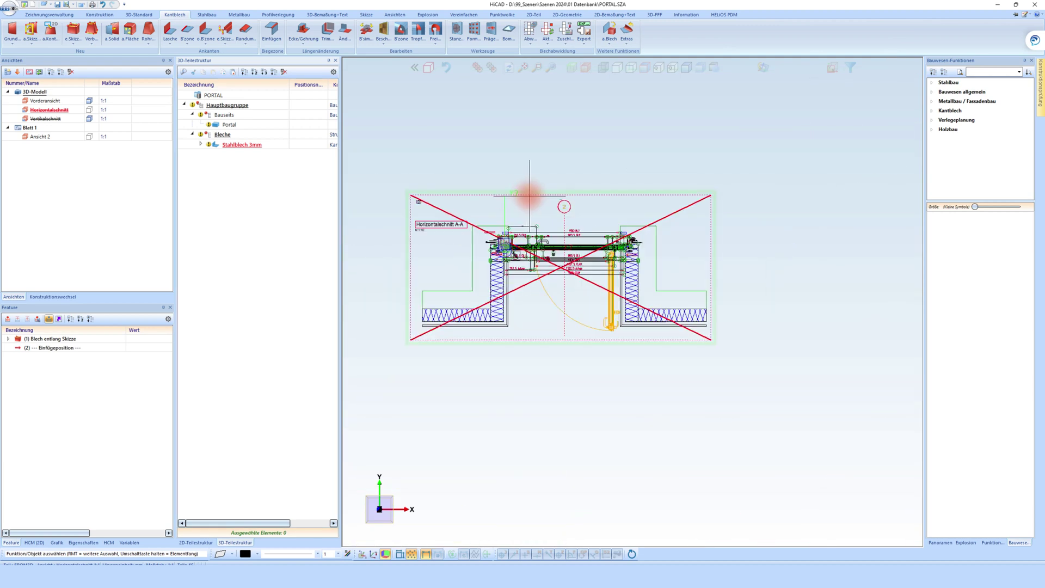
# Fit the horizontal section to the window and make Vorderansicht the active view
pyautogui.rightClick(557, 185)
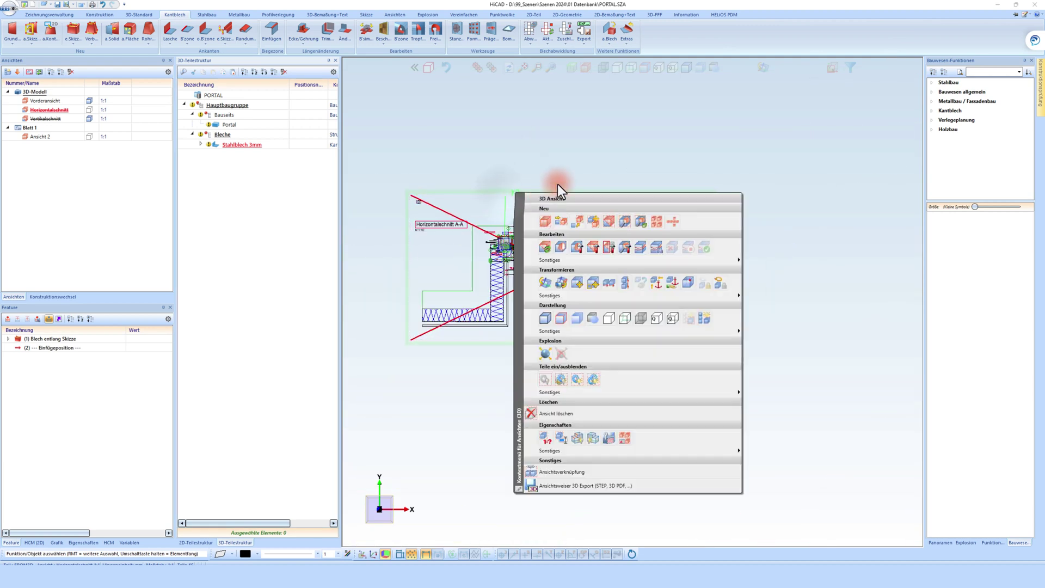
pyautogui.click(548, 250)
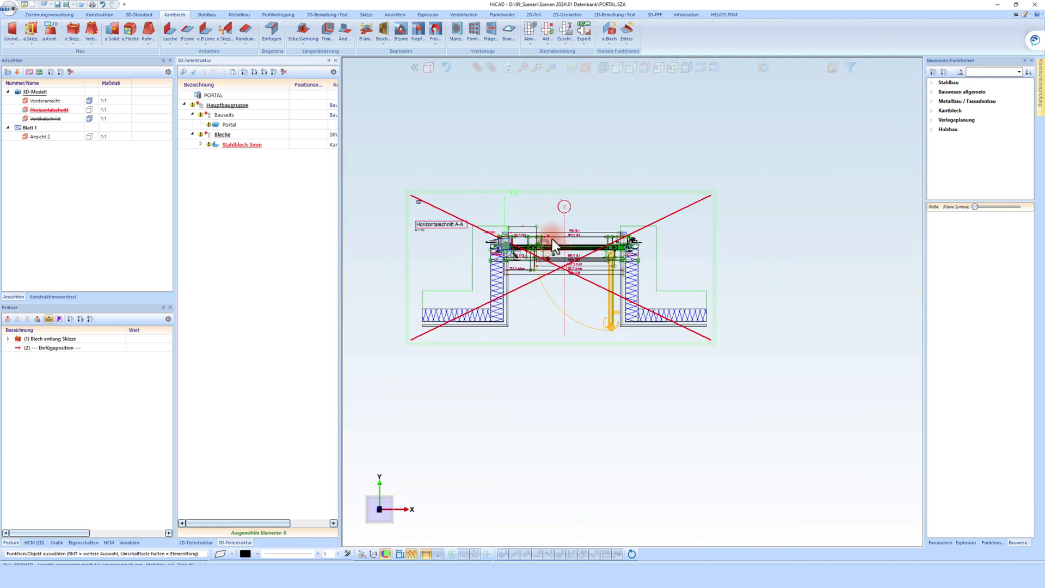
pyautogui.click(45, 101)
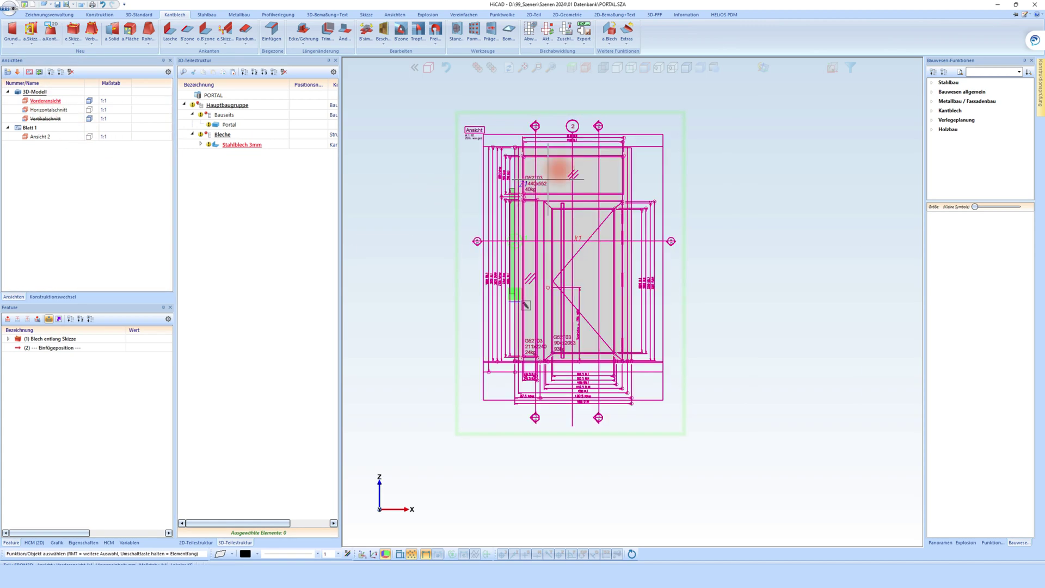
pyautogui.scroll(-3, 511, 206)
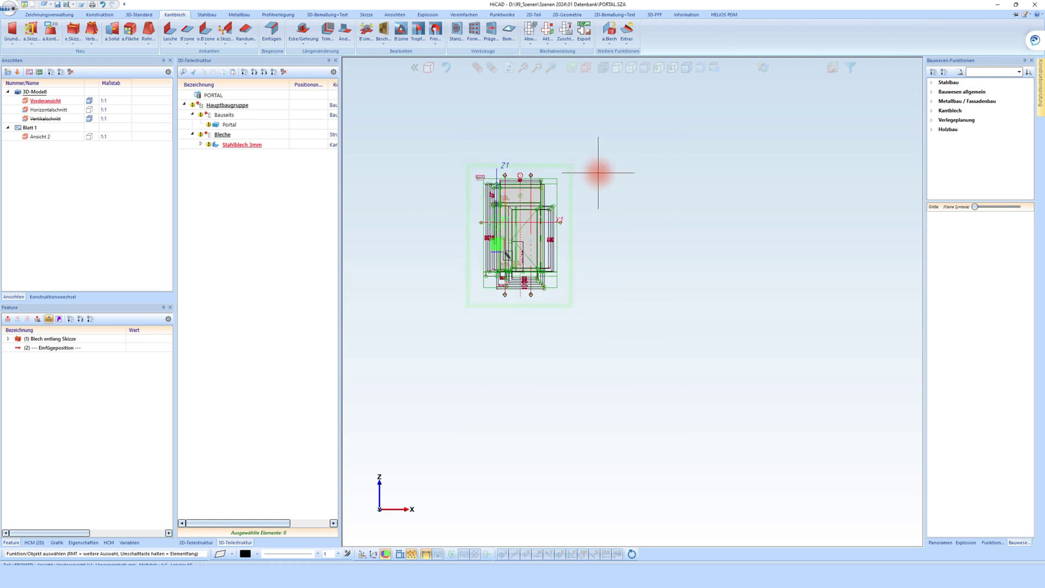
# Create the new 3D view Ansicht 3 right of the drawing, showing the sheet on its own
pyautogui.rightClick(570, 175)
pyautogui.click(604, 197)
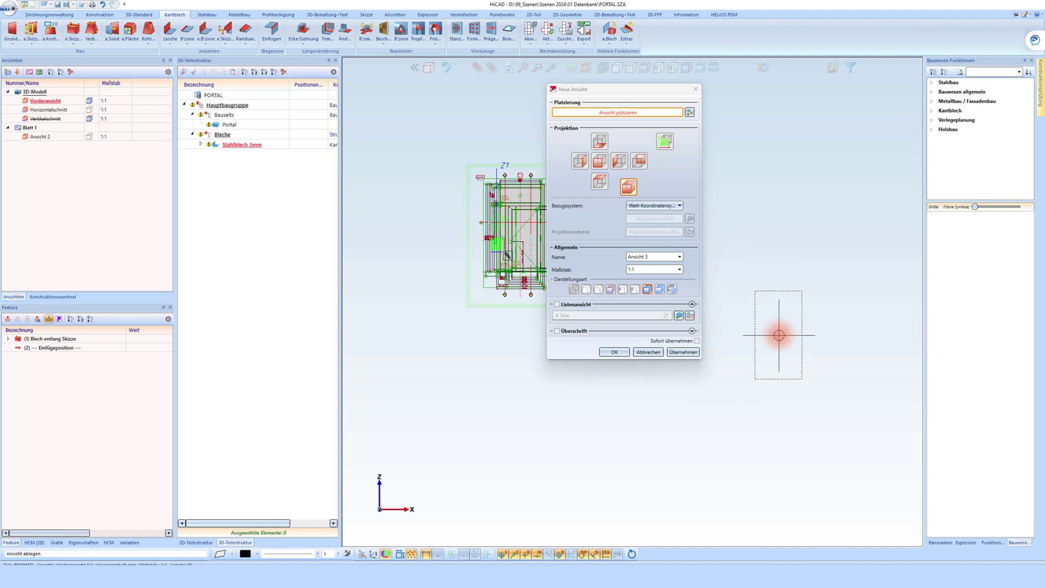
pyautogui.click(754, 309)
pyautogui.click(652, 351)
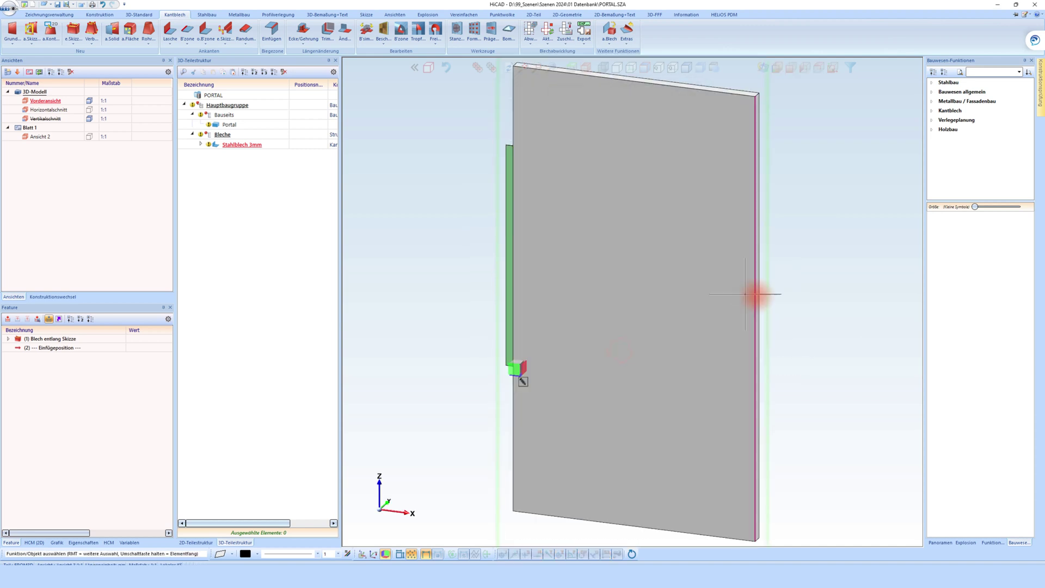
pyautogui.moveTo(685, 278); pyautogui.dragTo(642, 259, button='middle')
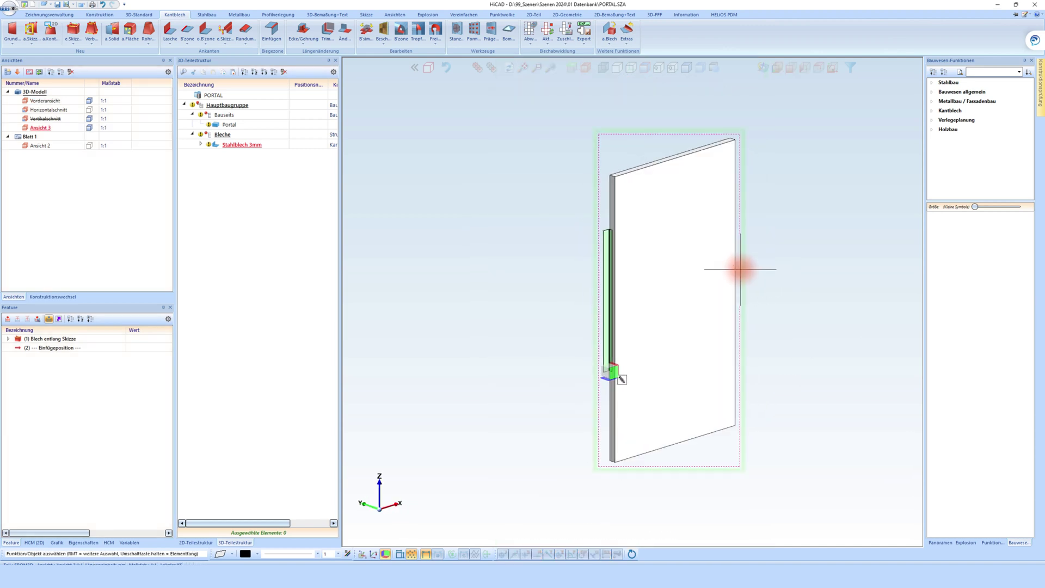
# Extend the steel angle's upper end to the panel's top corner with Länge ändern
pyautogui.scroll(5, 629, 226)
pyautogui.scroll(2, 629, 226)
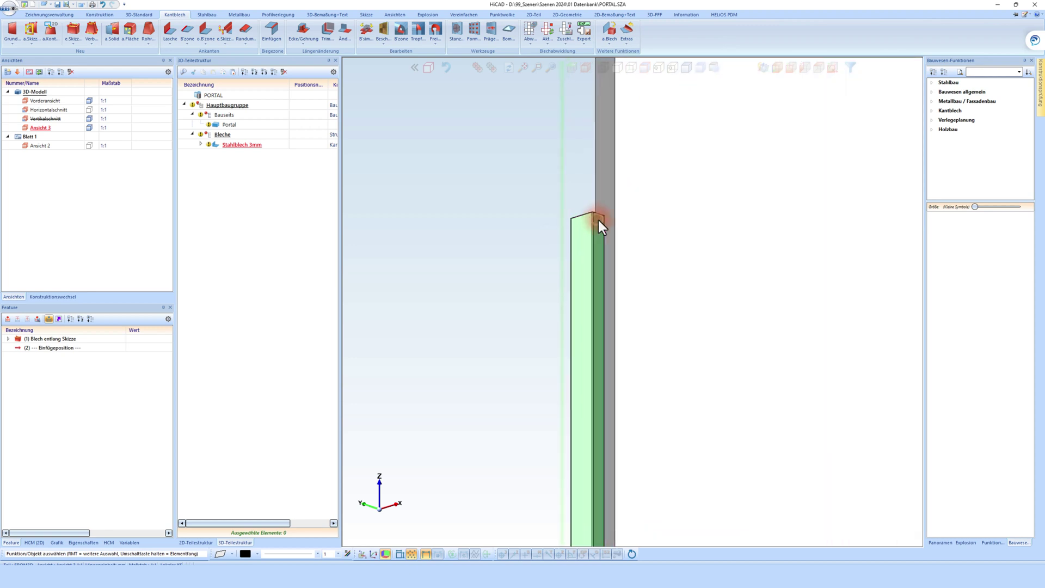
pyautogui.click(345, 33)
pyautogui.scroll(-3, 591, 258)
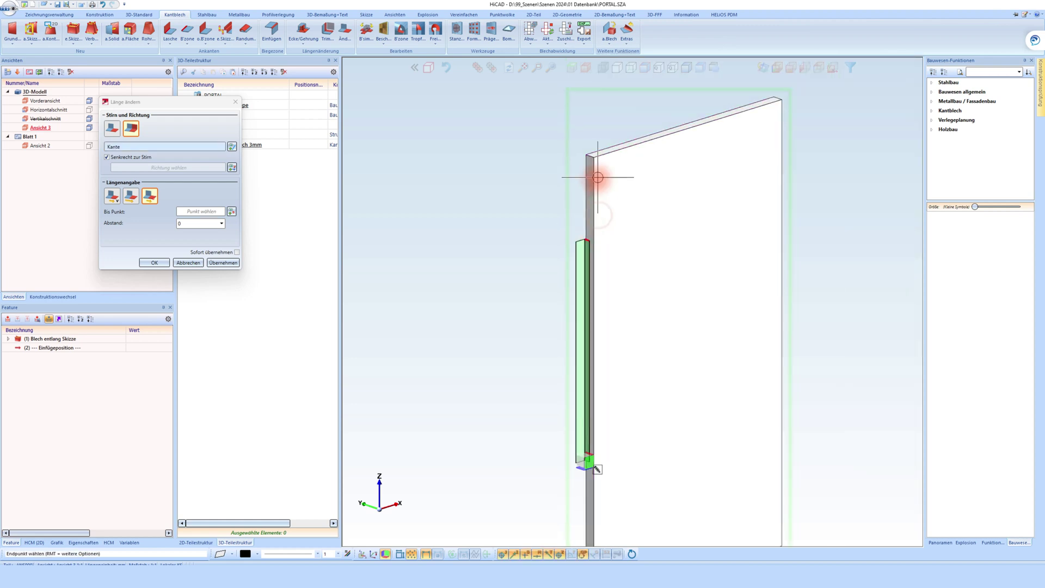
pyautogui.click(599, 174)
pyautogui.click(523, 158)
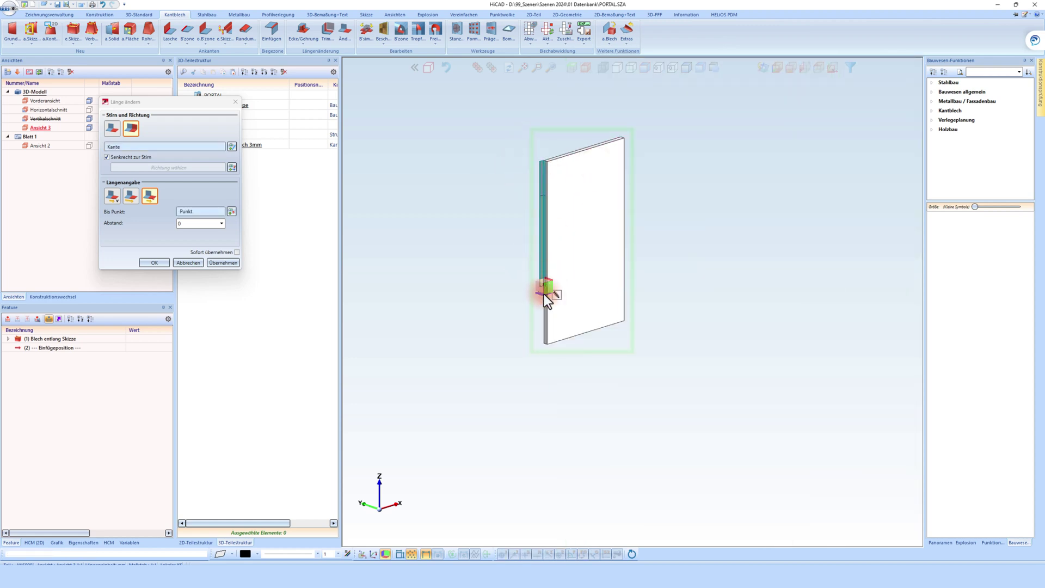
pyautogui.middleClick(541, 292)
# Extend the angle's lower end to the panel's bottom corner with Länge ändern, Bis Punkt
pyautogui.scroll(5, 539, 261)
pyautogui.click(537, 226)
pyautogui.scroll(-3, 545, 272)
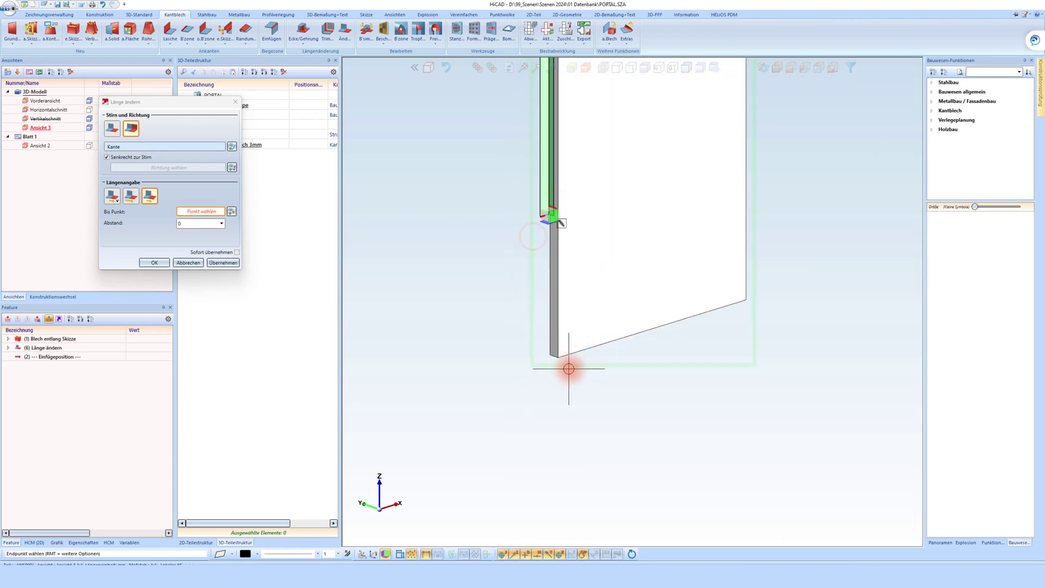
pyautogui.click(556, 353)
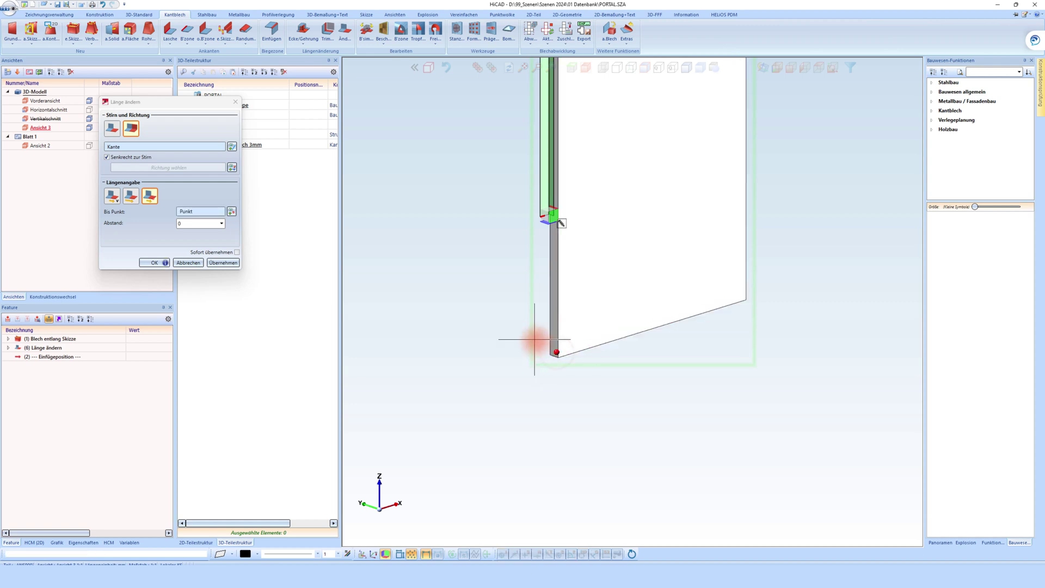
pyautogui.click(231, 211)
pyautogui.click(557, 357)
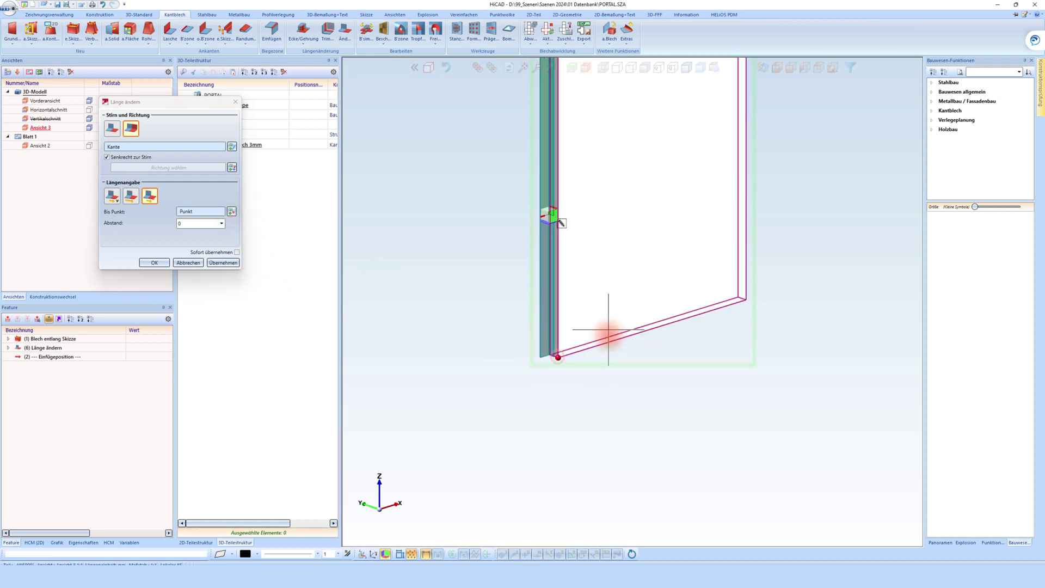
pyautogui.press('Return')
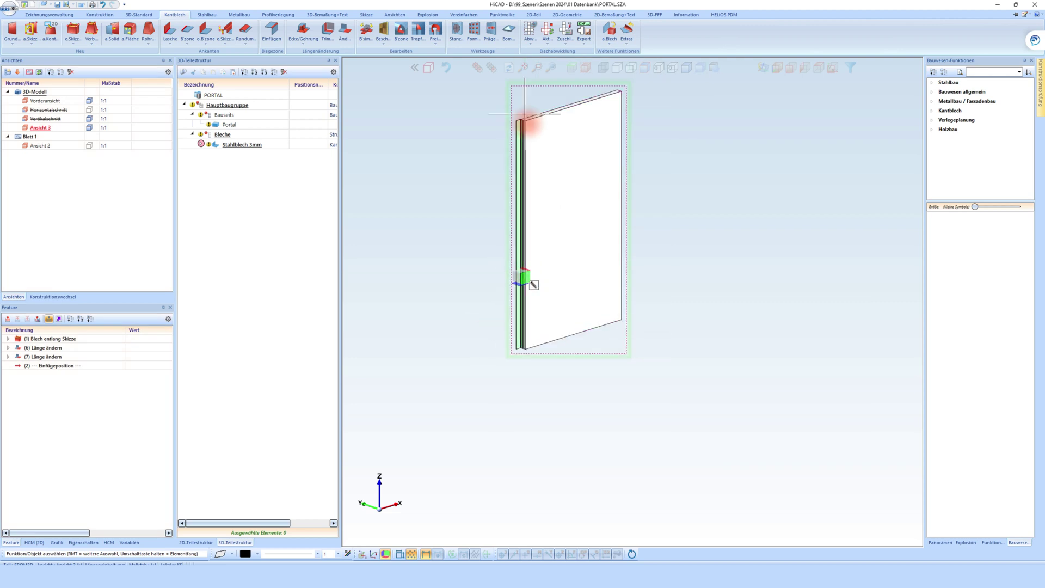
pyautogui.scroll(3, 532, 118)
pyautogui.scroll(2, 490, 169)
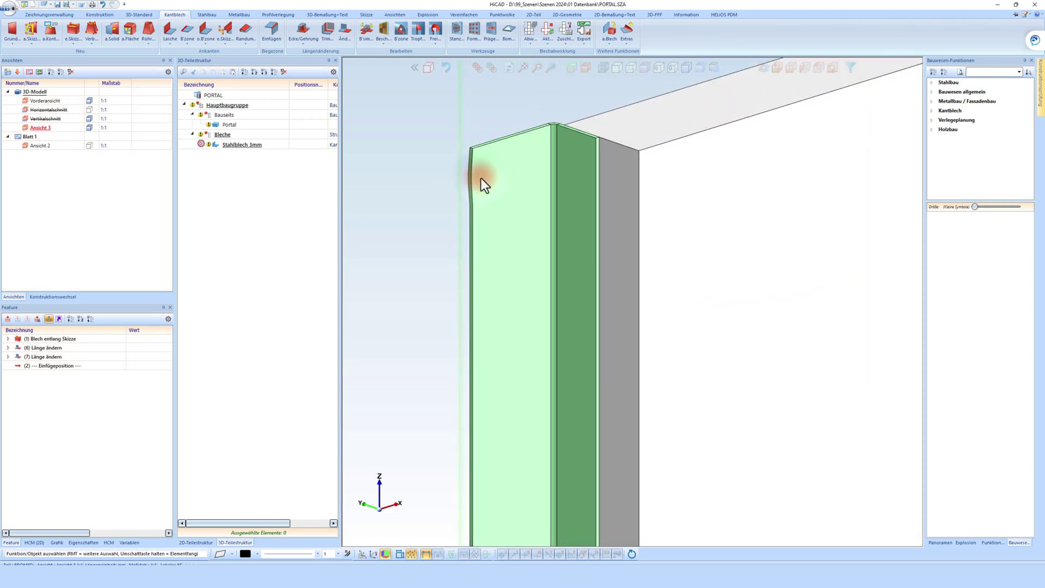
# Add a standard Langloch 12x10 to the flange using a Gleichmässiges Raster pattern
pyautogui.rightClick(481, 178)
pyautogui.click(522, 389)
pyautogui.click(509, 229)
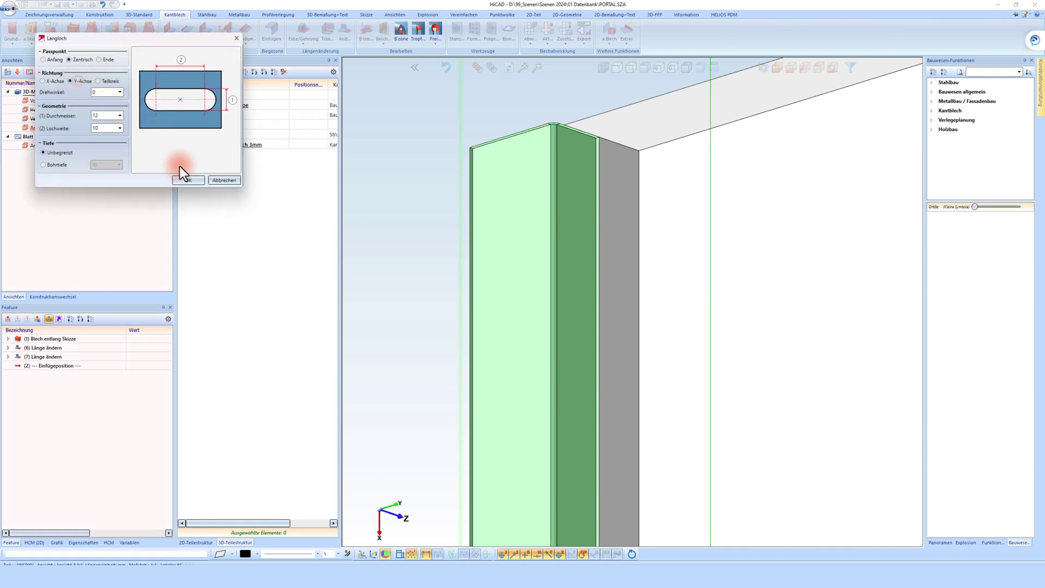
pyautogui.click(192, 182)
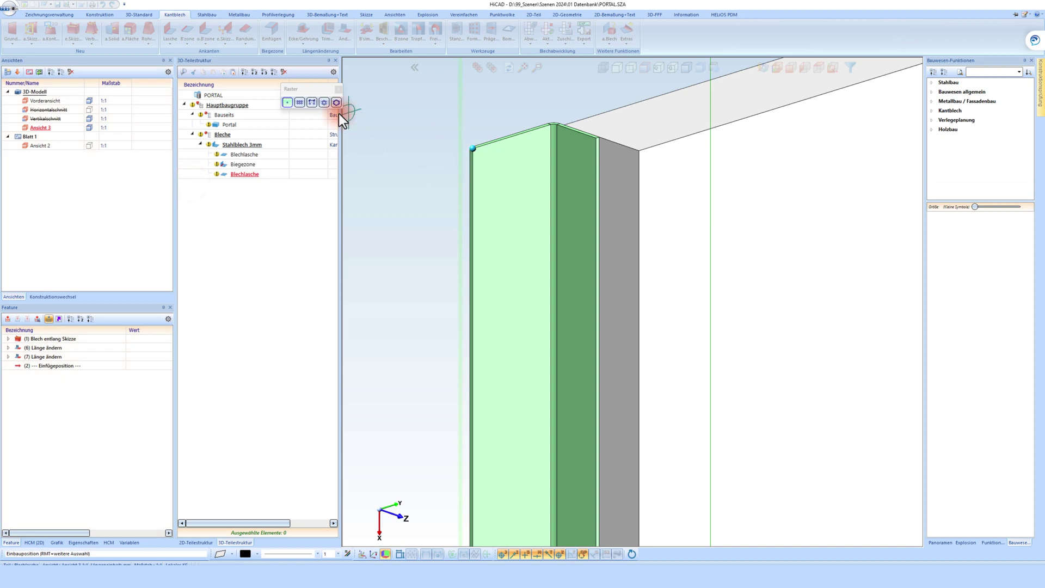
pyautogui.click(312, 103)
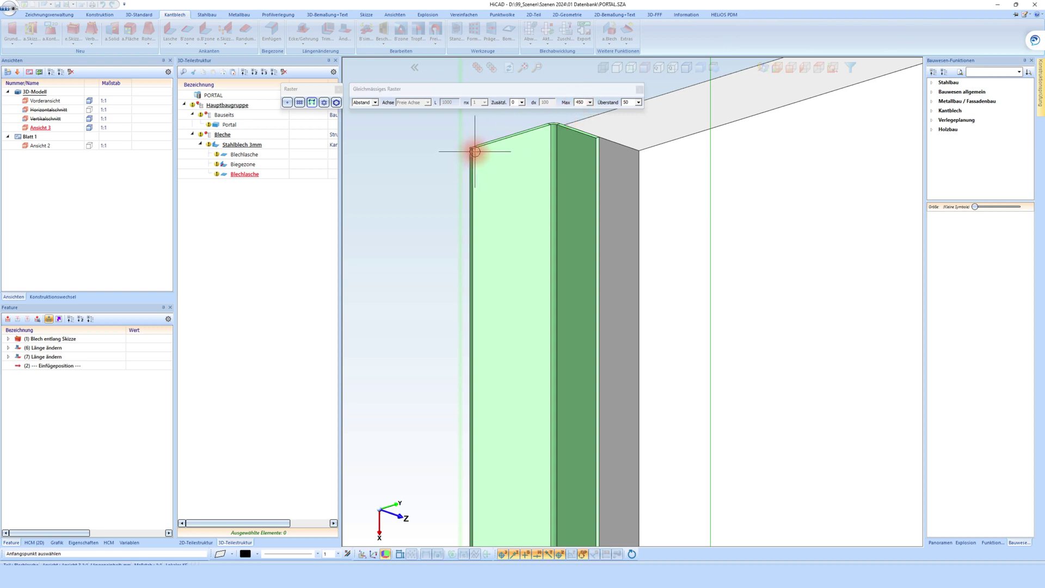
# Run the slot pattern from the flange top to bottom, offset 25 from the end
pyautogui.scroll(-1, 464, 171)
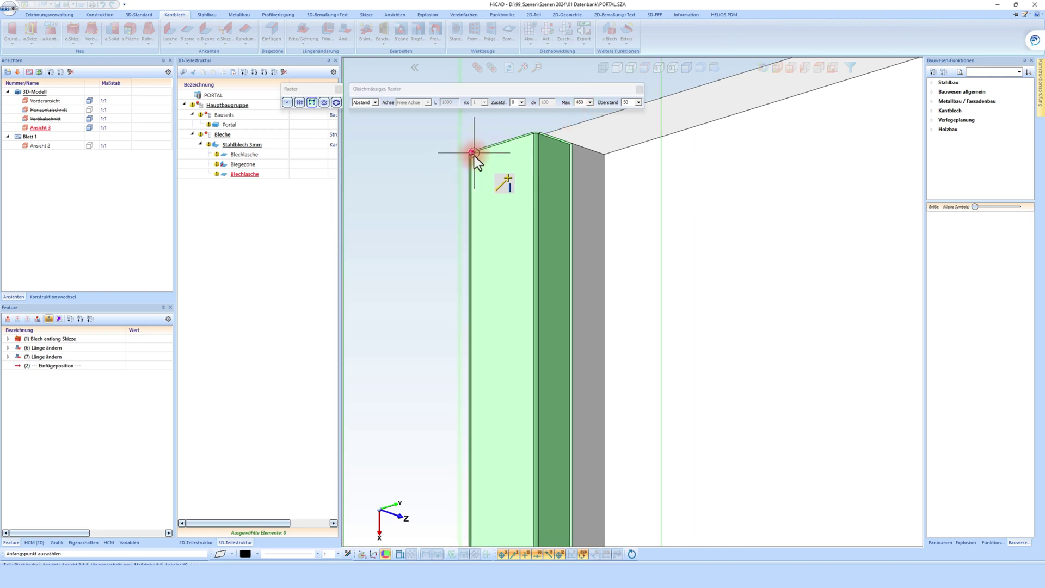
pyautogui.click(474, 153)
pyautogui.scroll(-2, 474, 153)
pyautogui.scroll(-1, 472, 236)
pyautogui.scroll(3, 460, 493)
pyautogui.scroll(-1, 472, 452)
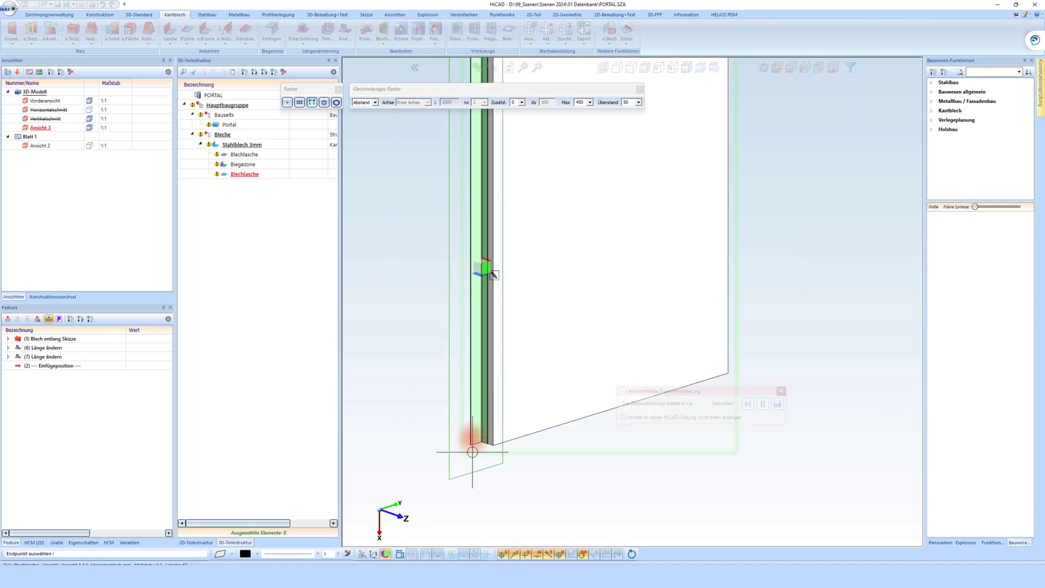
pyautogui.scroll(2, 472, 451)
pyautogui.scroll(1, 467, 401)
pyautogui.click(464, 334)
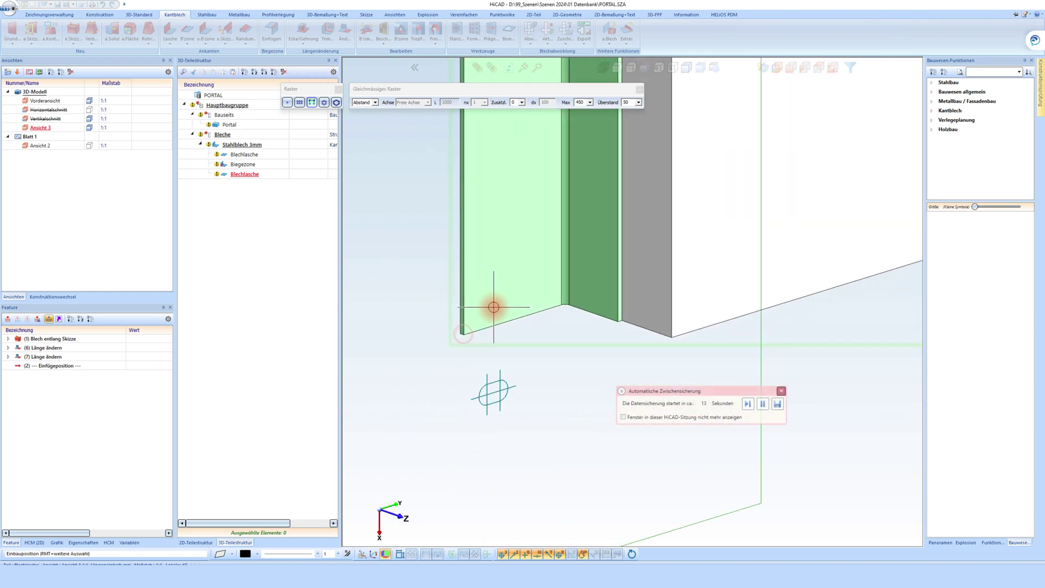
pyautogui.write('R')
pyautogui.press('Return')
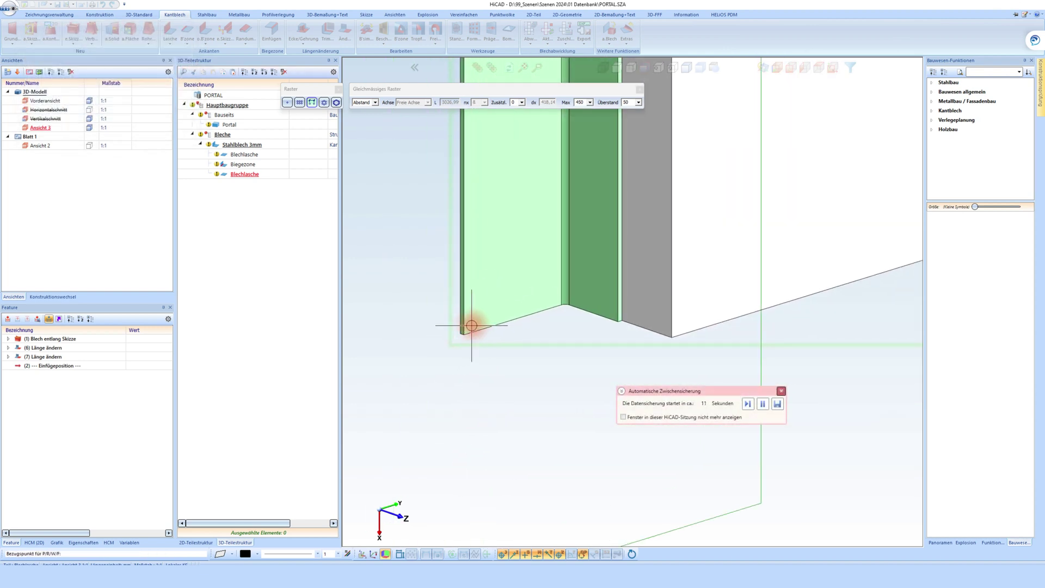
pyautogui.press('r')
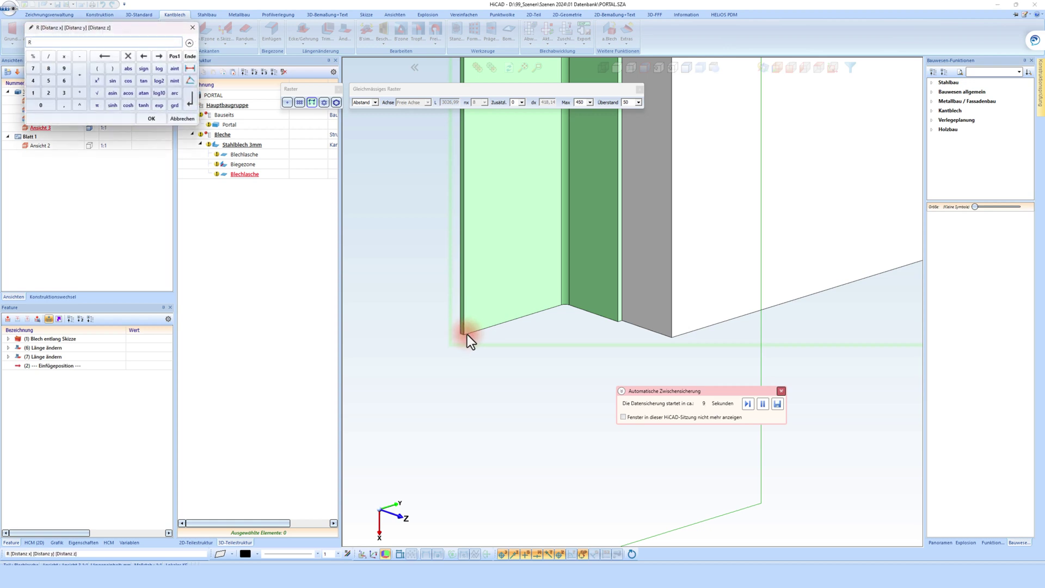
pyautogui.press('Return')
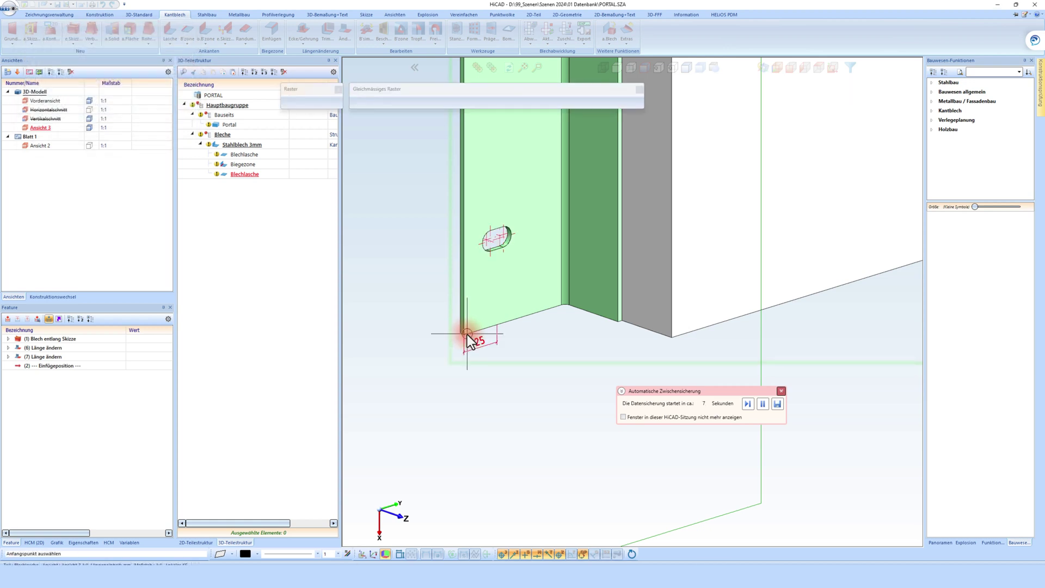
pyautogui.scroll(-5, 554, 344)
pyautogui.press('Escape')
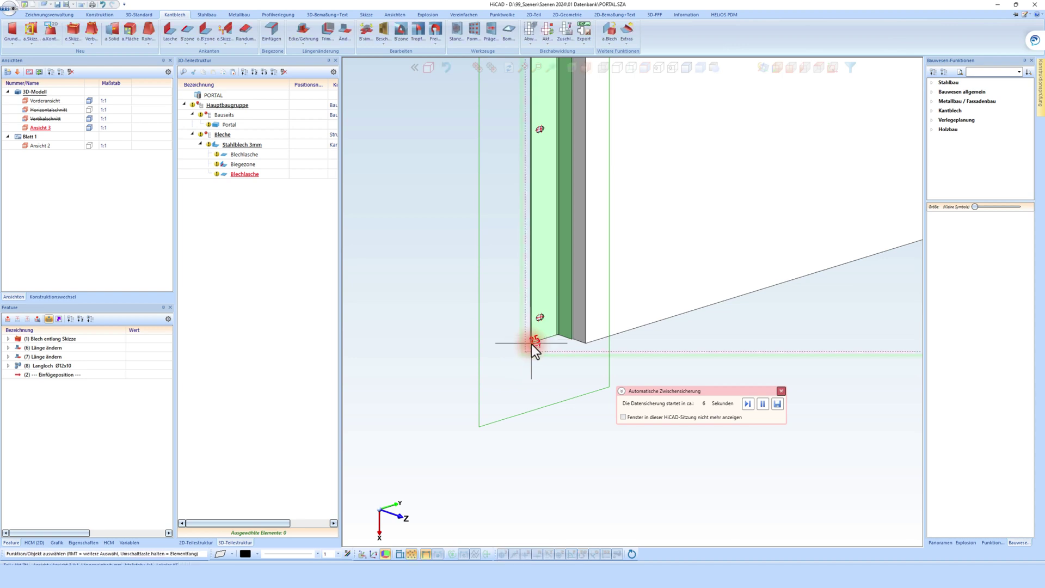
# Start an Ø8 through-hole on the steel angle's flange, setting its drilling plane
pyautogui.scroll(-3, 535, 341)
pyautogui.scroll(-2, 538, 265)
pyautogui.scroll(3, 532, 142)
pyautogui.scroll(2, 525, 152)
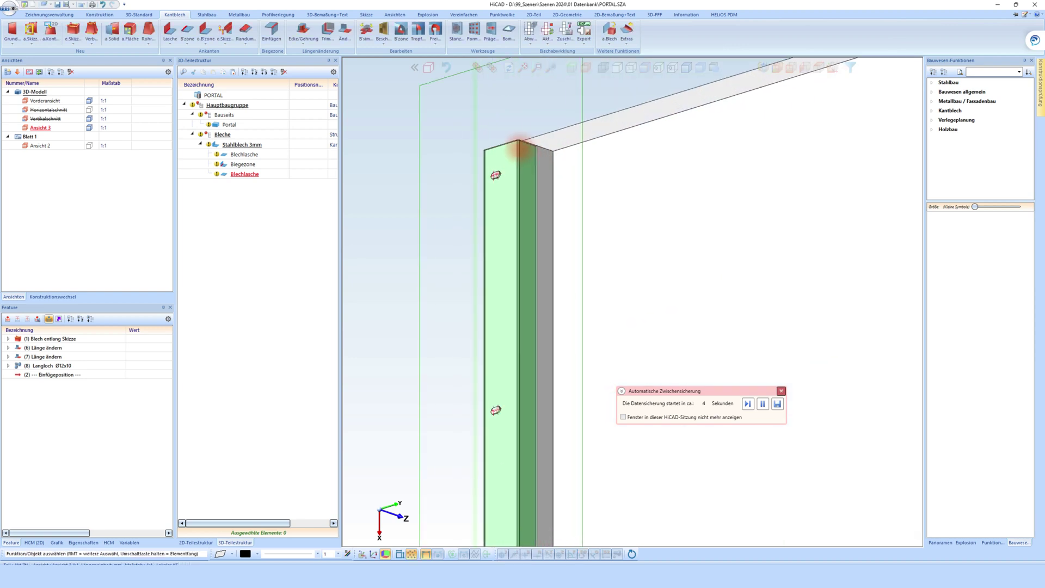
pyautogui.scroll(2, 528, 147)
pyautogui.rightClick(528, 148)
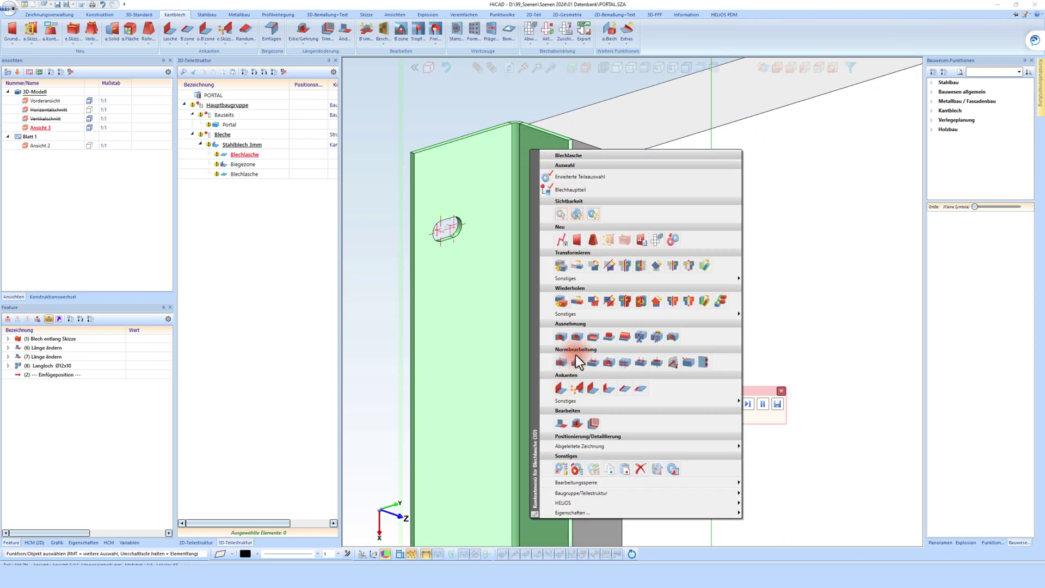
pyautogui.click(576, 354)
pyautogui.click(536, 182)
pyautogui.click(417, 133)
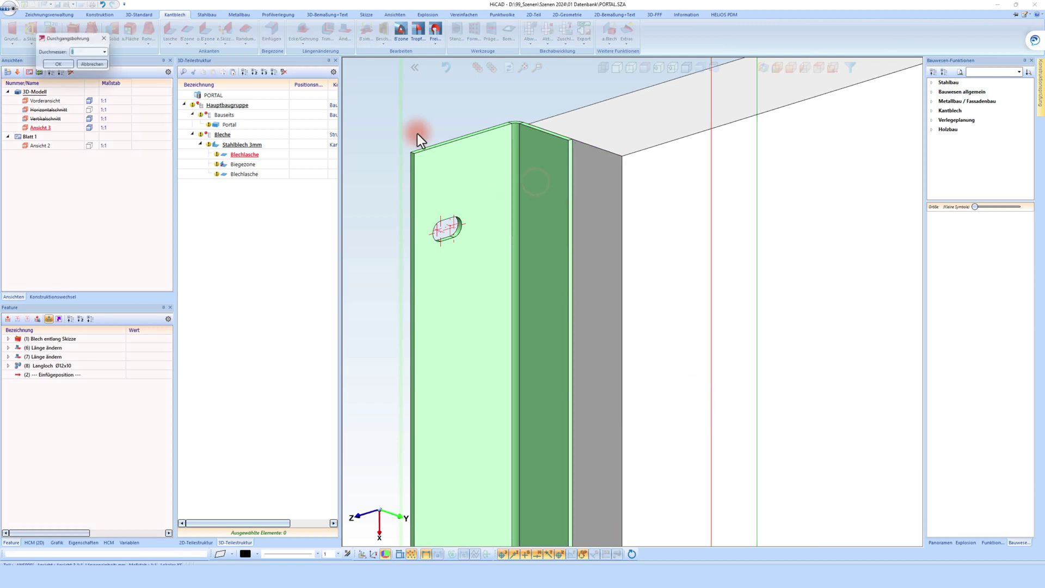
pyautogui.click(61, 66)
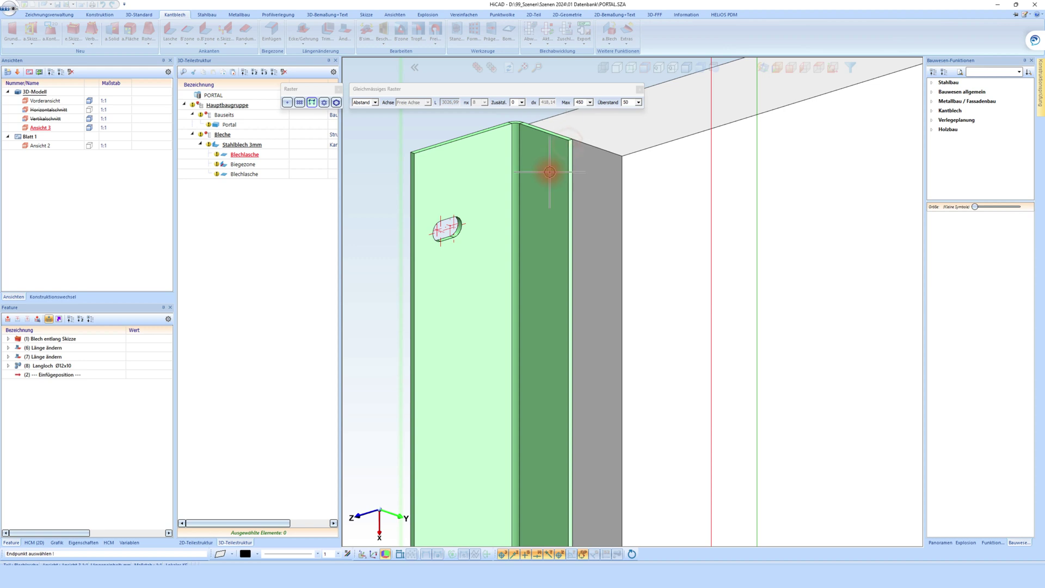
# Place the Ø8 hole 25 mm from the lower flange corner (R 0 -25)
pyautogui.scroll(-3, 550, 172)
pyautogui.scroll(3, 520, 316)
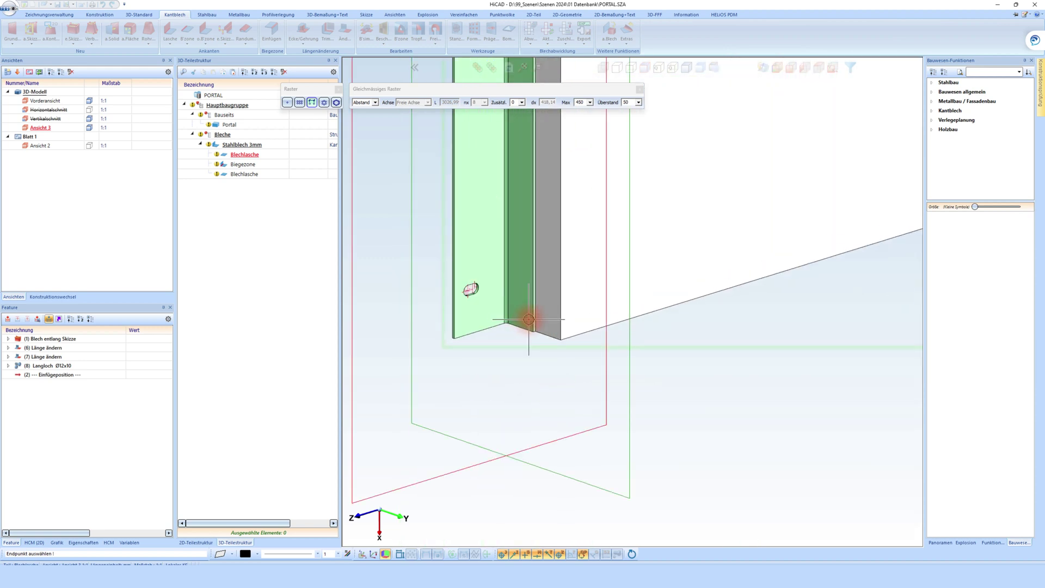
pyautogui.scroll(2, 529, 320)
pyautogui.click(547, 362)
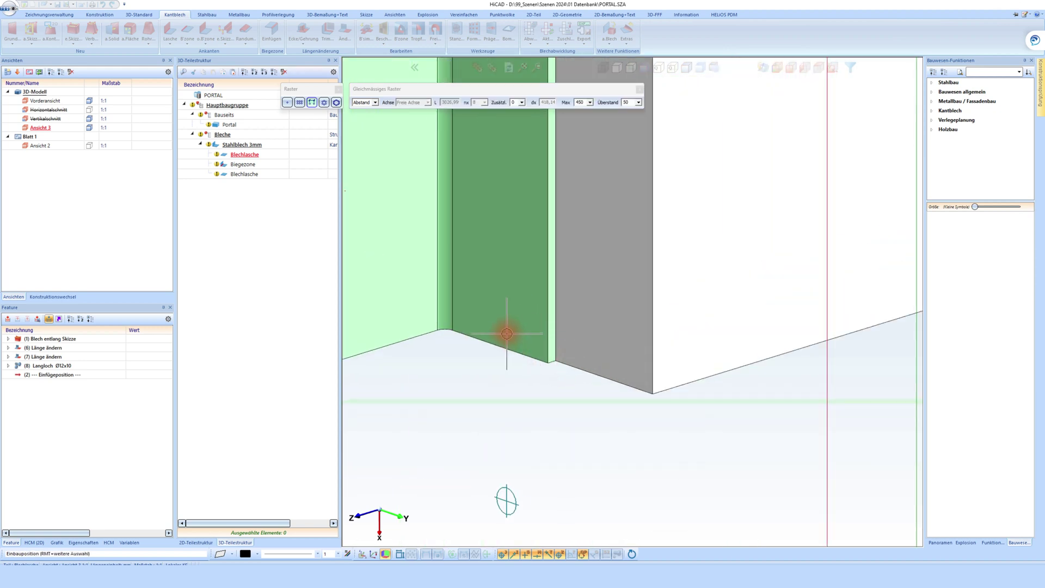
pyautogui.write('R')
pyautogui.press('Return')
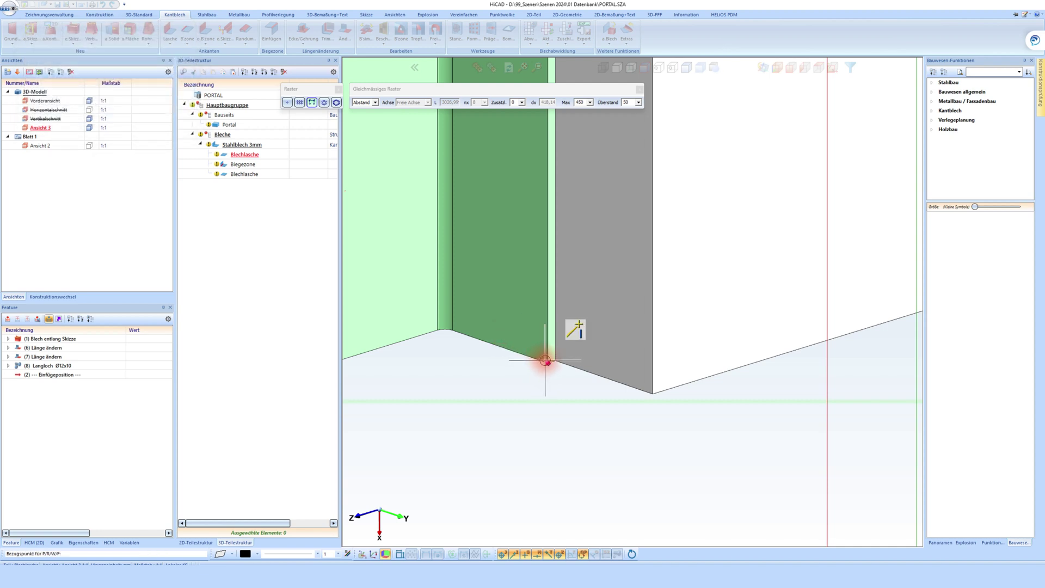
pyautogui.press('r')
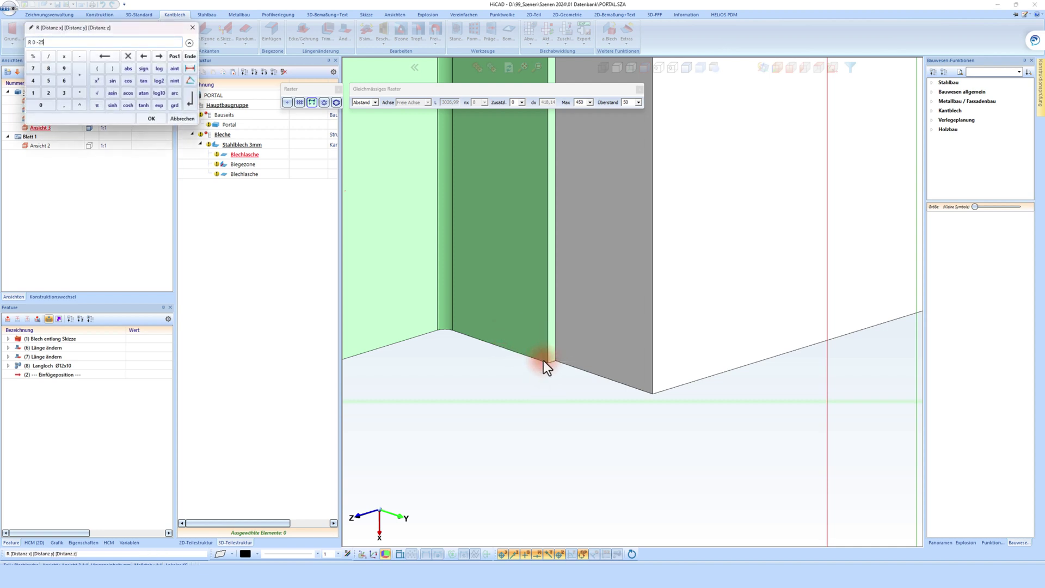
pyautogui.press('Return')
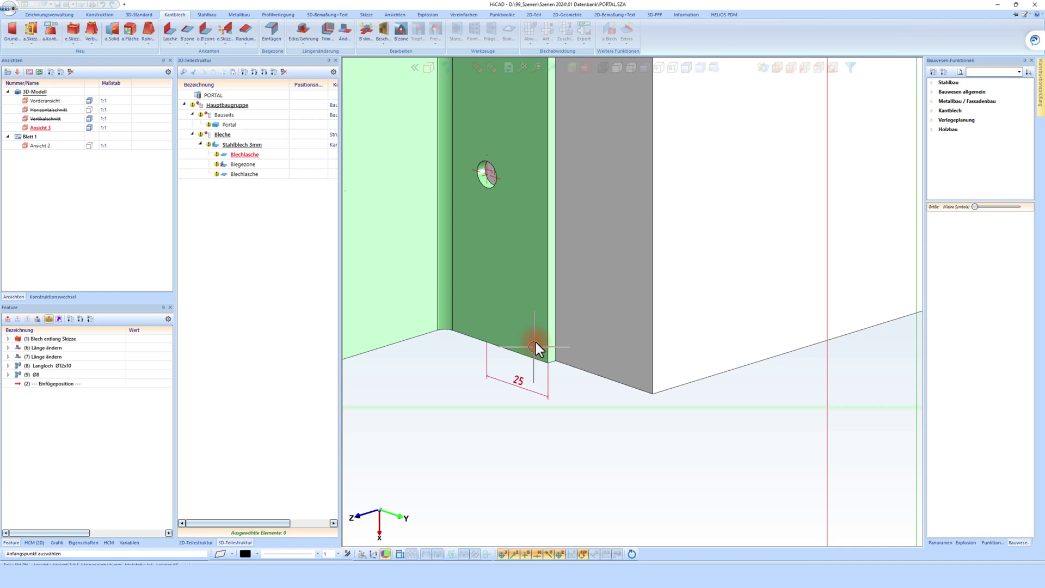
pyautogui.moveTo(536, 348); pyautogui.dragTo(483, 194, button='middle')
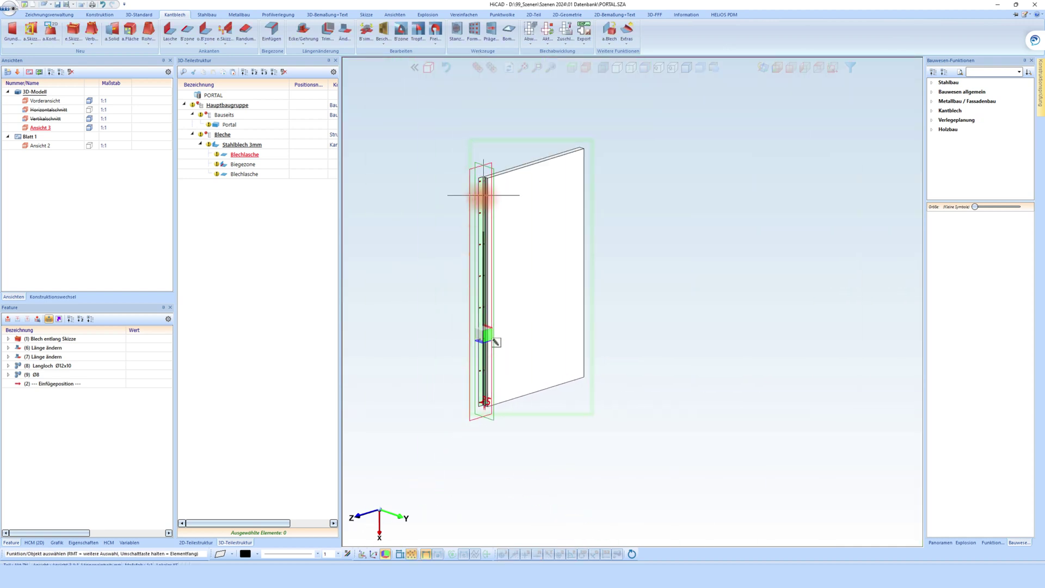
# Delete the current working plane and orbit onto the sheet's top
pyautogui.scroll(3, 483, 194)
pyautogui.scroll(3, 479, 158)
pyautogui.rightClick(479, 154)
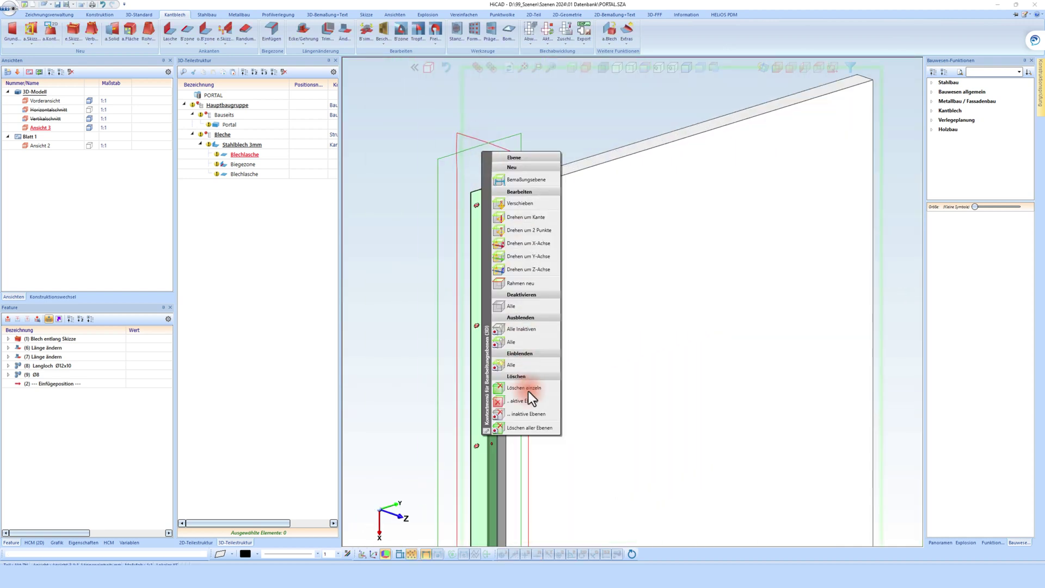
pyautogui.click(528, 392)
pyautogui.moveTo(526, 430); pyautogui.dragTo(524, 427, button='middle')
pyautogui.scroll(3, 490, 218)
# Align the view to the steel angle and define a working plane at its top corner
pyautogui.click(471, 209)
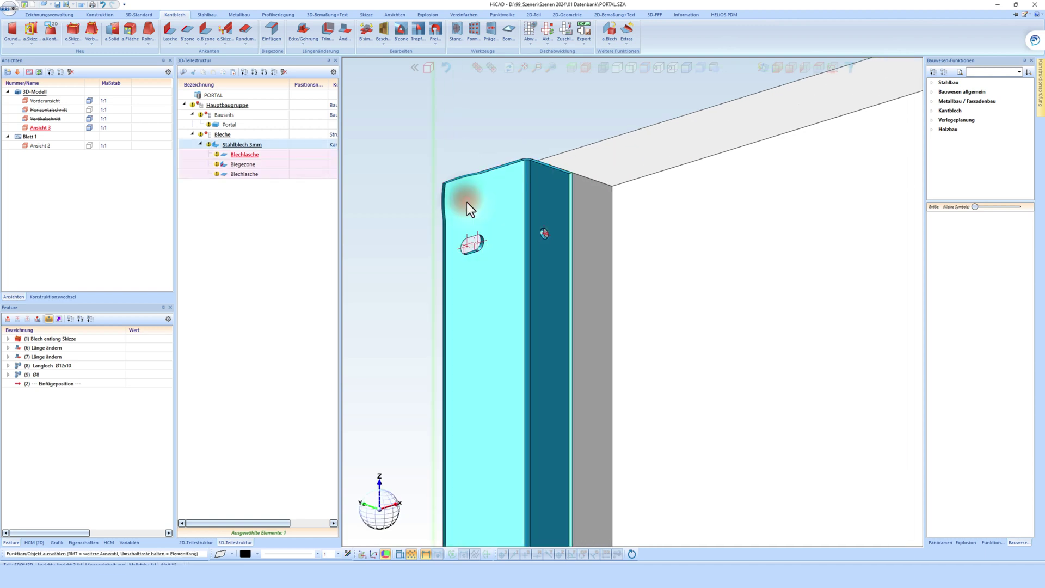
pyautogui.rightClick(467, 203)
pyautogui.moveTo(541, 560)
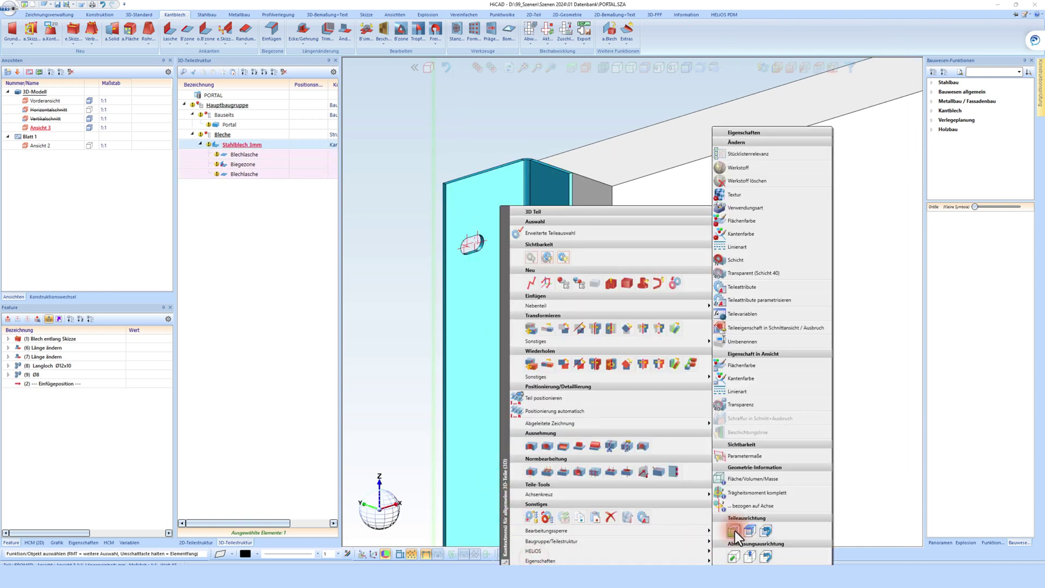
pyautogui.click(734, 529)
pyautogui.click(461, 206)
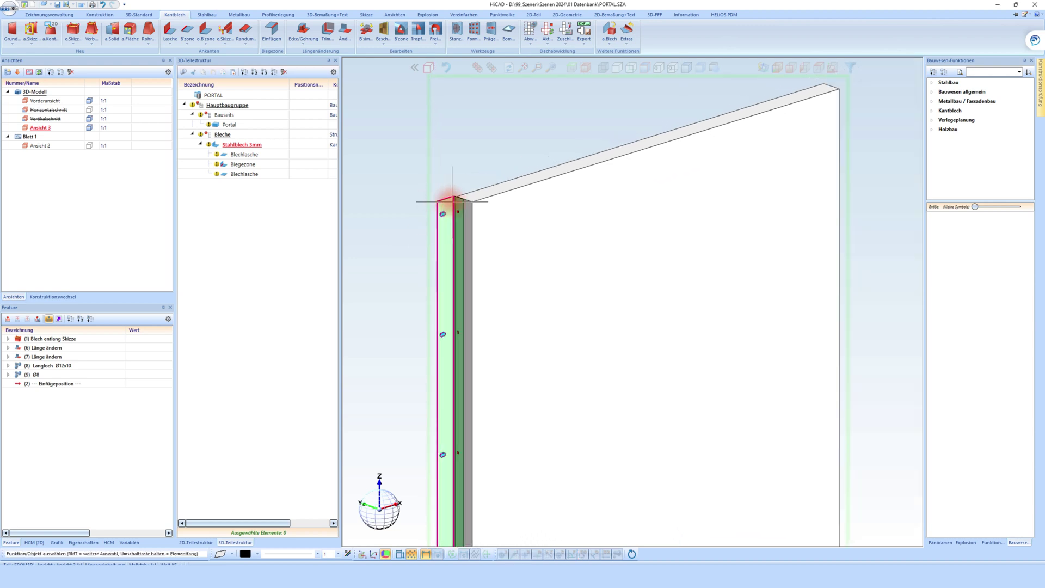
pyautogui.click(571, 68)
pyautogui.scroll(3, 467, 210)
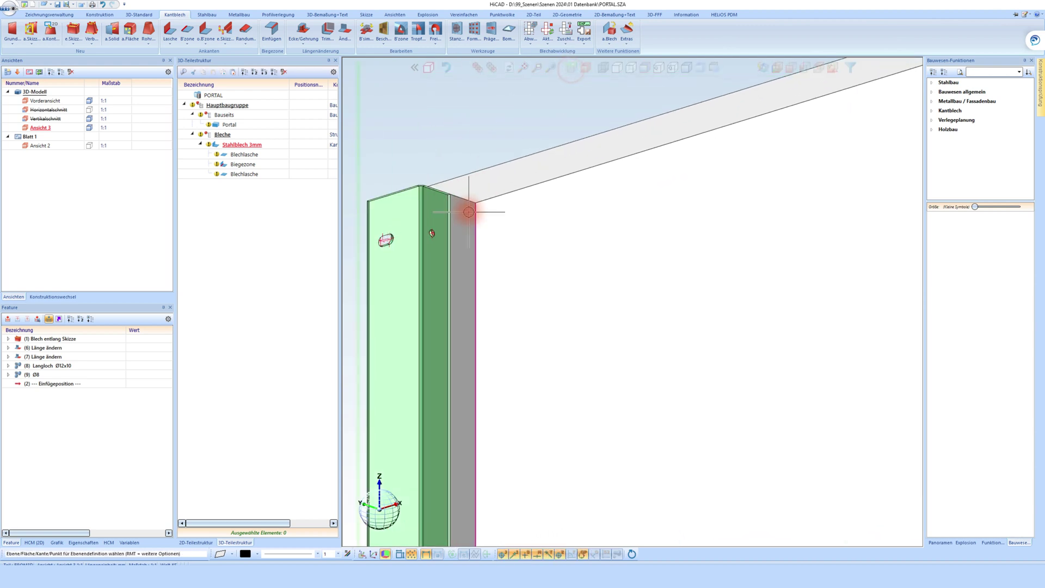
pyautogui.click(464, 212)
pyautogui.scroll(-3, 441, 233)
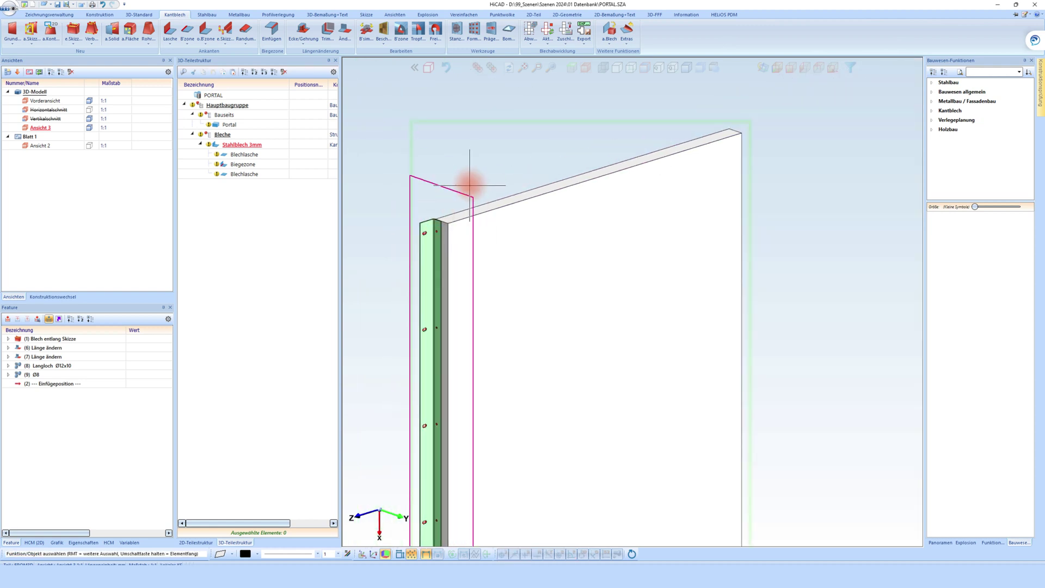
pyautogui.click(501, 197)
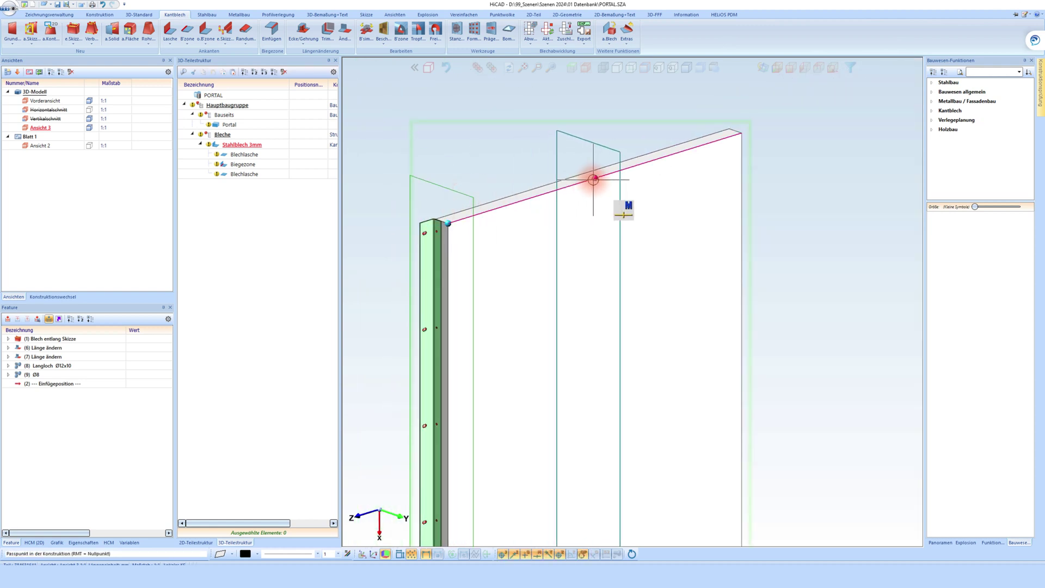
# Mirror the steel angle across the YZ plane as a single copy at the panel's opposite edge
pyautogui.click(426, 224)
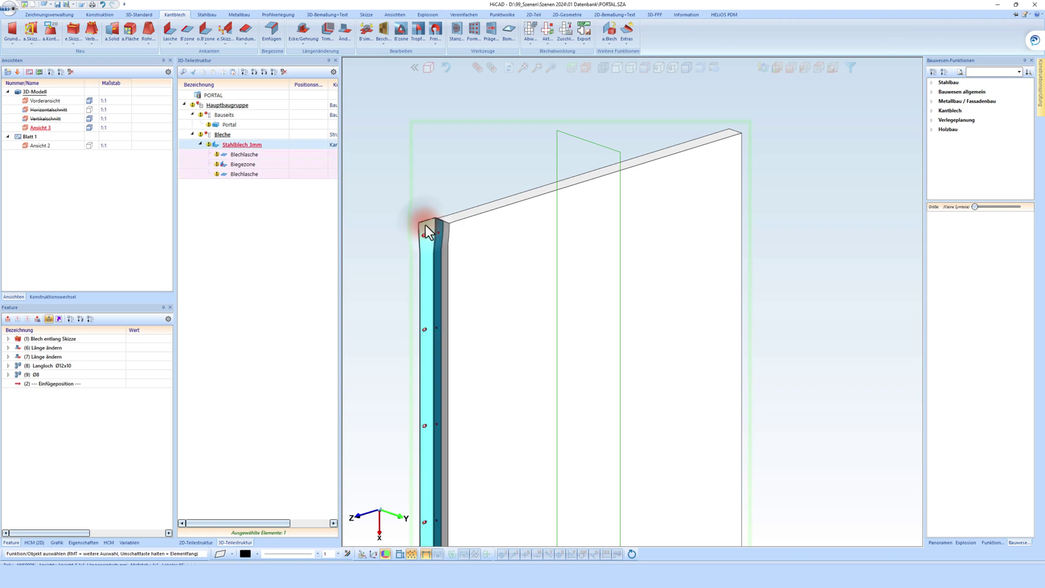
pyautogui.rightClick(426, 225)
pyautogui.moveTo(462, 376)
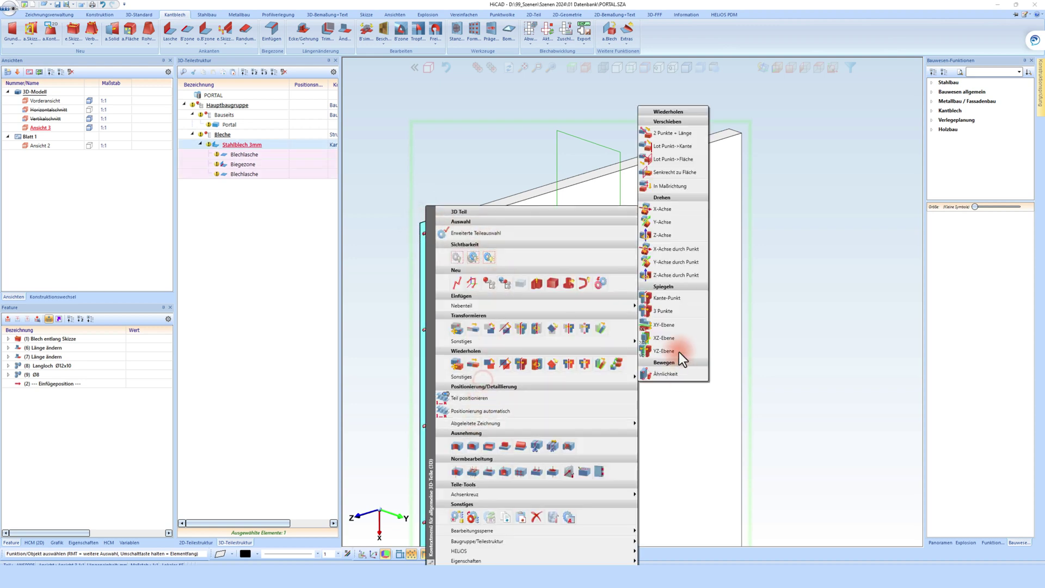
pyautogui.click(661, 325)
pyautogui.click(762, 298)
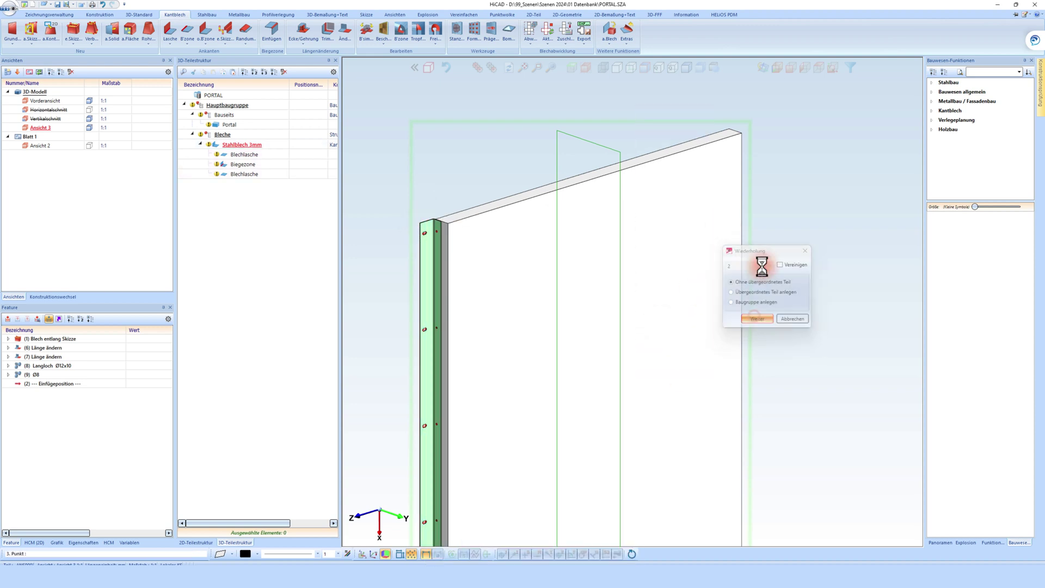
pyautogui.click(755, 316)
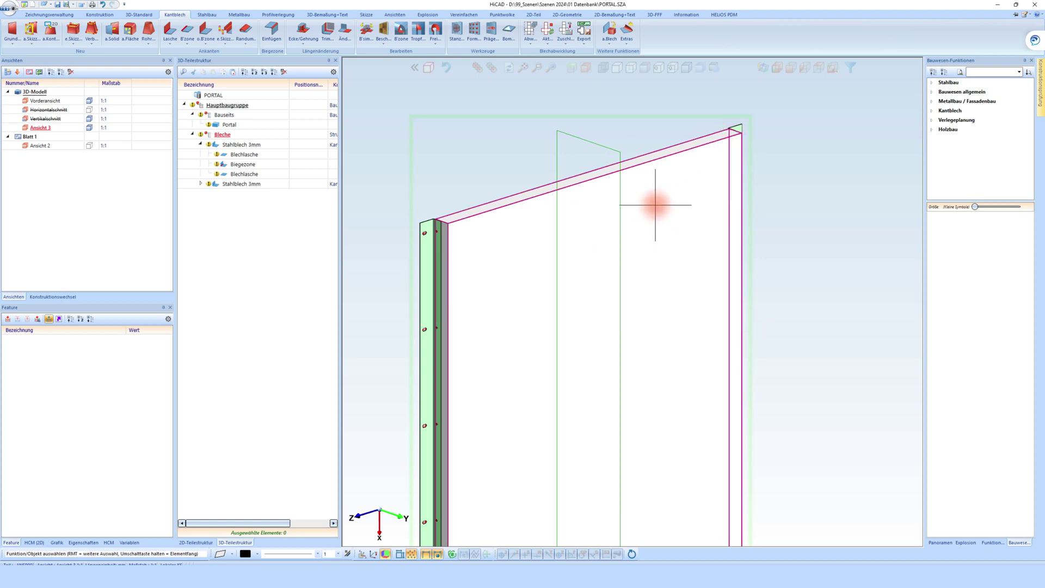
pyautogui.scroll(-3, 656, 185)
# Activate Horizontalschnitt, zoom into it and change its display
pyautogui.doubleClick(49, 118)
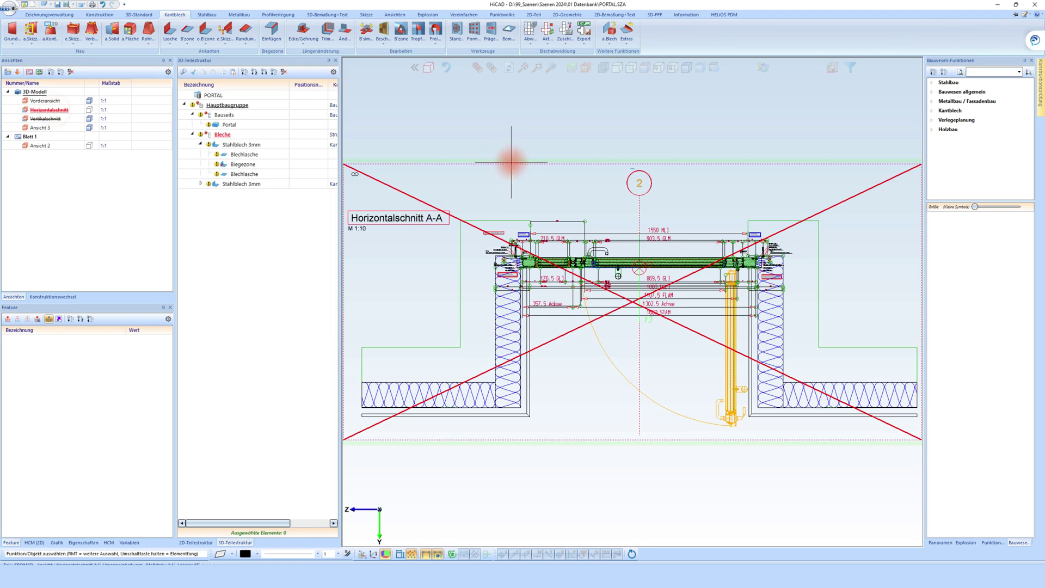
pyautogui.rightClick(614, 212)
pyautogui.click(598, 238)
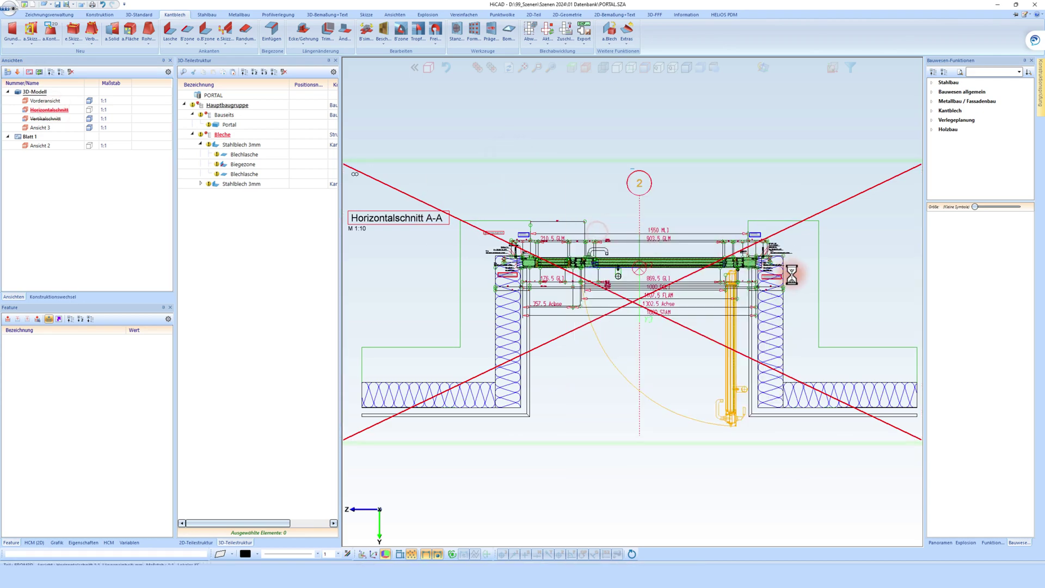
pyautogui.scroll(2, 576, 217)
pyautogui.scroll(2, 576, 218)
pyautogui.scroll(2, 575, 218)
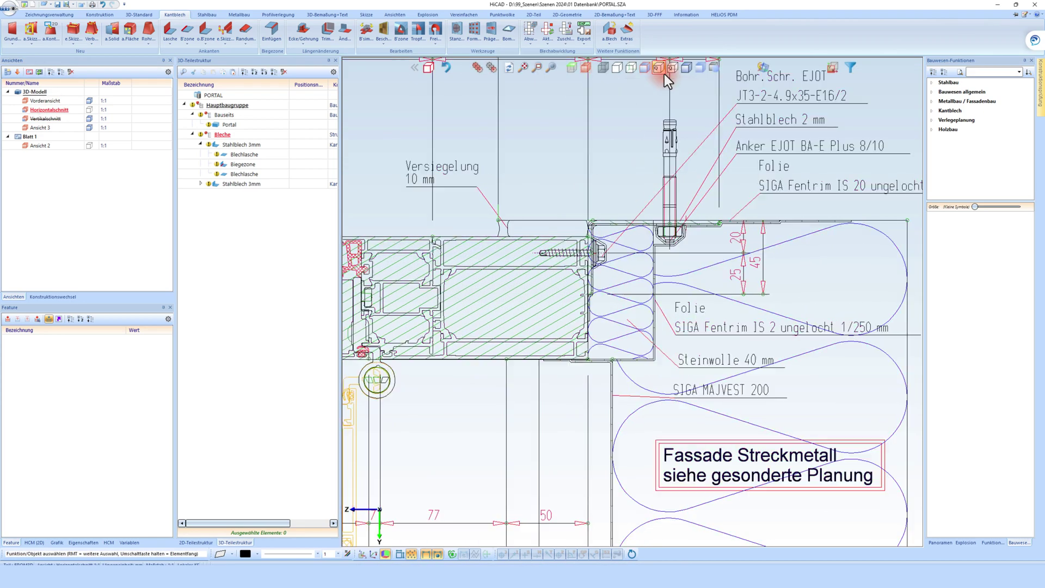
pyautogui.click(682, 68)
pyautogui.click(544, 279)
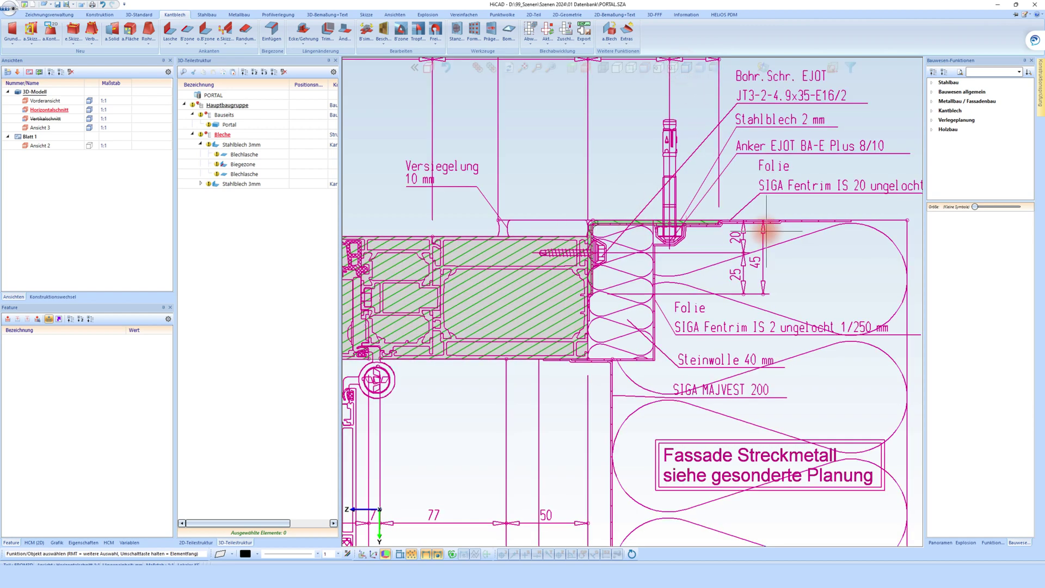
pyautogui.scroll(-3, 639, 242)
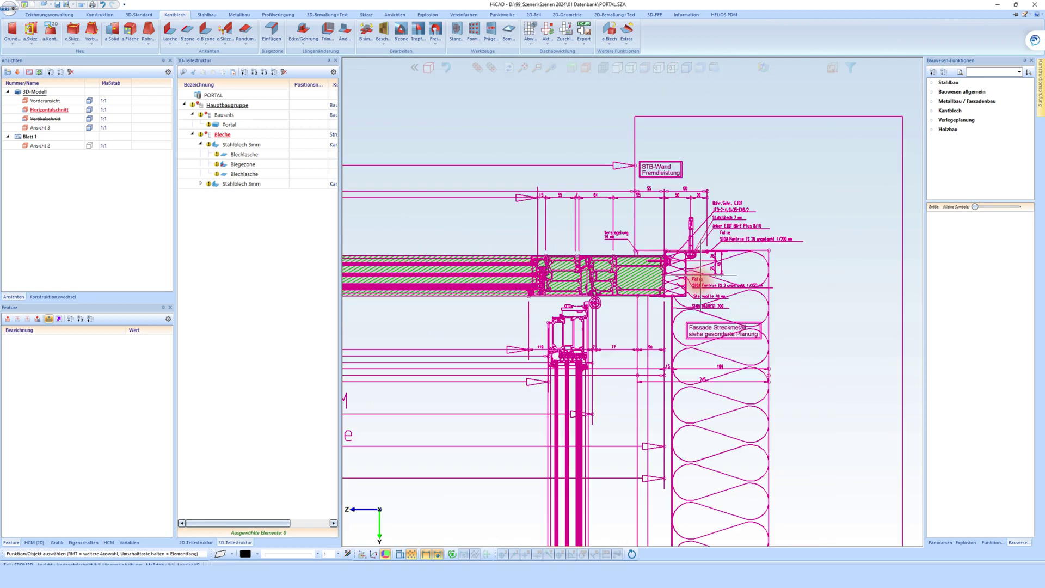
pyautogui.scroll(-3, 638, 242)
pyautogui.scroll(-3, 638, 242)
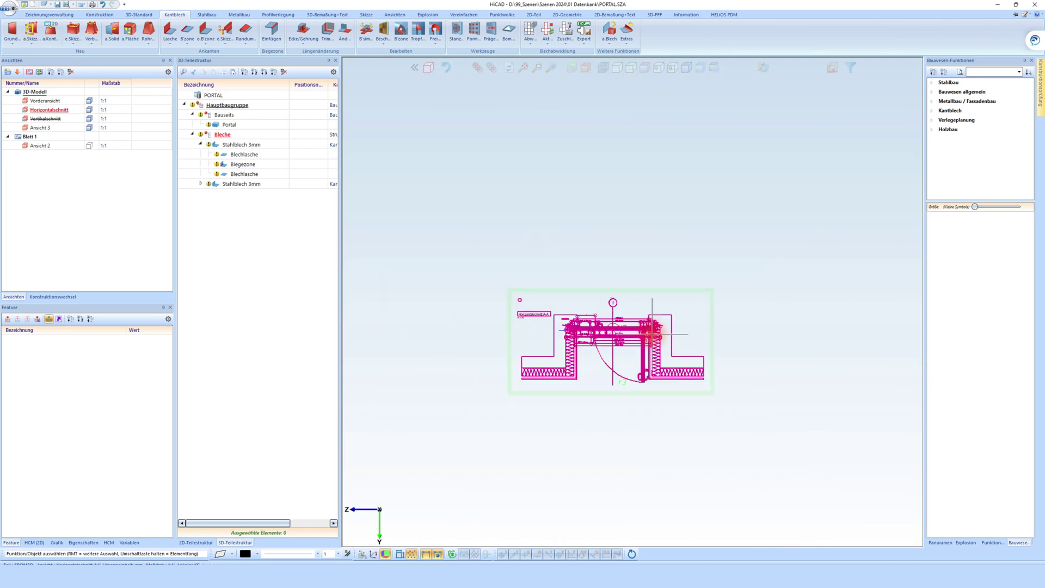
# Activate vertical section 1-1 and zoom into its top detail with the 55, 15, 95 dimensions
pyautogui.doubleClick(56, 120)
pyautogui.scroll(-2, 577, 145)
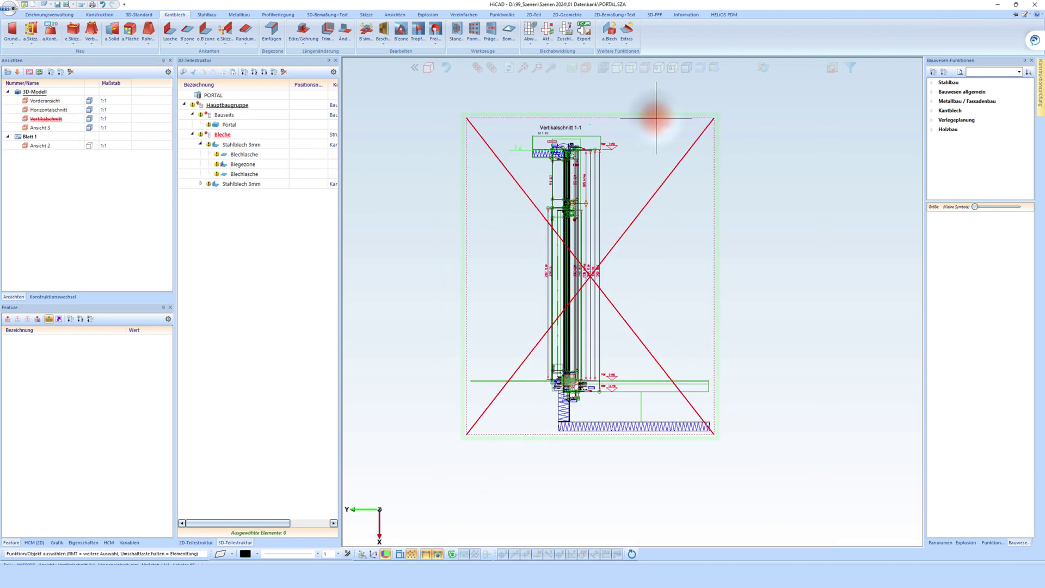
pyautogui.rightClick(681, 124)
pyautogui.click(710, 180)
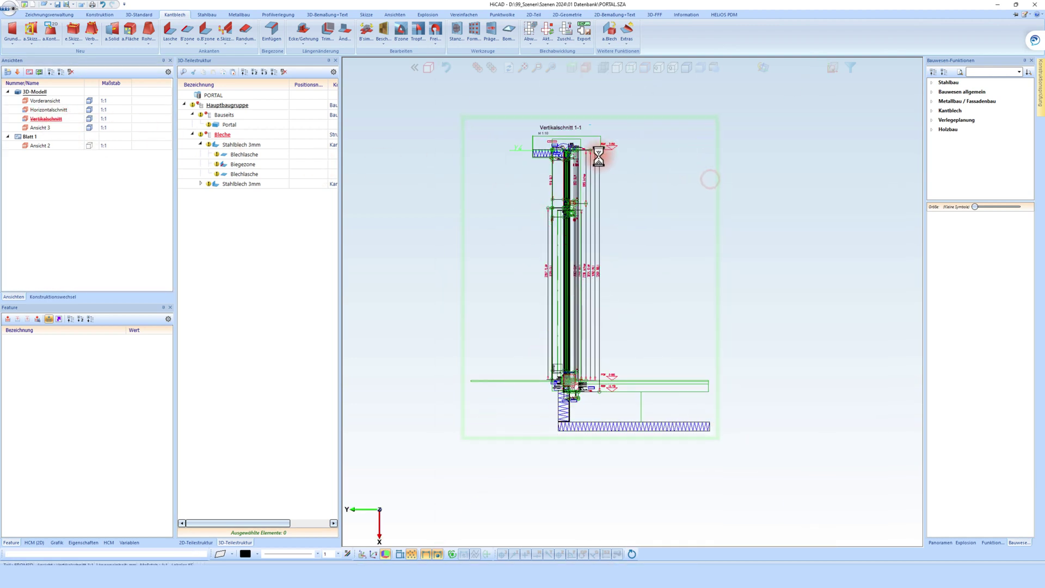
pyautogui.scroll(5, 561, 150)
pyautogui.scroll(3, 561, 150)
pyautogui.scroll(3, 544, 136)
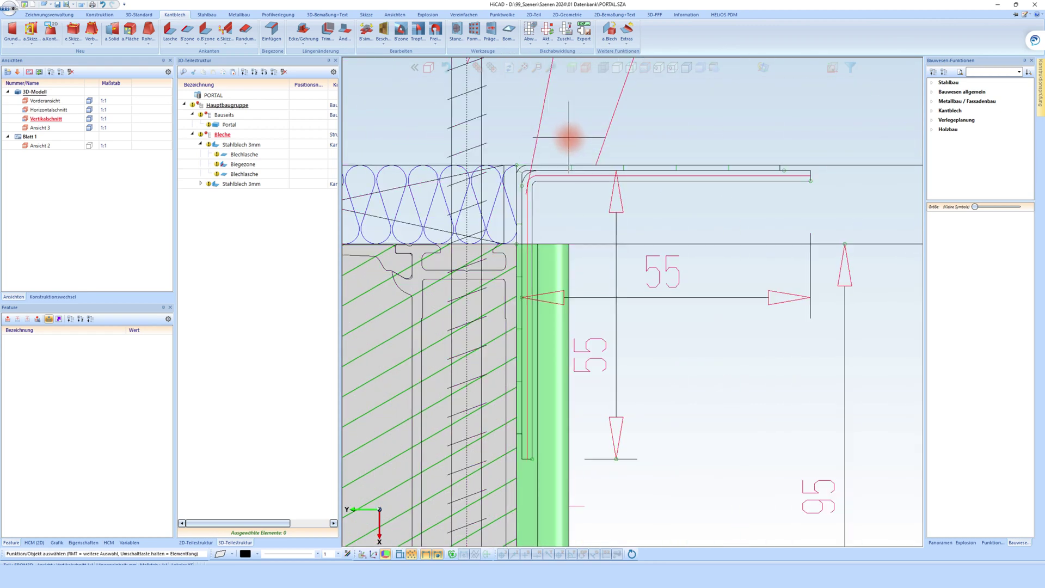
pyautogui.moveTo(523, 67)
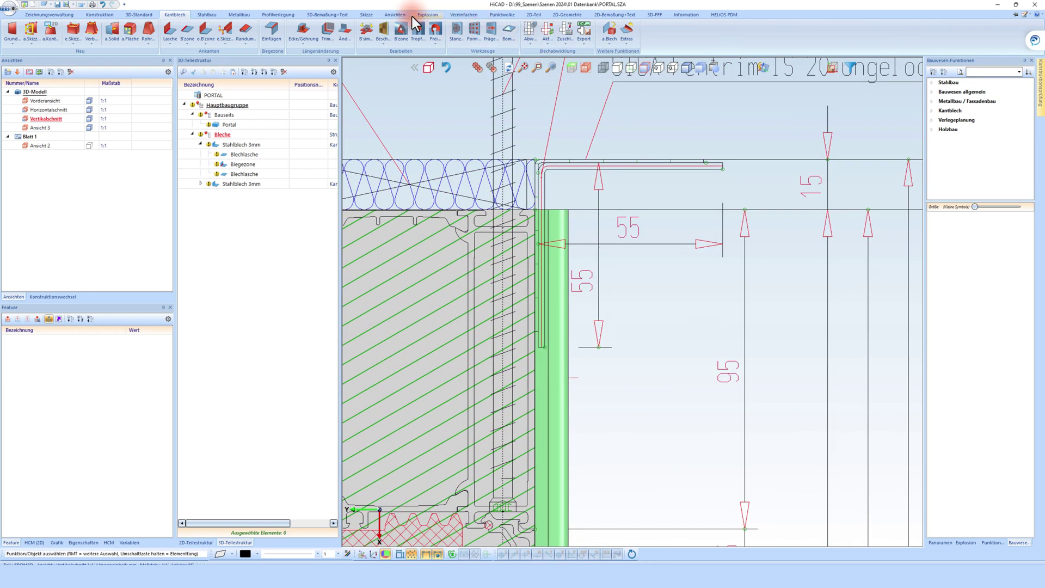
# Sketch a polyline in the section plane tracing the top angle, with a 58 mm horizontal leg
pyautogui.click(366, 15)
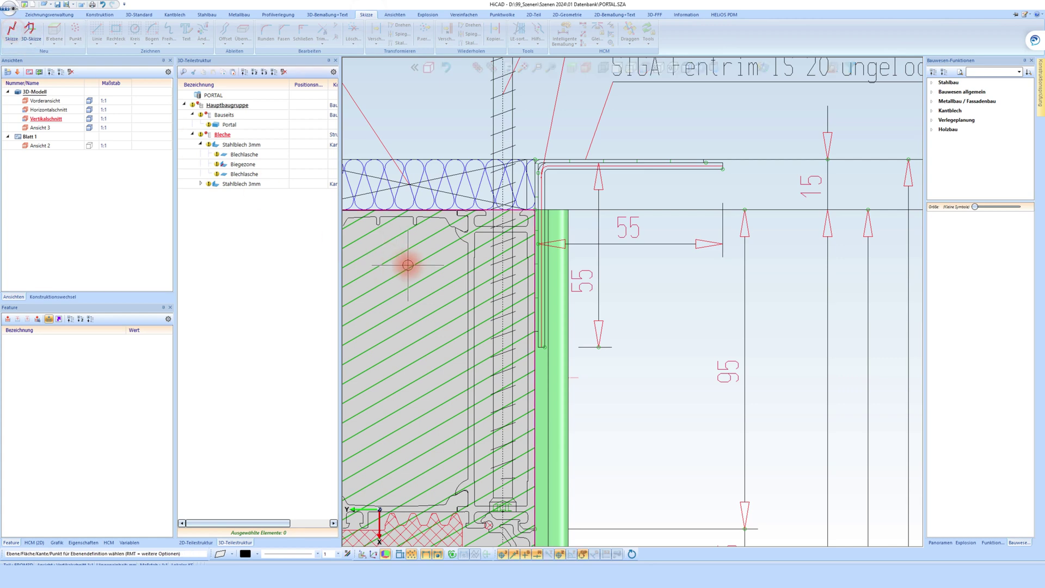
pyautogui.click(421, 203)
pyautogui.click(97, 29)
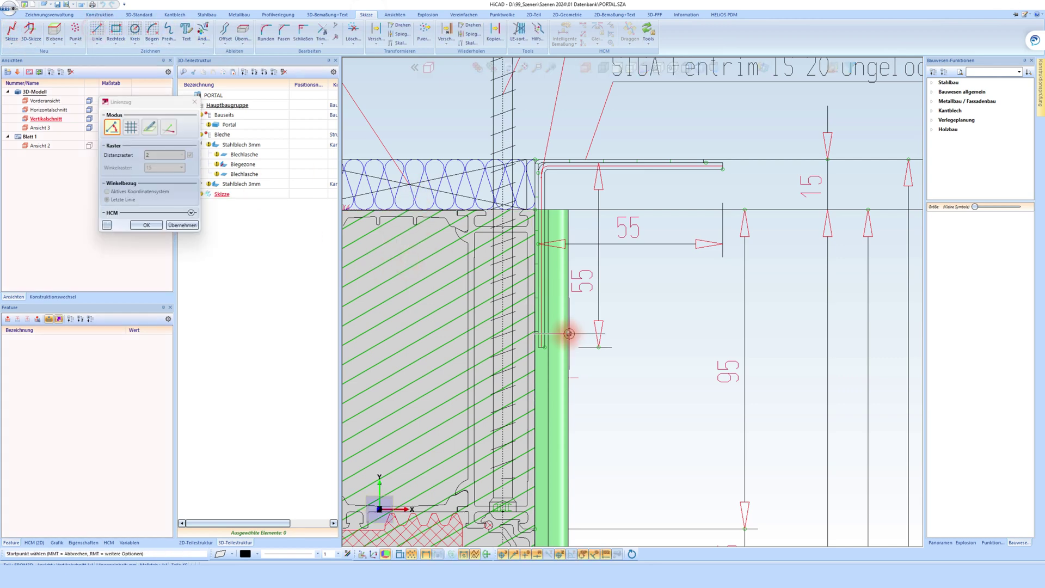
pyautogui.scroll(4, 550, 338)
pyautogui.click(531, 397)
pyautogui.scroll(-3, 545, 327)
pyautogui.scroll(3, 539, 161)
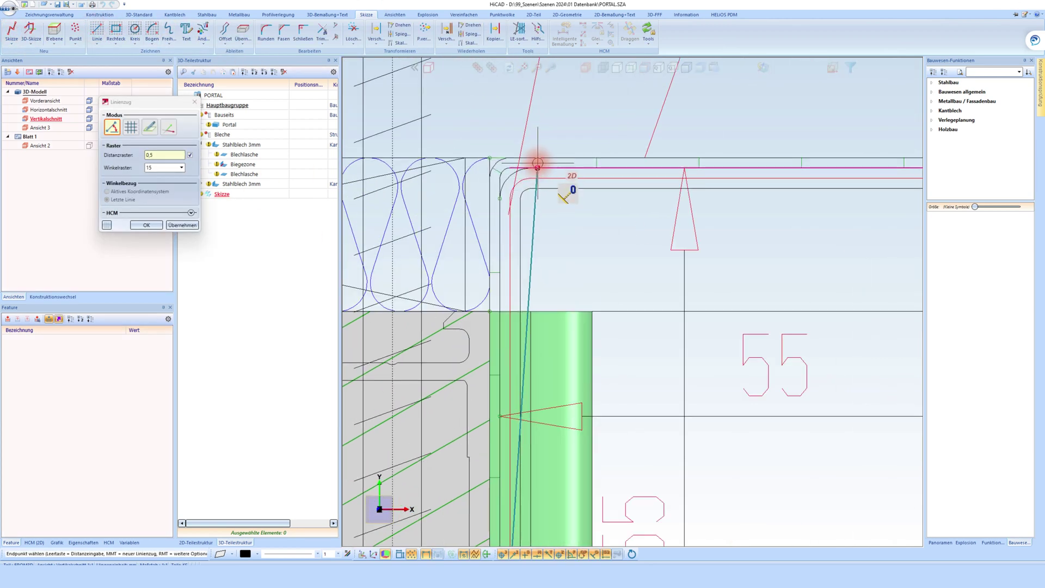
pyautogui.click(504, 187)
pyautogui.scroll(-2, 504, 187)
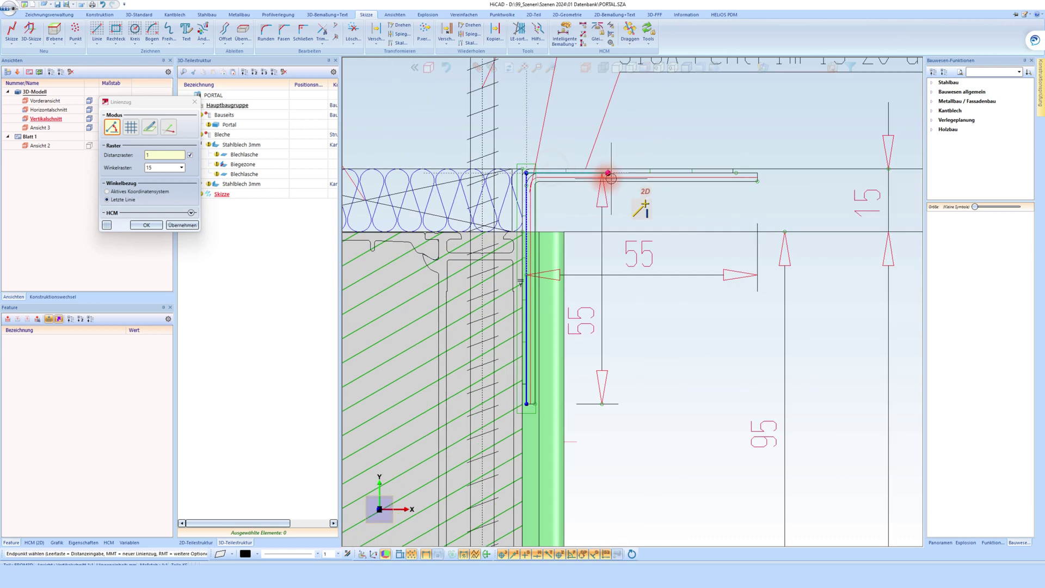
pyautogui.click(759, 174)
pyautogui.middleClick(794, 185)
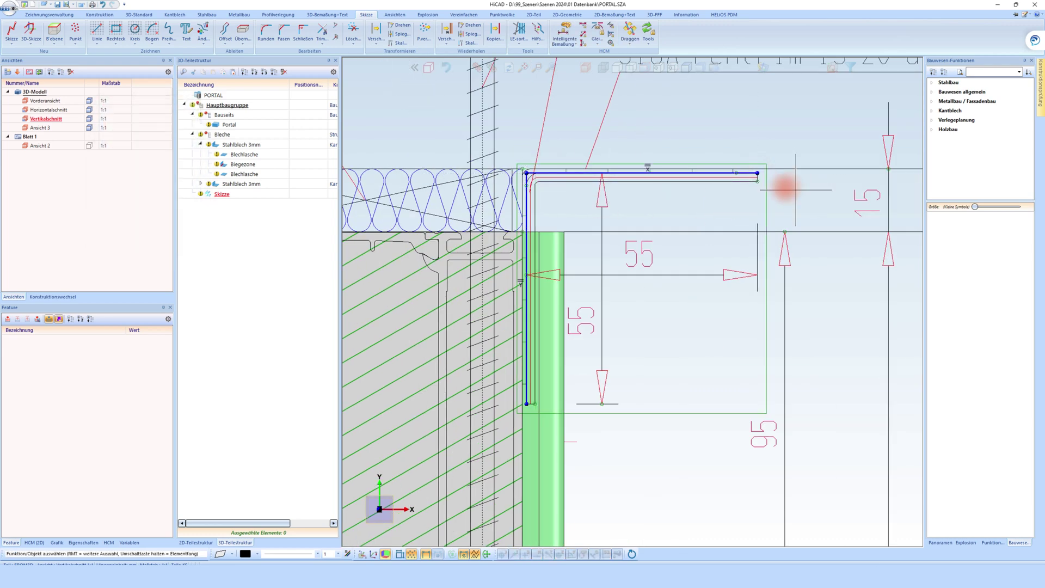
# Start Sheet along Sketch on the polyline and list the Stahlblech semi-finished products
pyautogui.rightClick(750, 161)
pyautogui.click(795, 229)
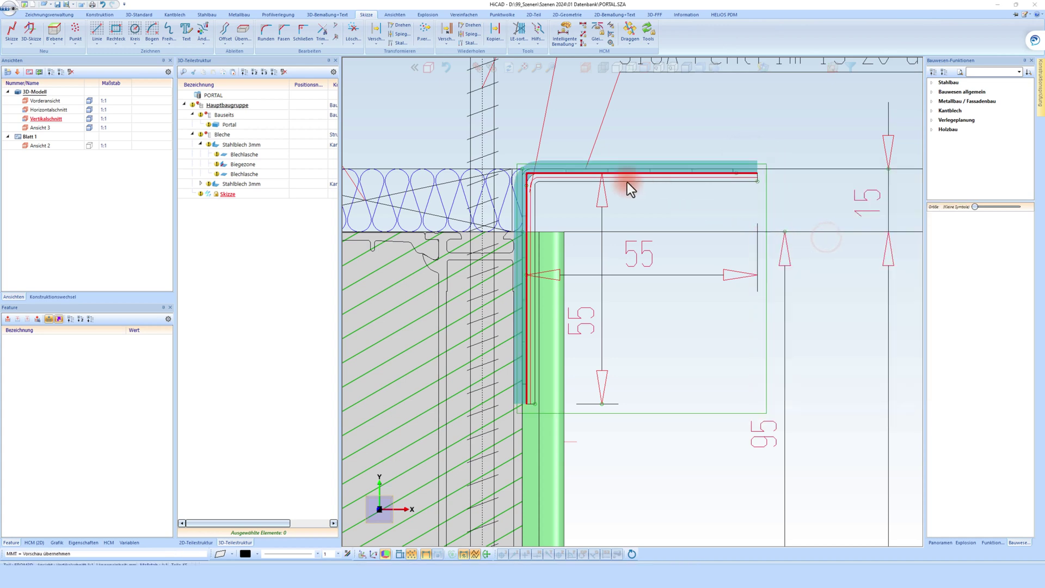
pyautogui.click(176, 88)
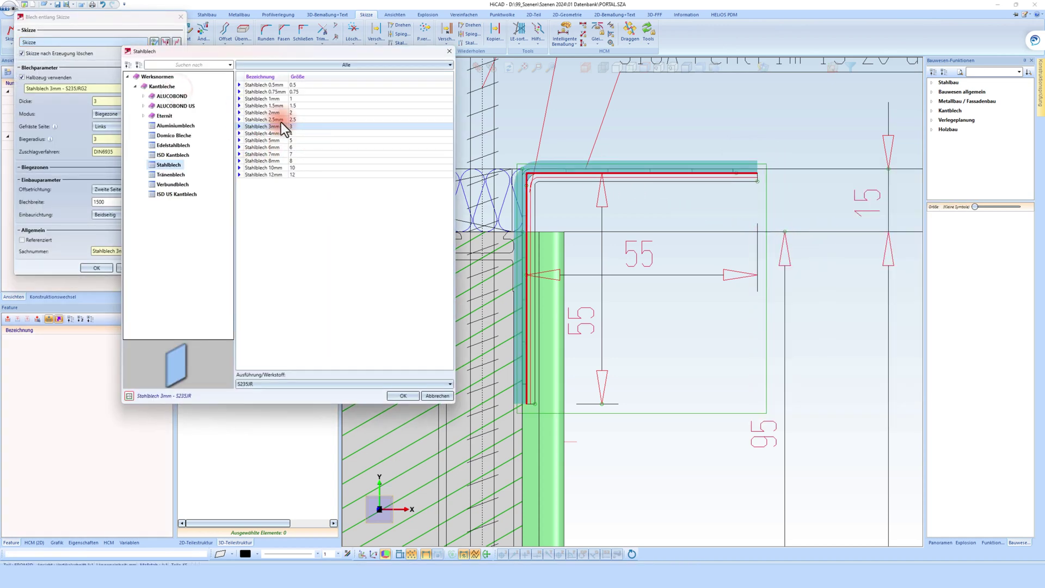
# Create the Alublech 2mm aluminium angle along the sketch with Offsetrichtung Erste Seite
pyautogui.click(168, 125)
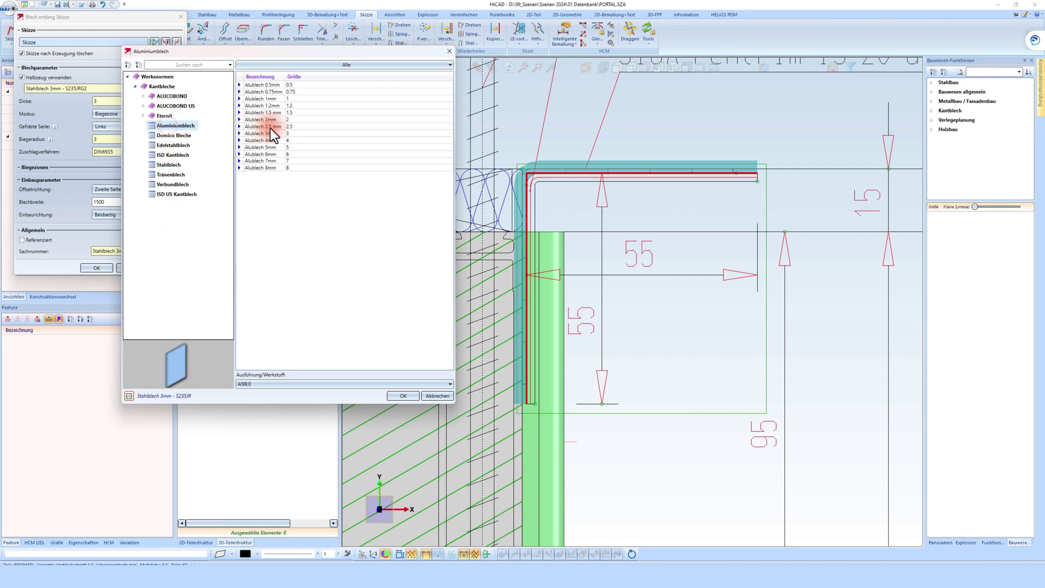
pyautogui.click(269, 120)
pyautogui.doubleClick(269, 120)
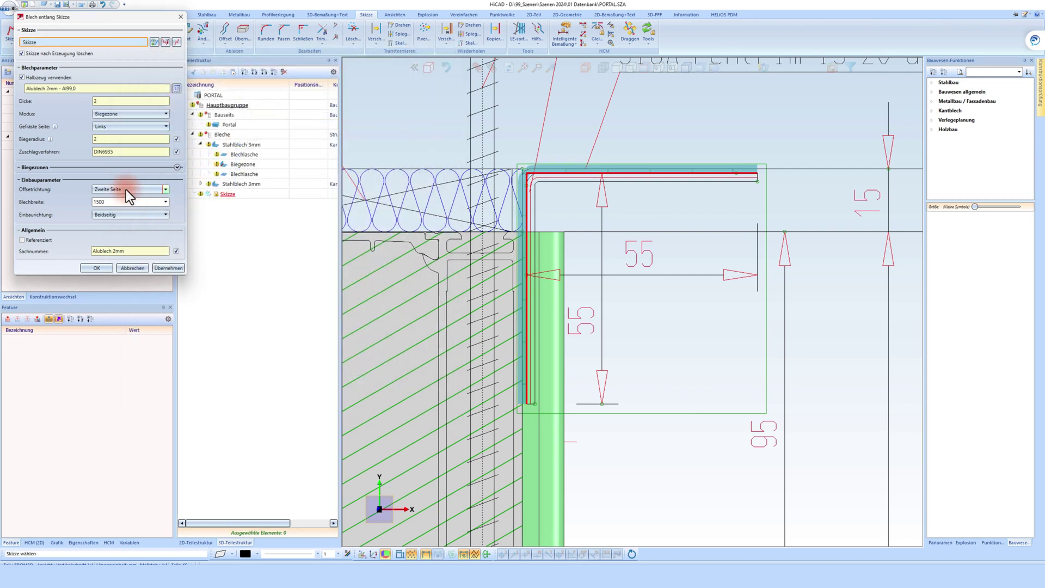
pyautogui.click(104, 199)
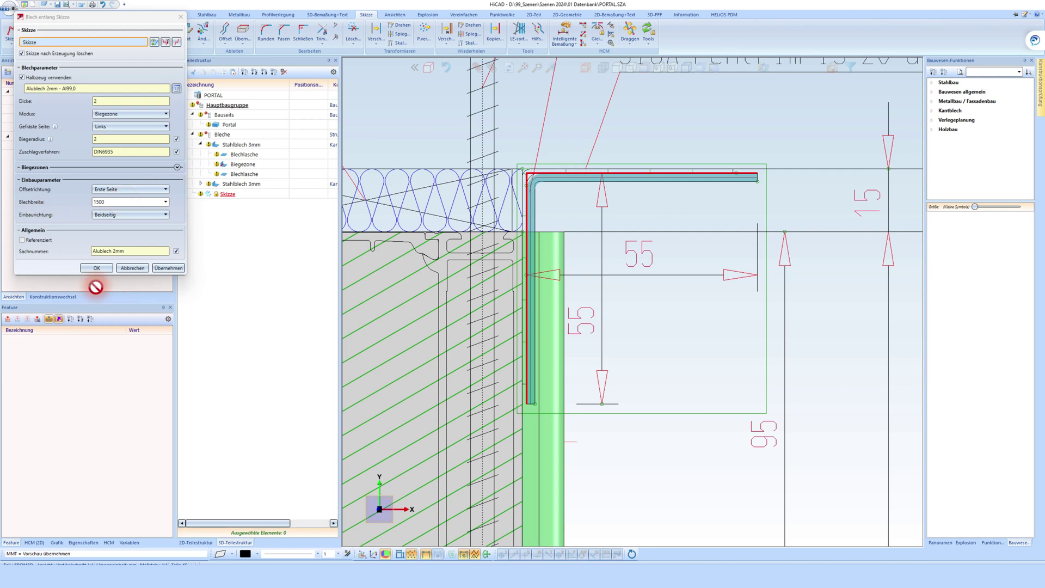
pyautogui.click(98, 268)
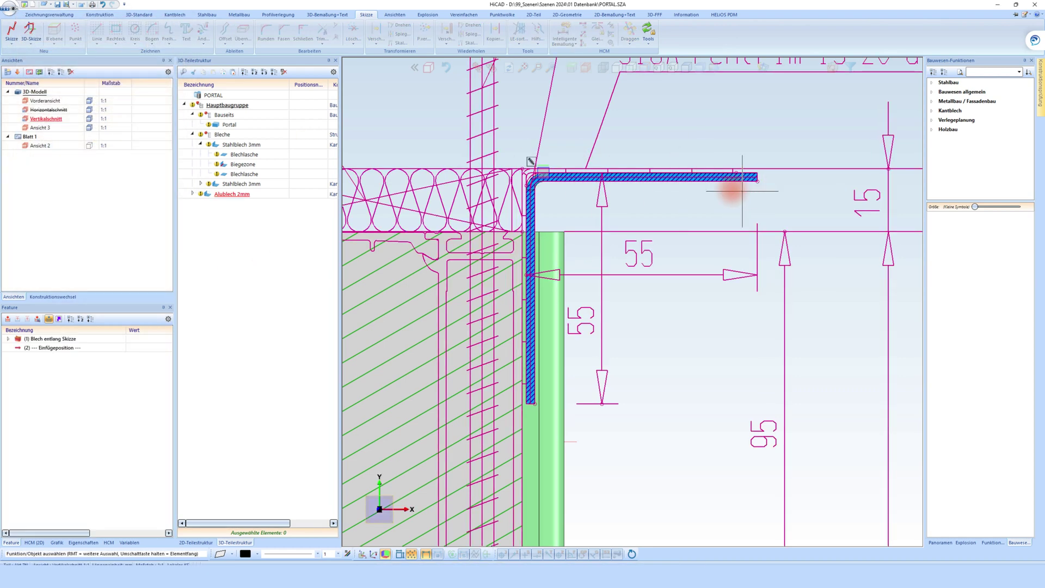
pyautogui.scroll(-1, 561, 232)
pyautogui.scroll(-1, 539, 231)
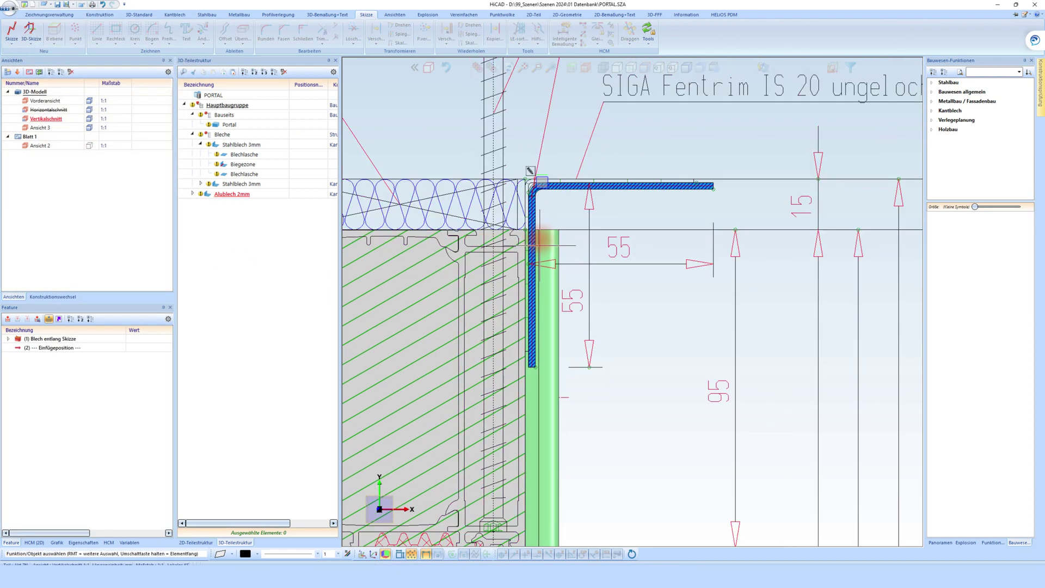
# Show the Horizontalschnitt A-A section and zoom in on it
pyautogui.click(46, 109)
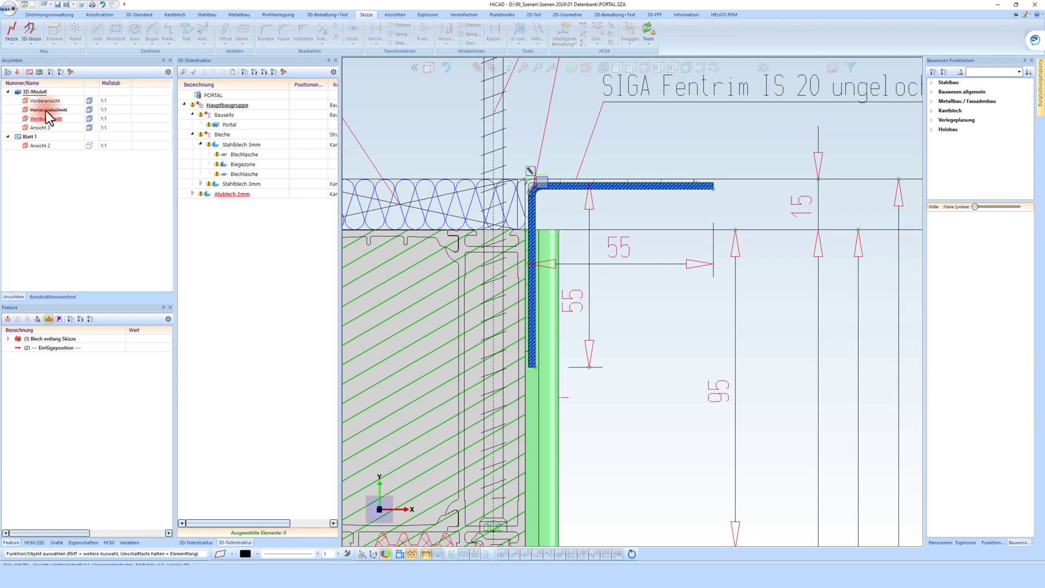
pyautogui.scroll(1, 480, 207)
pyautogui.scroll(2, 518, 190)
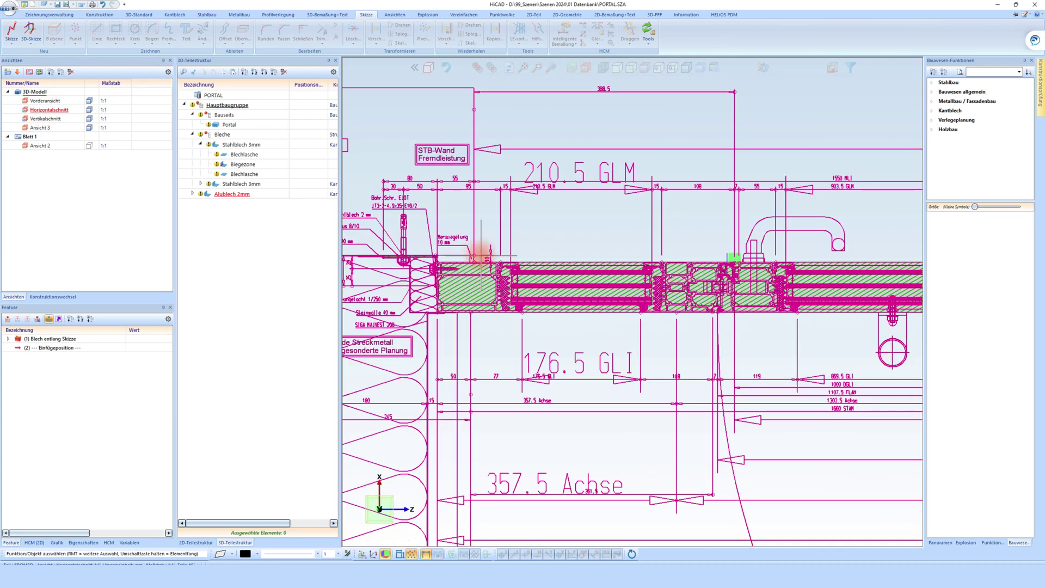
pyautogui.scroll(1, 554, 176)
pyautogui.scroll(-1, 518, 171)
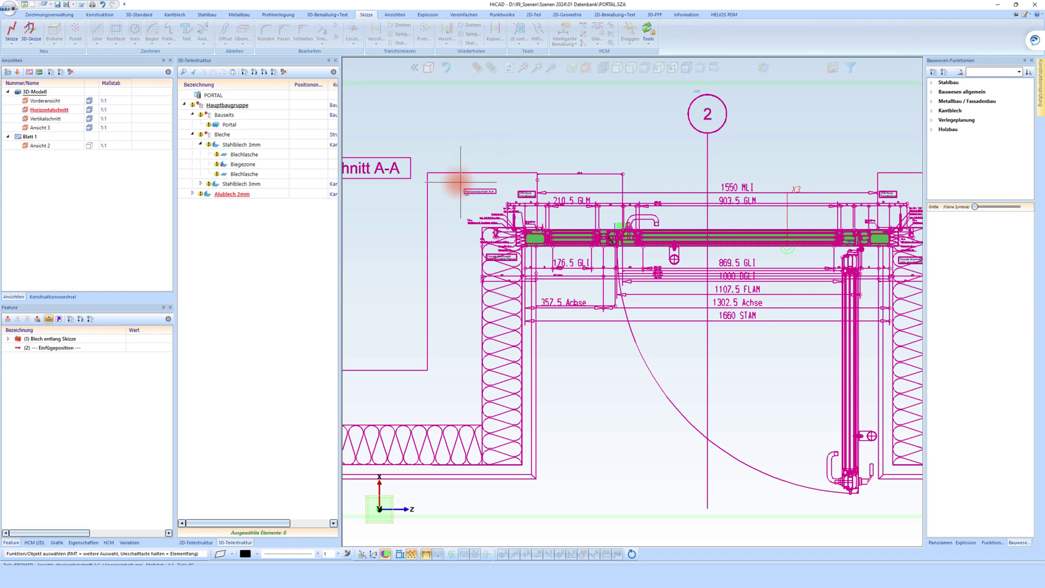
pyautogui.scroll(1, 510, 167)
pyautogui.scroll(1, 571, 163)
pyautogui.scroll(1, 580, 255)
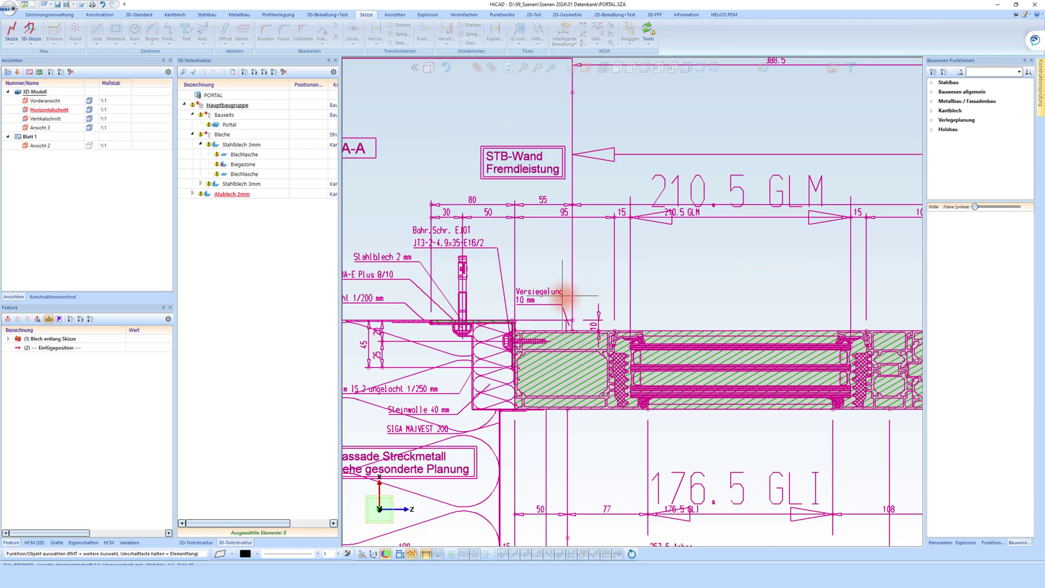
pyautogui.scroll(-2, 564, 296)
# Create the left wall as Beton bewehrt from its section outline using Baustoff aus Umrandung
pyautogui.scroll(-1, 544, 235)
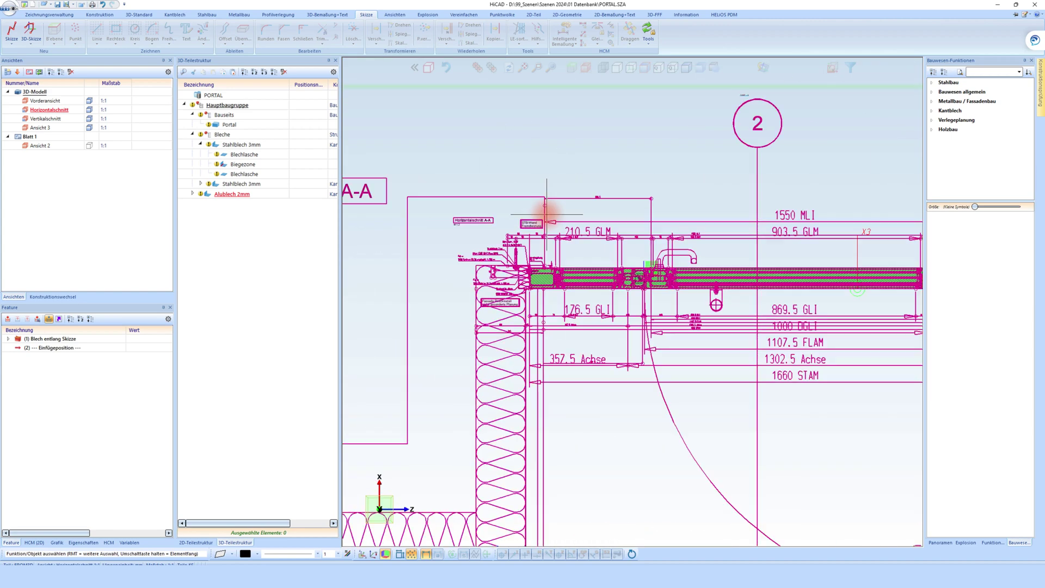
pyautogui.scroll(-1, 610, 234)
pyautogui.scroll(-1, 468, 253)
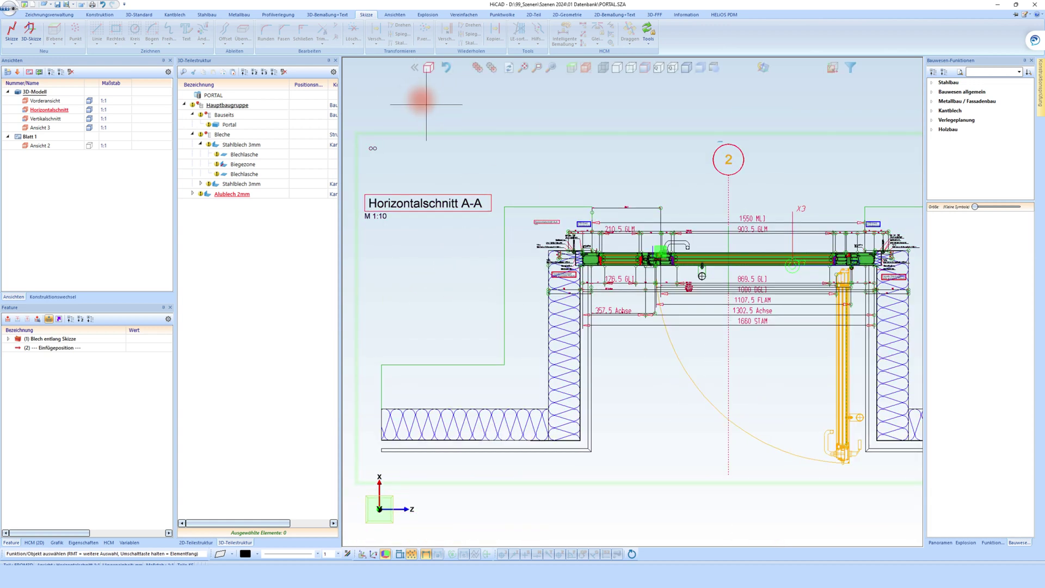
pyautogui.scroll(2, 583, 245)
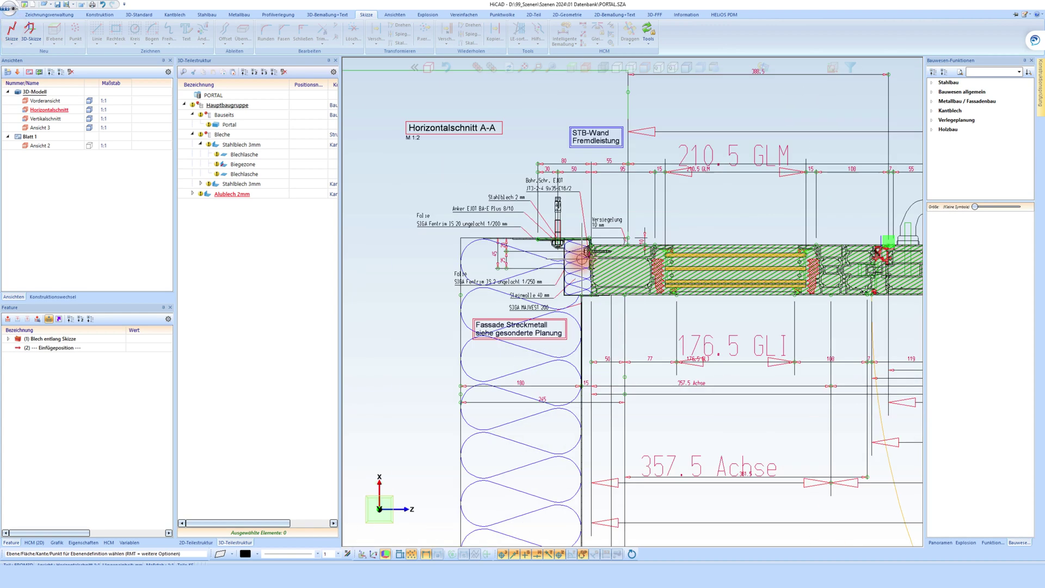
pyautogui.scroll(2, 644, 278)
pyautogui.click(642, 273)
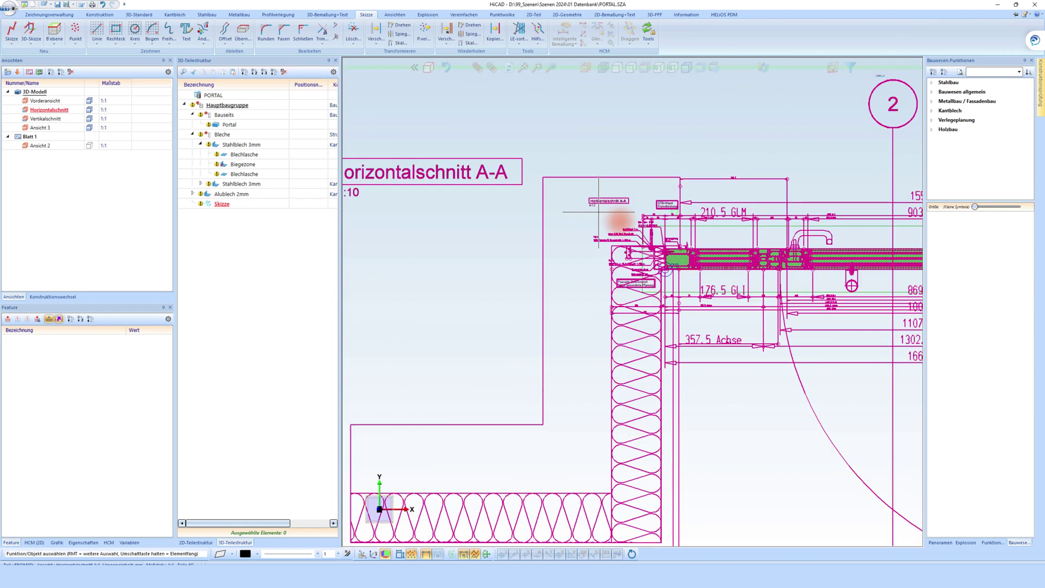
pyautogui.click(241, 44)
pyautogui.click(263, 117)
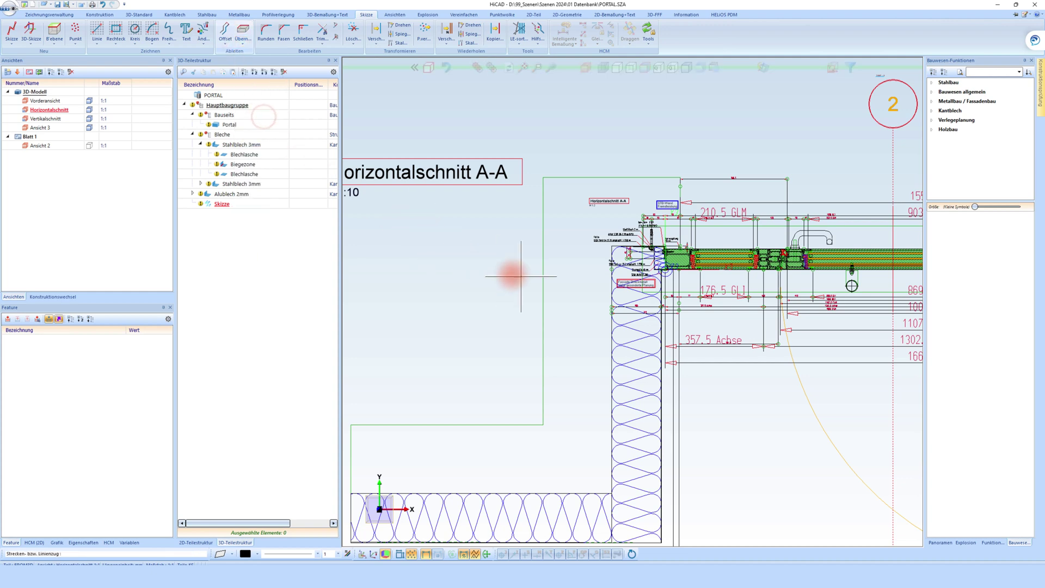
pyautogui.click(492, 256)
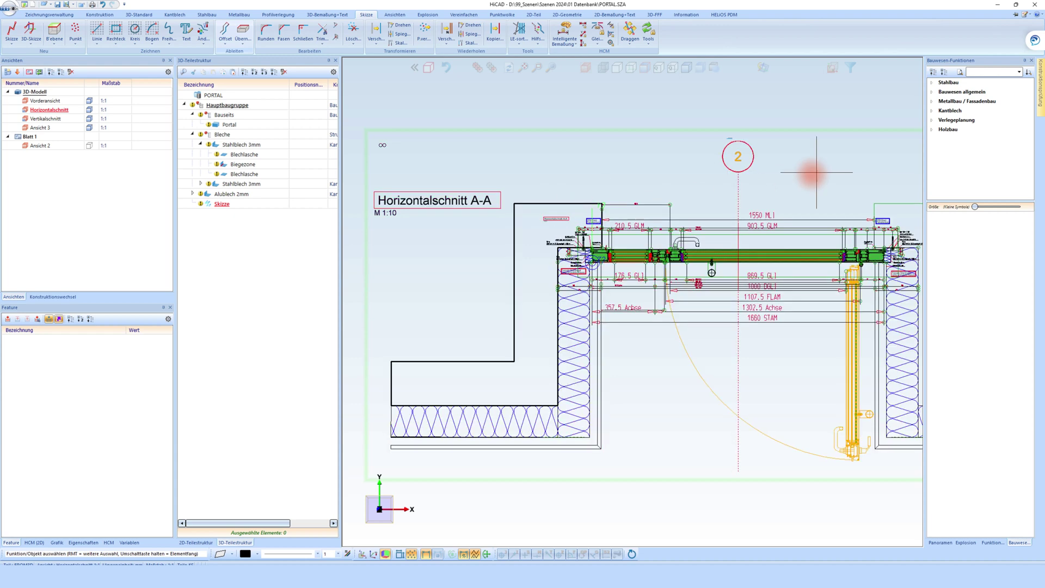
pyautogui.click(953, 93)
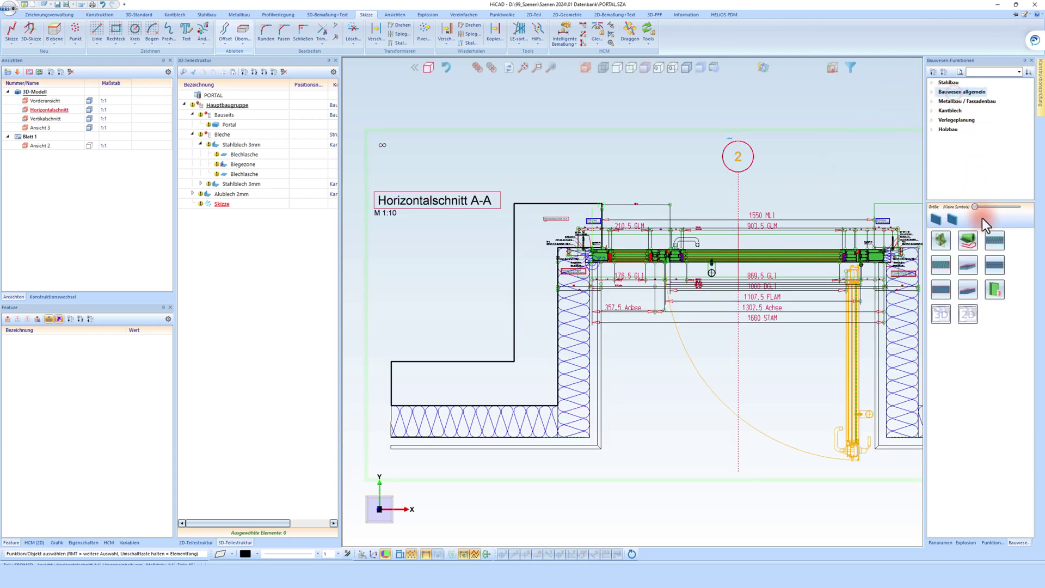
pyautogui.click(966, 293)
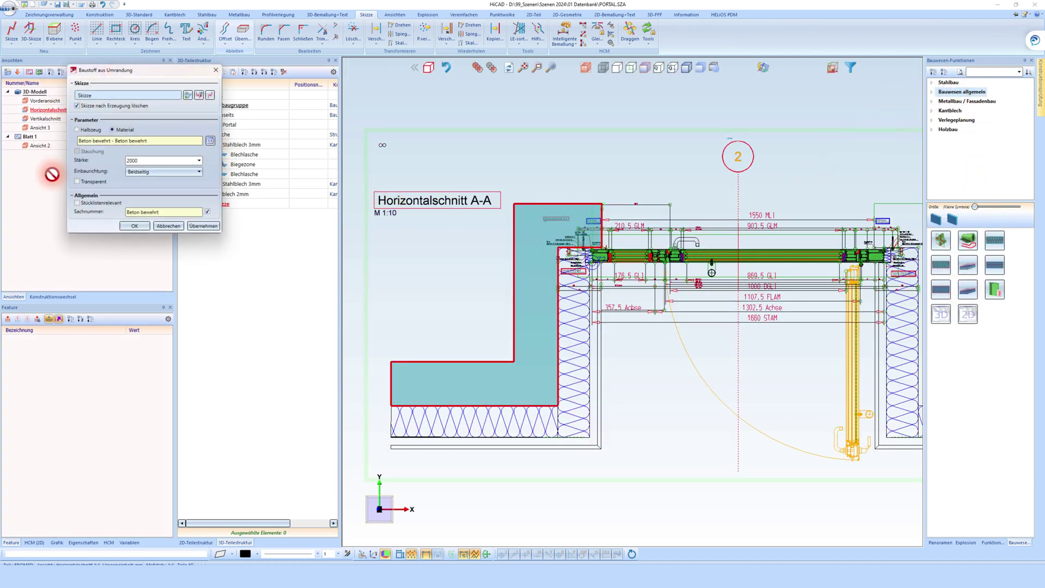
pyautogui.click(145, 227)
pyautogui.click(647, 207)
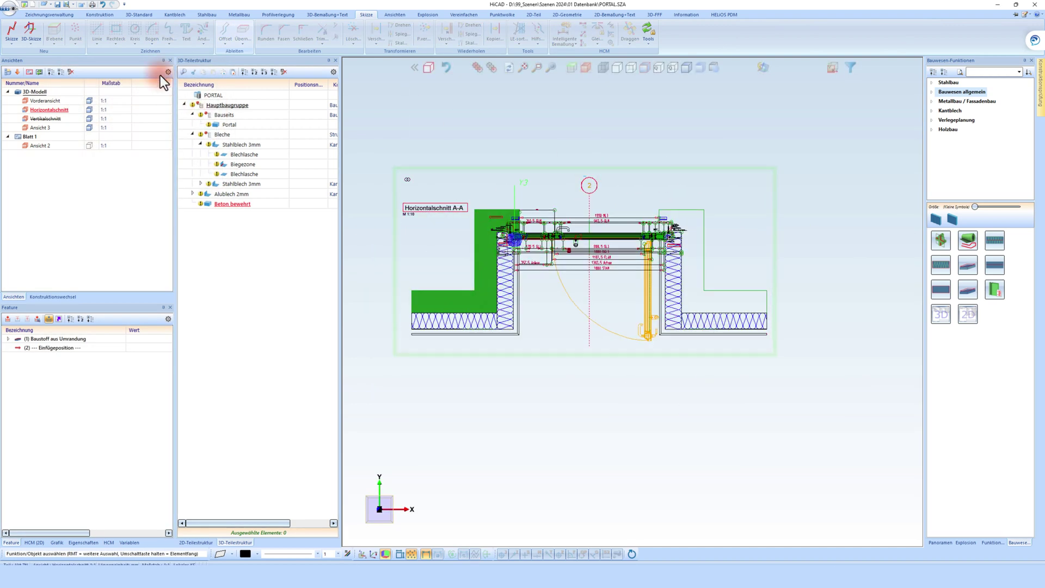
# Create the right wall as Beton bewehrt from its section polyline in a new sketch
pyautogui.click(30, 31)
pyautogui.click(469, 221)
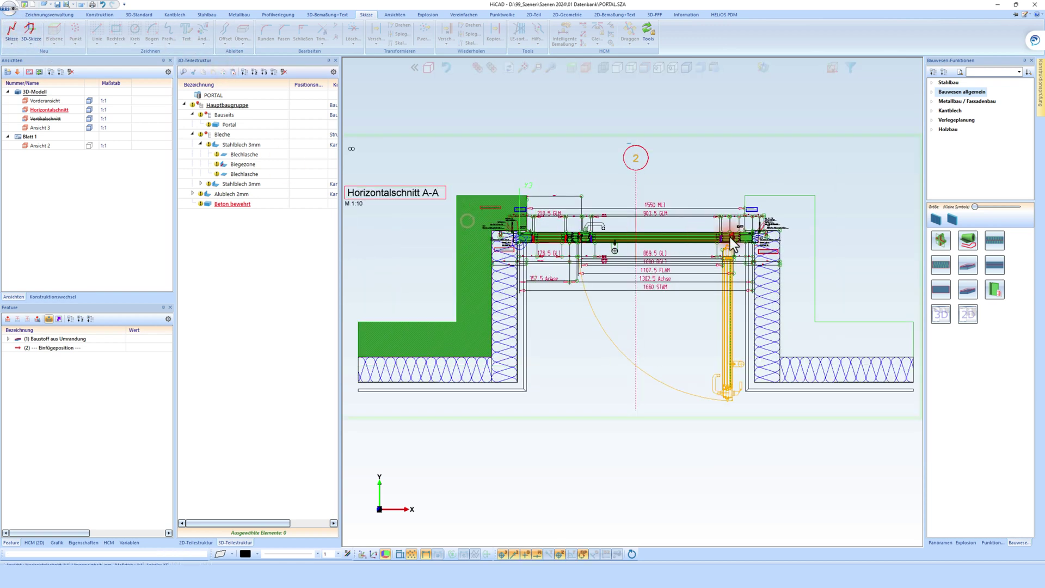
pyautogui.click(248, 47)
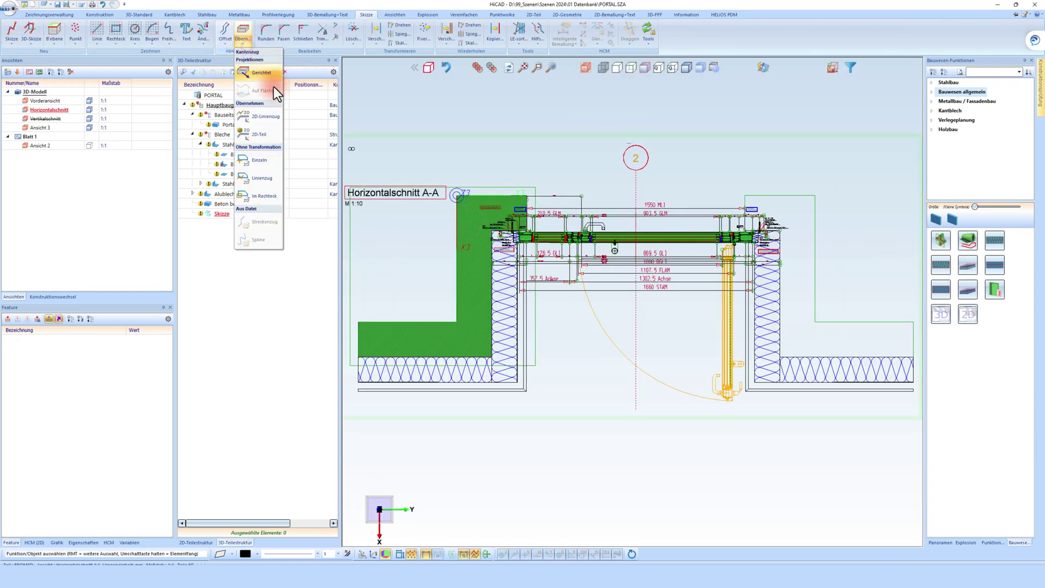
pyautogui.click(267, 122)
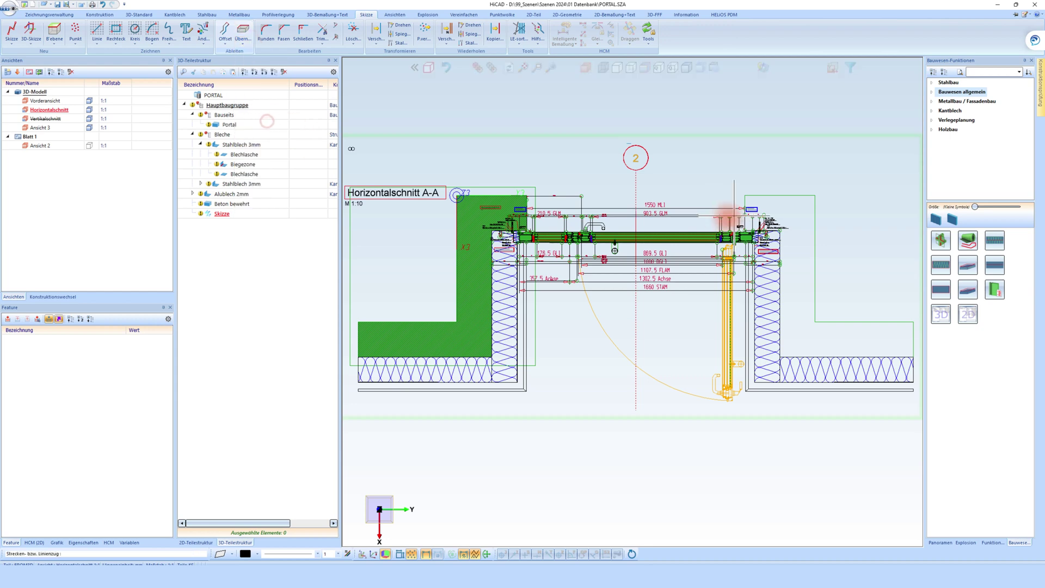
pyautogui.click(758, 196)
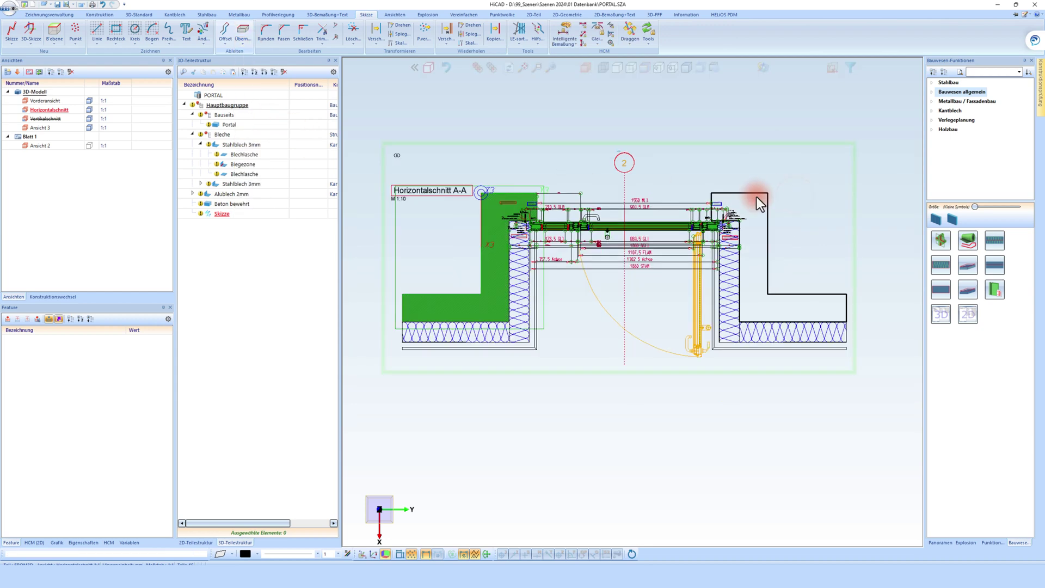
pyautogui.click(948, 244)
pyautogui.click(135, 226)
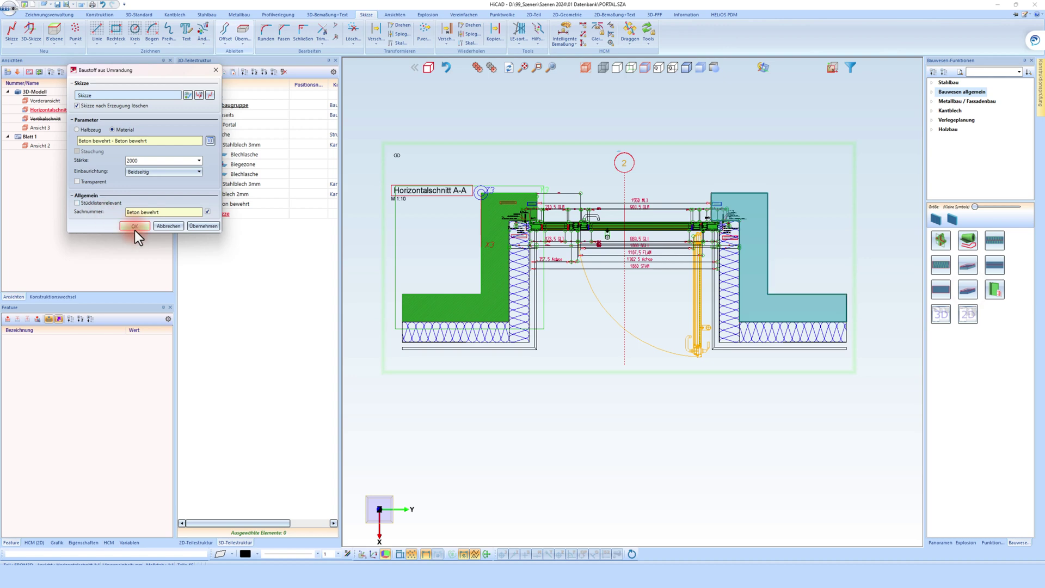
# Move both Beton bewehrt wall parts under Bauseits in the part structure
pyautogui.scroll(-2, 596, 272)
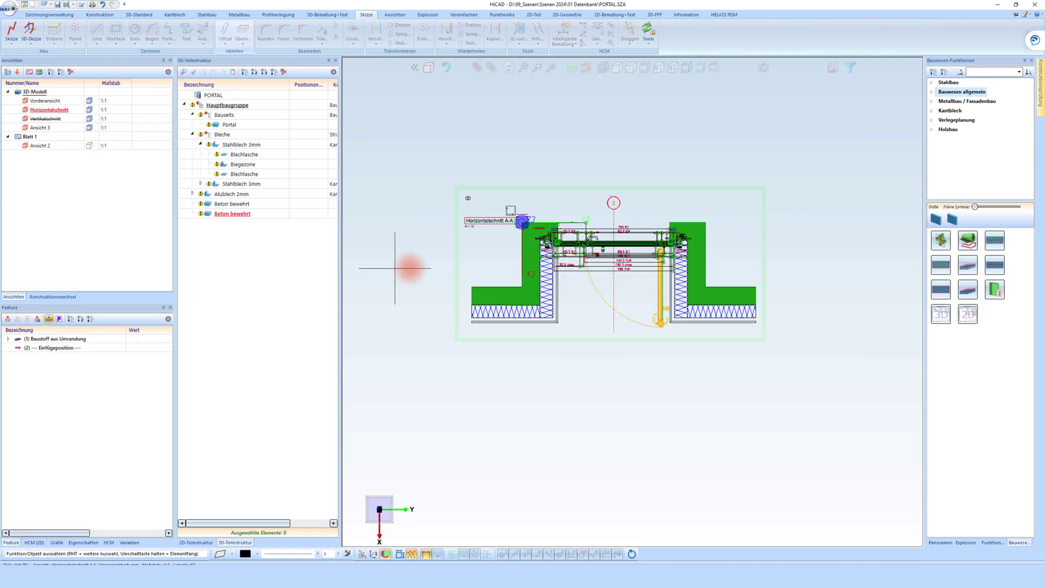
pyautogui.keyDown('shift'); pyautogui.click(243, 208); pyautogui.keyUp('shift')
pyautogui.moveTo(243, 208); pyautogui.dragTo(224, 116)
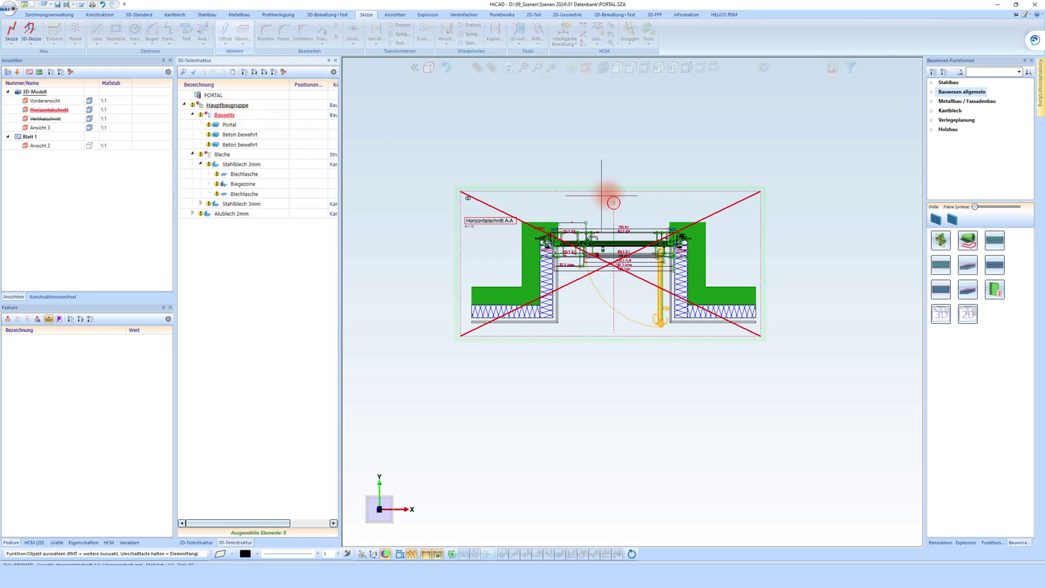
# Update the outdated section view and switch to the 3D model view
pyautogui.click(661, 229)
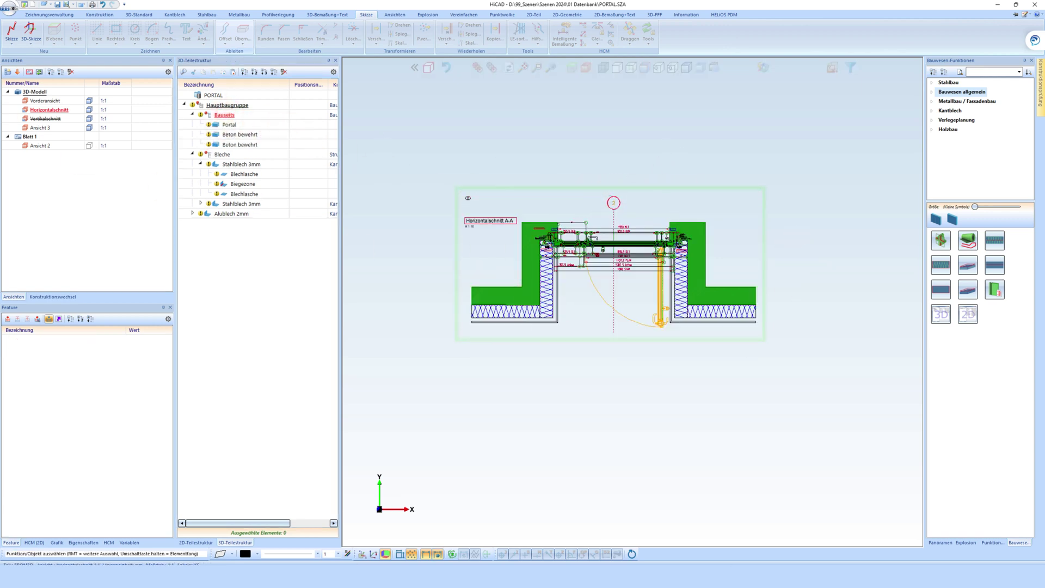
pyautogui.doubleClick(38, 129)
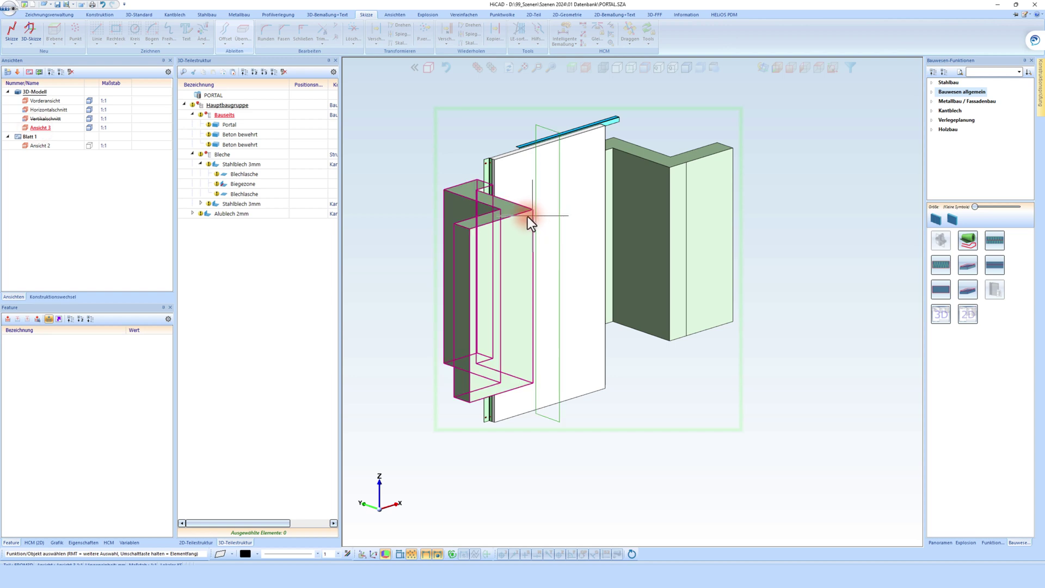
pyautogui.moveTo(491, 216)
pyautogui.mouseDown(button='middle')
pyautogui.moveTo(446, 207)
pyautogui.moveTo(465, 177)
pyautogui.moveTo(498, 182)
pyautogui.moveTo(525, 224)
pyautogui.mouseUp(button='middle')
pyautogui.scroll(2, 530, 207)
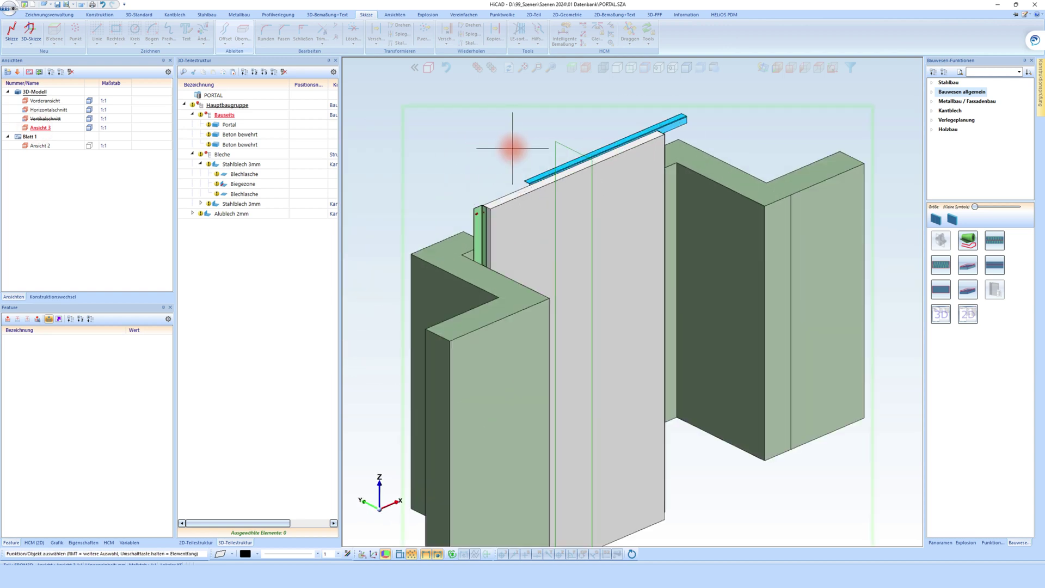
pyautogui.scroll(2, 508, 147)
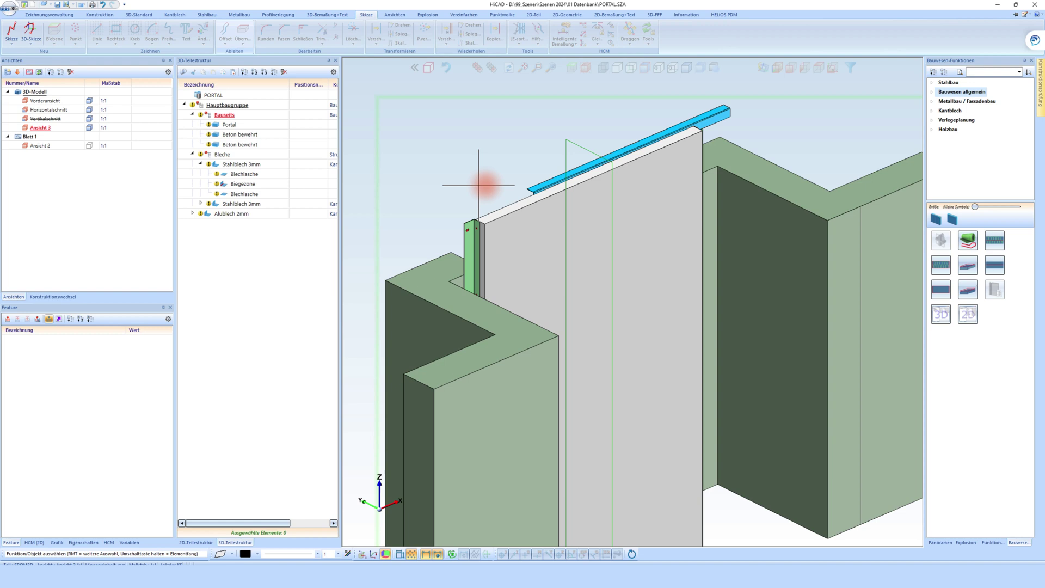
# Shift the left and right concrete walls so their corners sit on the portal edges
pyautogui.rightClick(428, 276)
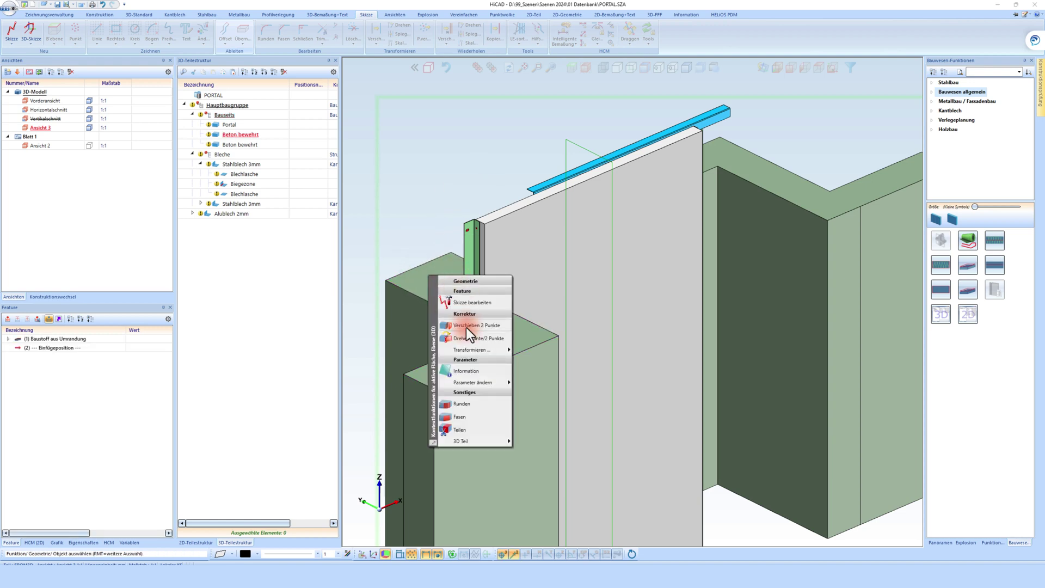
pyautogui.click(466, 326)
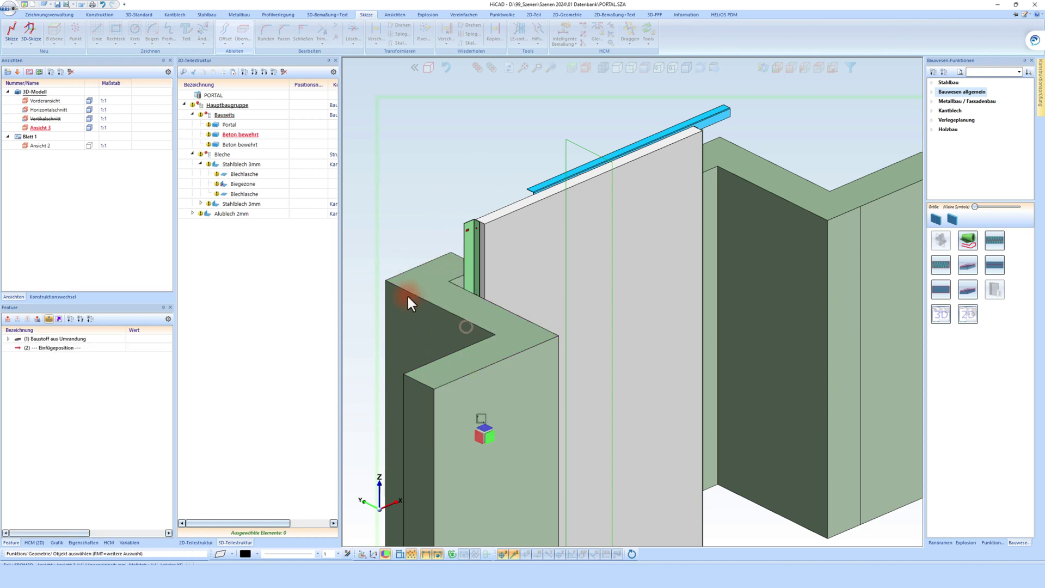
pyautogui.click(517, 240)
pyautogui.rightClick(822, 204)
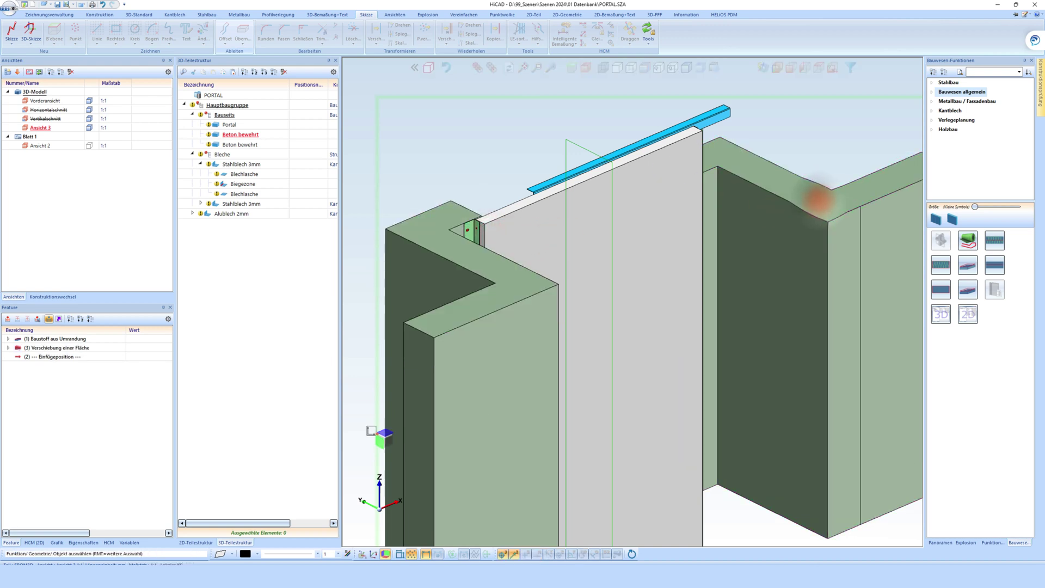
pyautogui.click(866, 253)
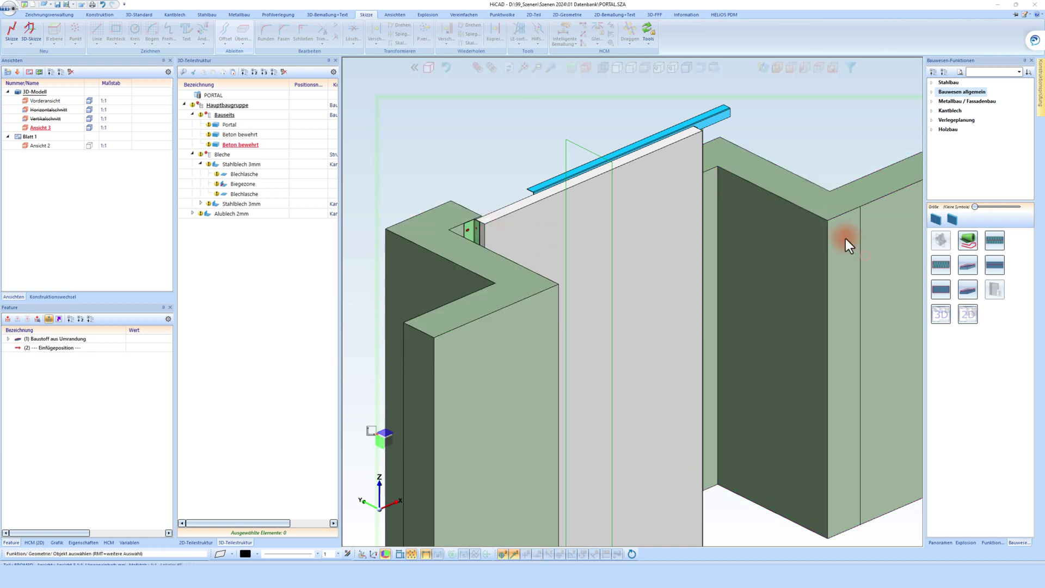
pyautogui.click(700, 134)
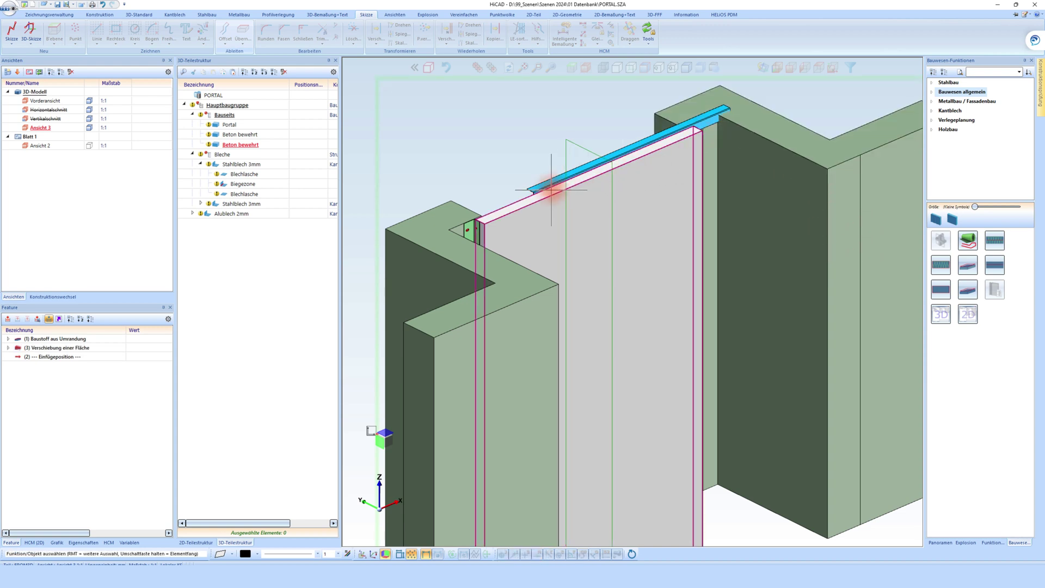
# Make the 2 mm aluminium sheet the active part
pyautogui.moveTo(553, 192); pyautogui.dragTo(638, 197, button='middle')
pyautogui.scroll(-3, 639, 197)
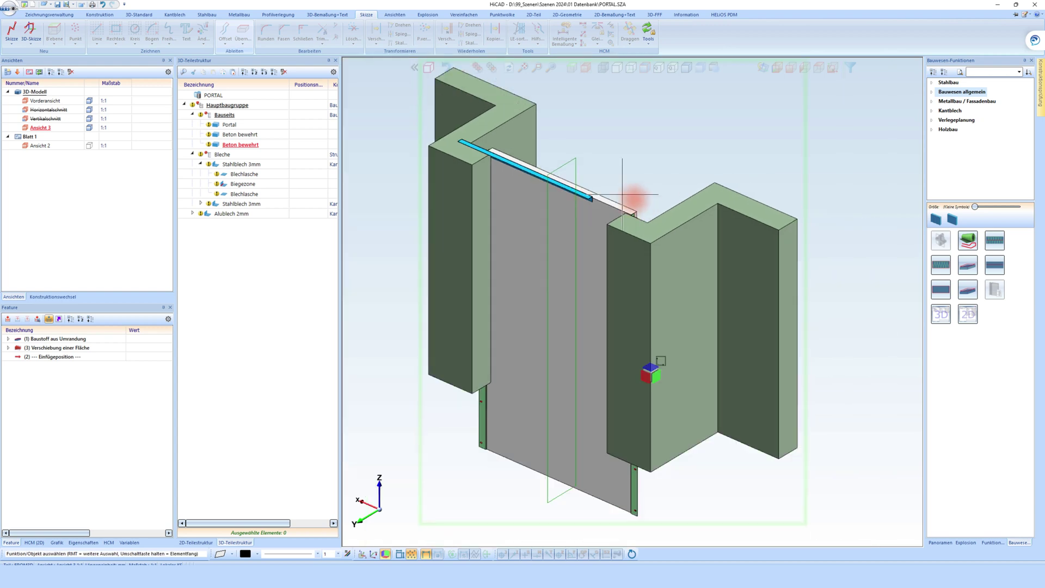
pyautogui.scroll(5, 555, 147)
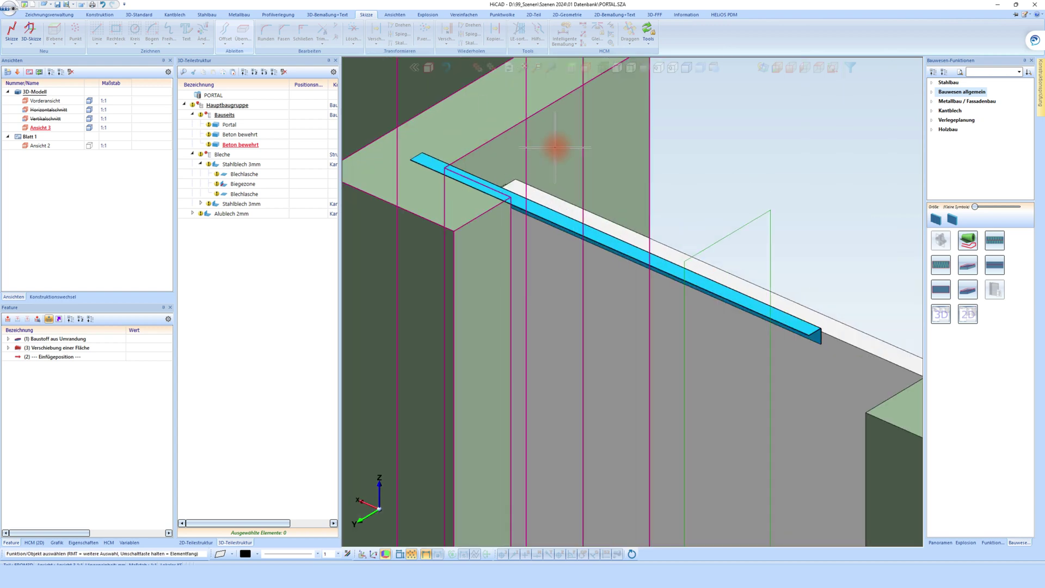
pyautogui.middleClick(429, 162)
# Trim both ends of the aluminium angle to the concrete wall faces with An Ebene Trimmen
pyautogui.click(331, 31)
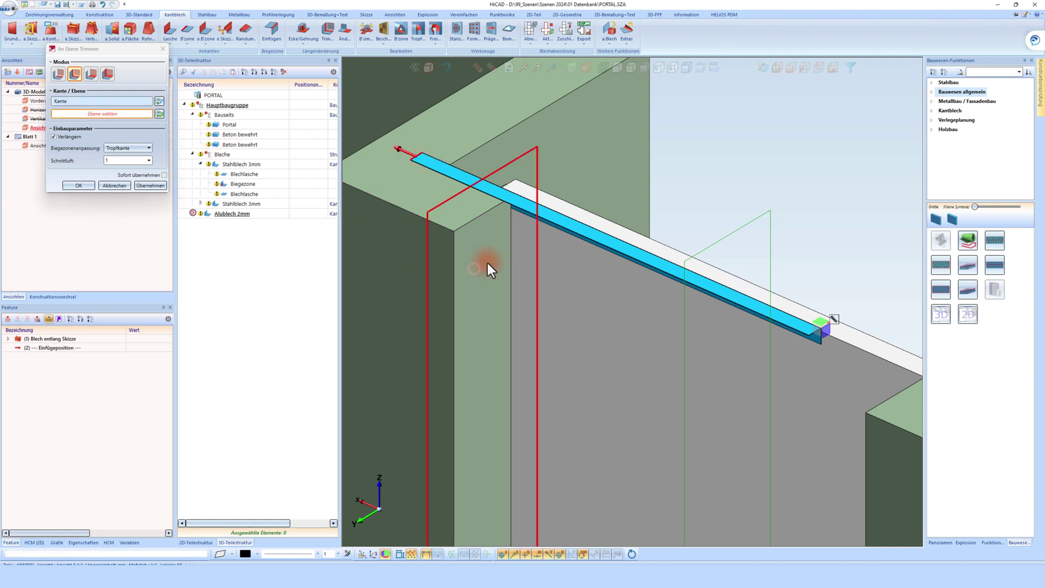
pyautogui.click(515, 260)
pyautogui.middleClick(531, 253)
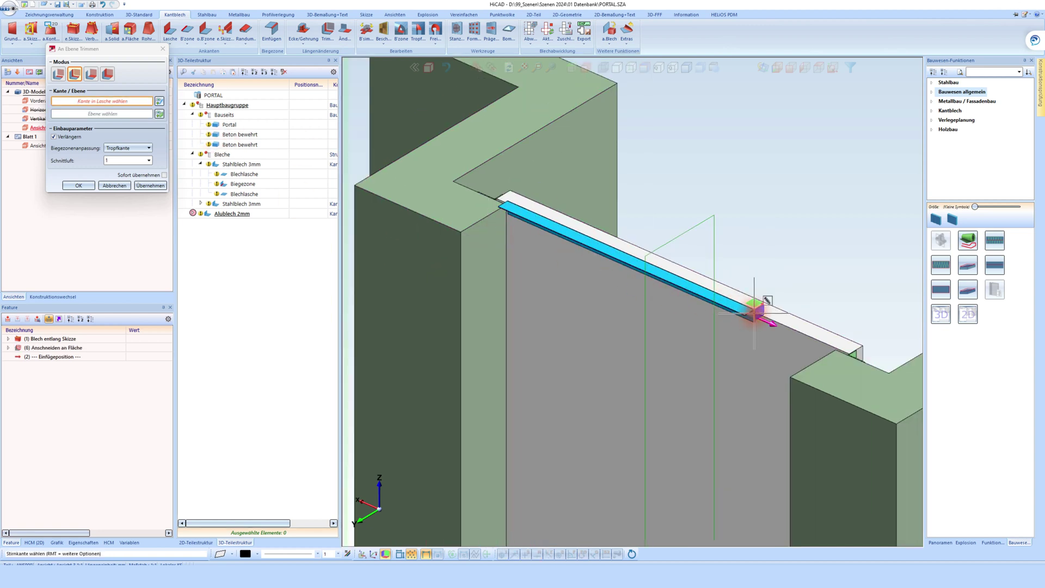
pyautogui.click(761, 326)
pyautogui.moveTo(843, 384); pyautogui.dragTo(912, 384, button='middle')
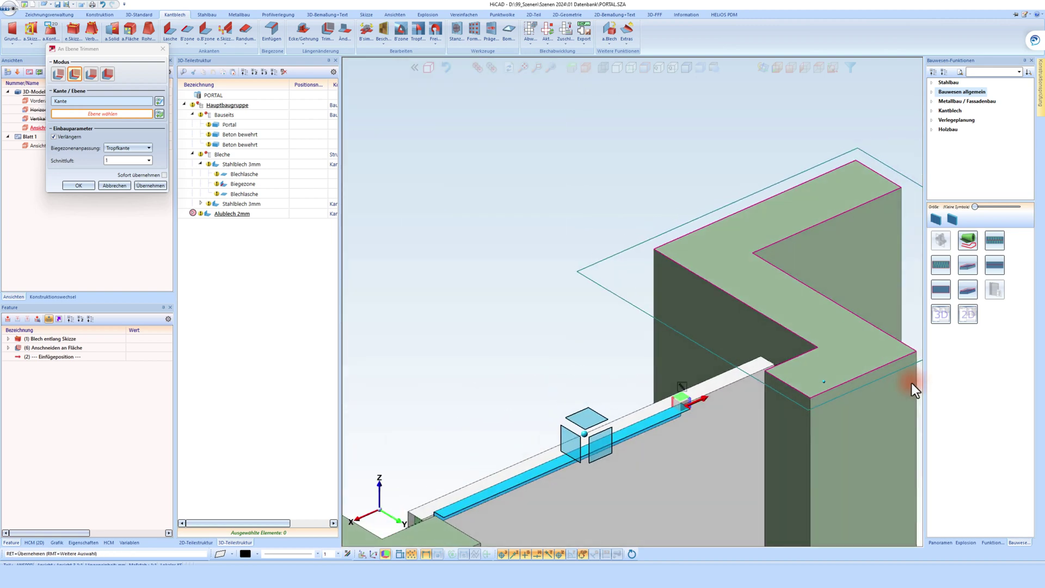
pyautogui.click(793, 434)
pyautogui.middleClick(649, 271)
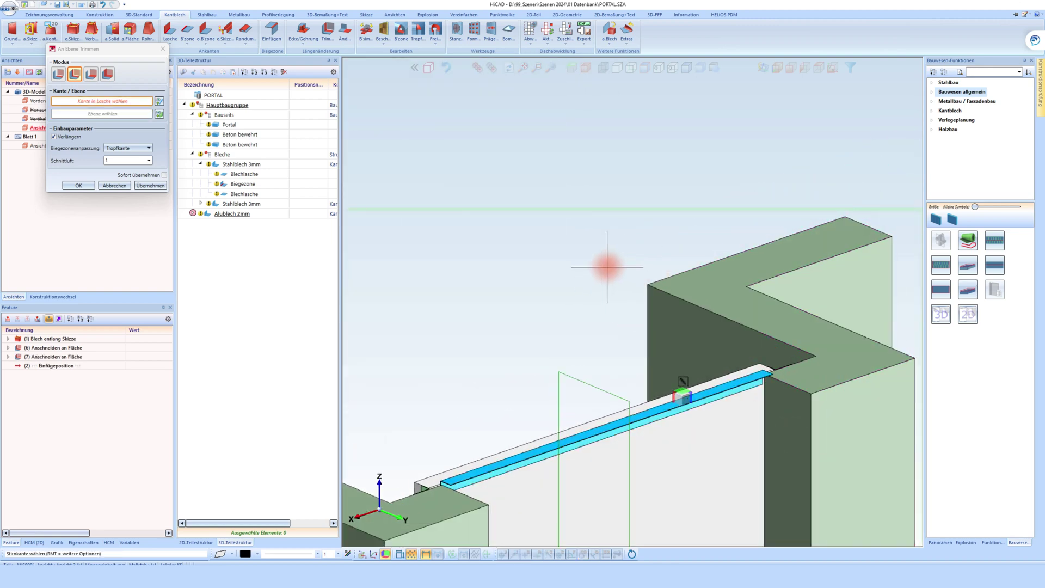
pyautogui.middleClick(612, 313)
# Delete all construction planes and inspect the trimmed angle
pyautogui.rightClick(651, 424)
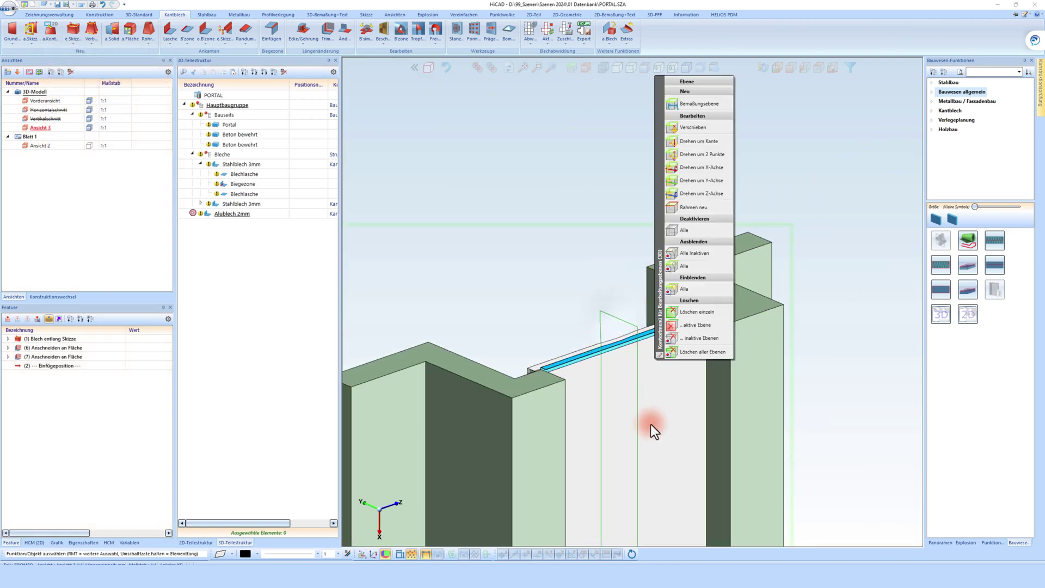
pyautogui.click(691, 352)
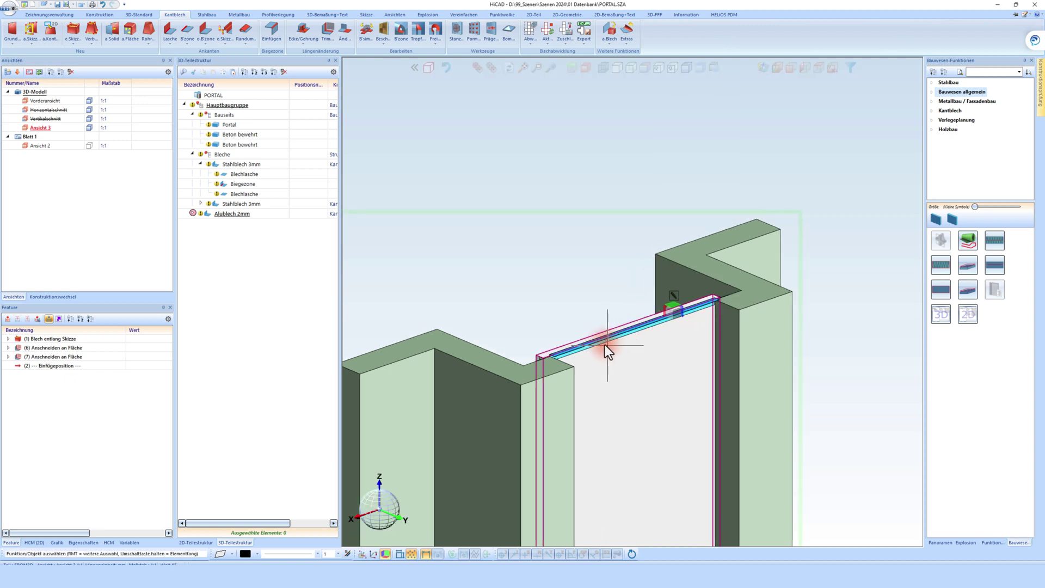
pyautogui.moveTo(605, 345); pyautogui.dragTo(514, 329, button='middle')
pyautogui.scroll(-3, 517, 329)
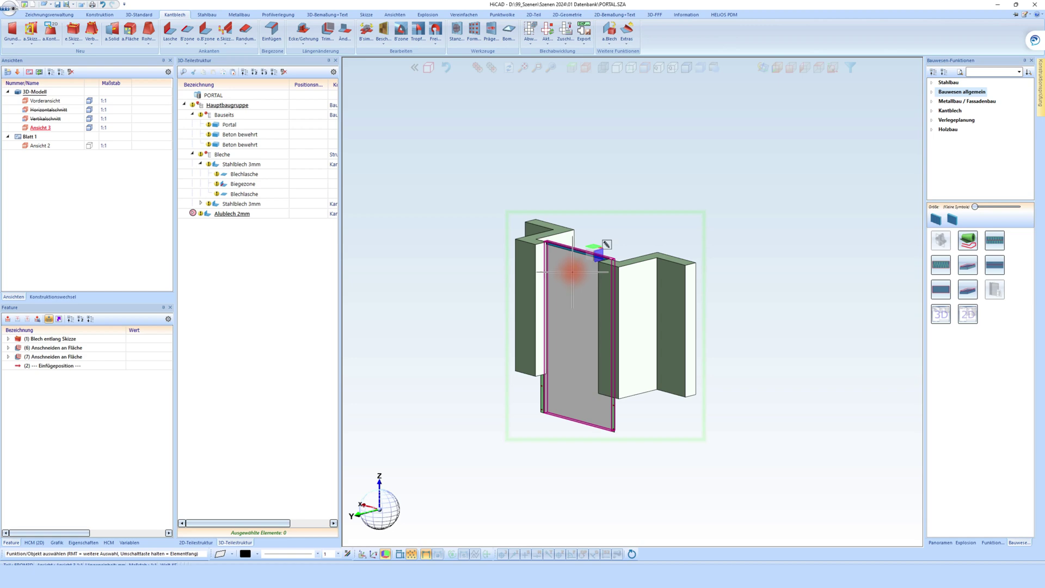
# Show Vorderansicht, then Vertikalschnitt, and zoom in on the wall-top and floor connection details
pyautogui.doubleClick(46, 104)
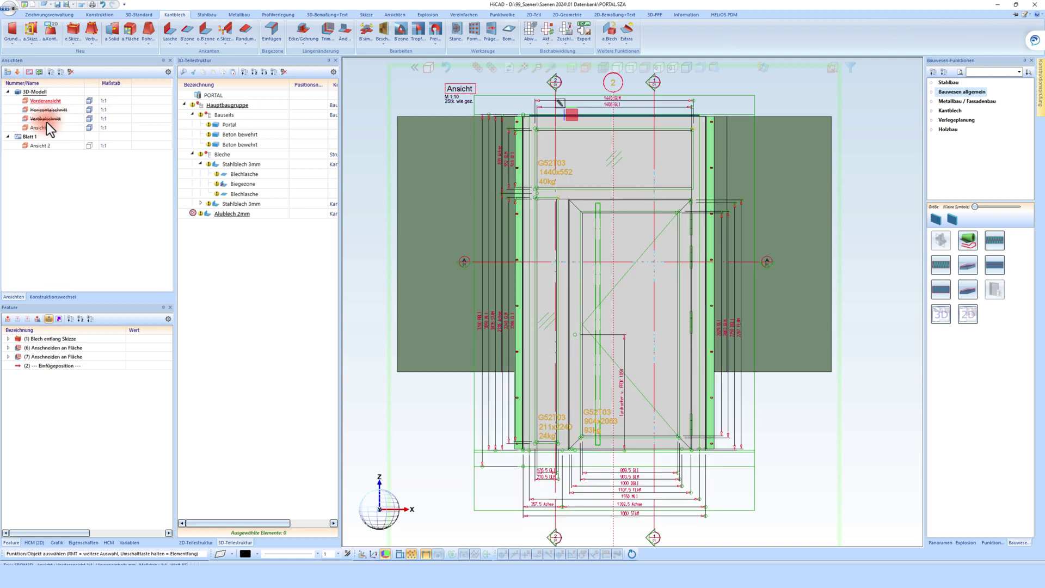
pyautogui.doubleClick(47, 120)
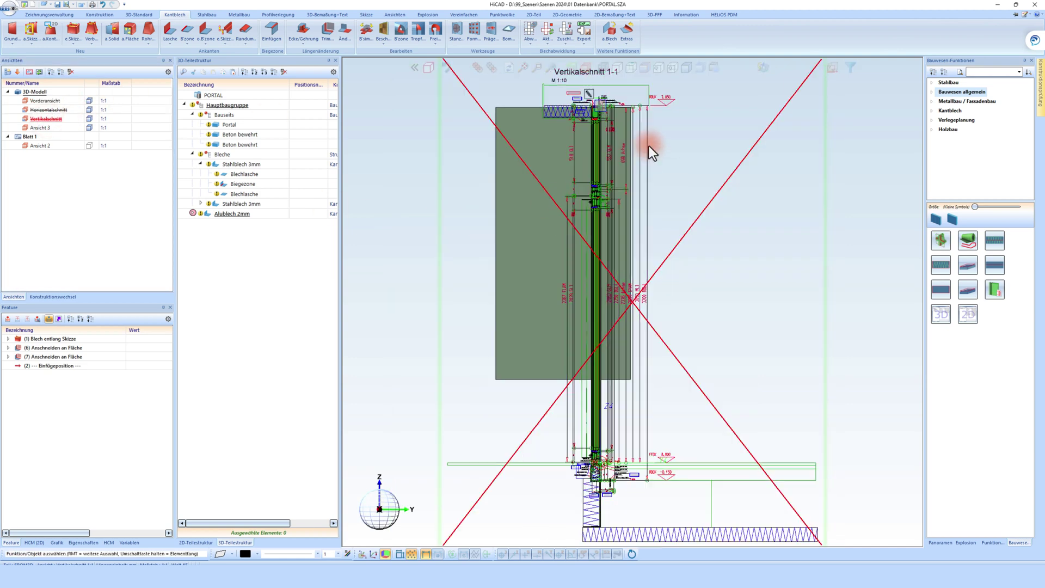
pyautogui.scroll(2, 656, 151)
pyautogui.scroll(3, 670, 147)
pyautogui.scroll(2, 684, 142)
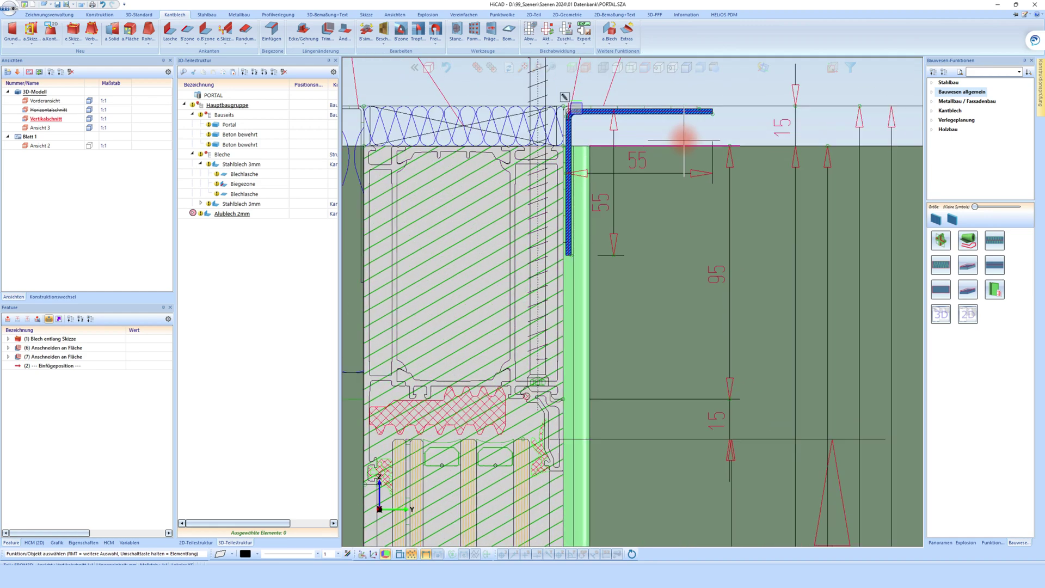
pyautogui.scroll(-3, 528, 122)
pyautogui.scroll(-3, 581, 147)
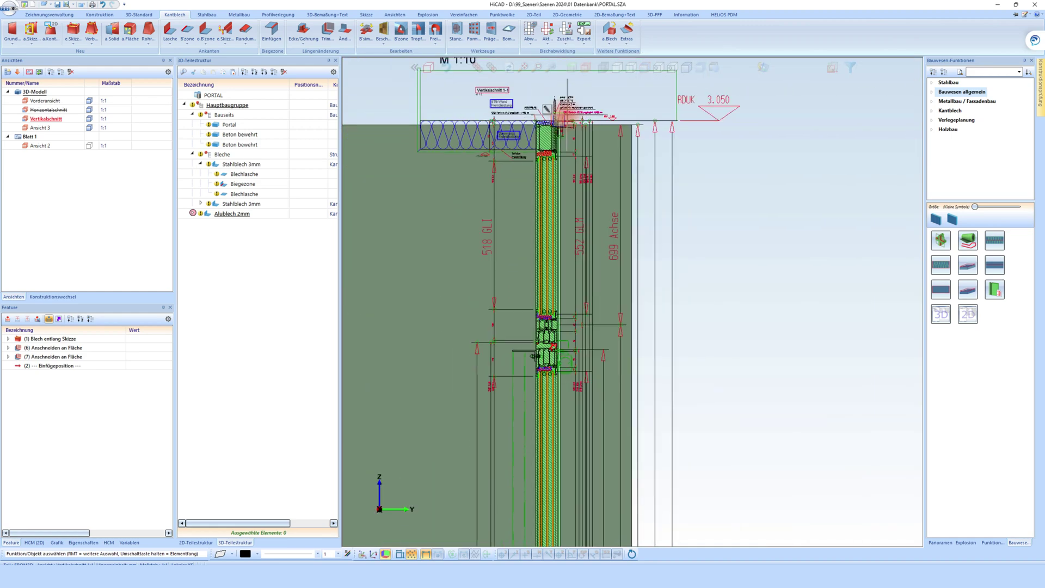
pyautogui.scroll(2, 625, 322)
pyautogui.scroll(2, 625, 323)
pyautogui.scroll(1, 625, 323)
pyautogui.scroll(2, 625, 323)
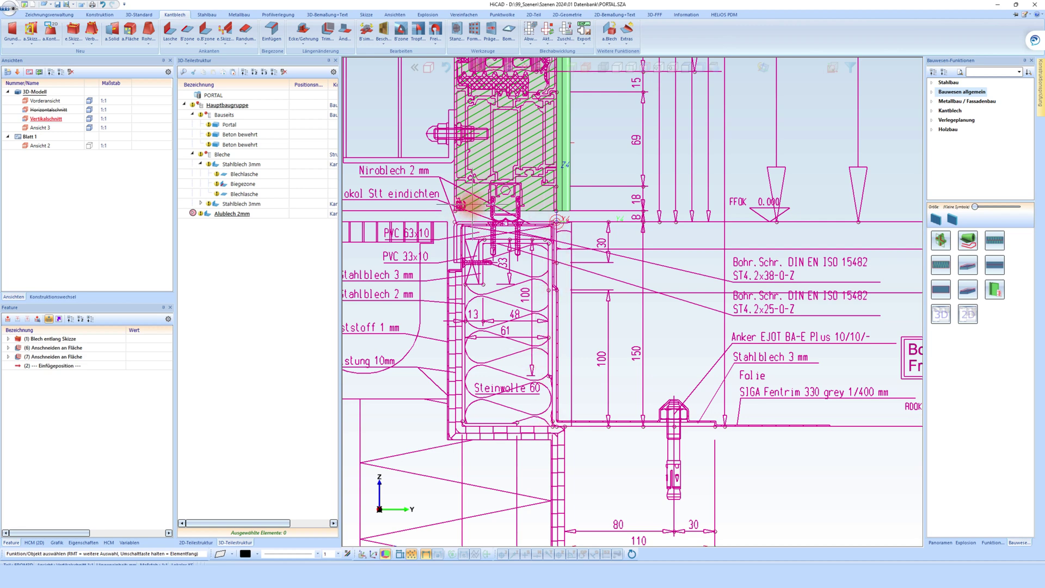
pyautogui.scroll(-1, 626, 397)
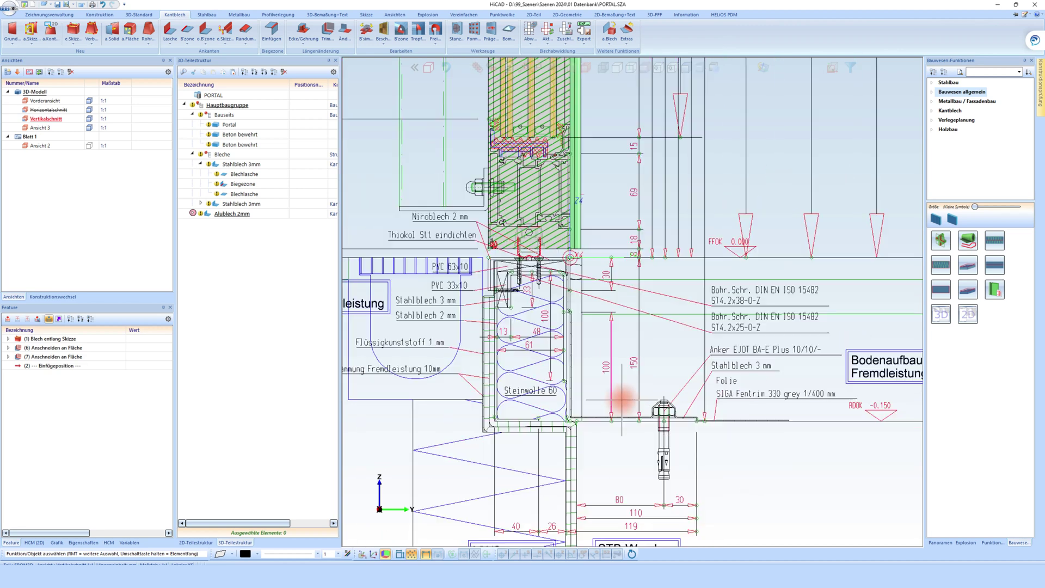
pyautogui.scroll(-2, 612, 390)
pyautogui.scroll(-2, 501, 305)
pyautogui.scroll(-2, 502, 305)
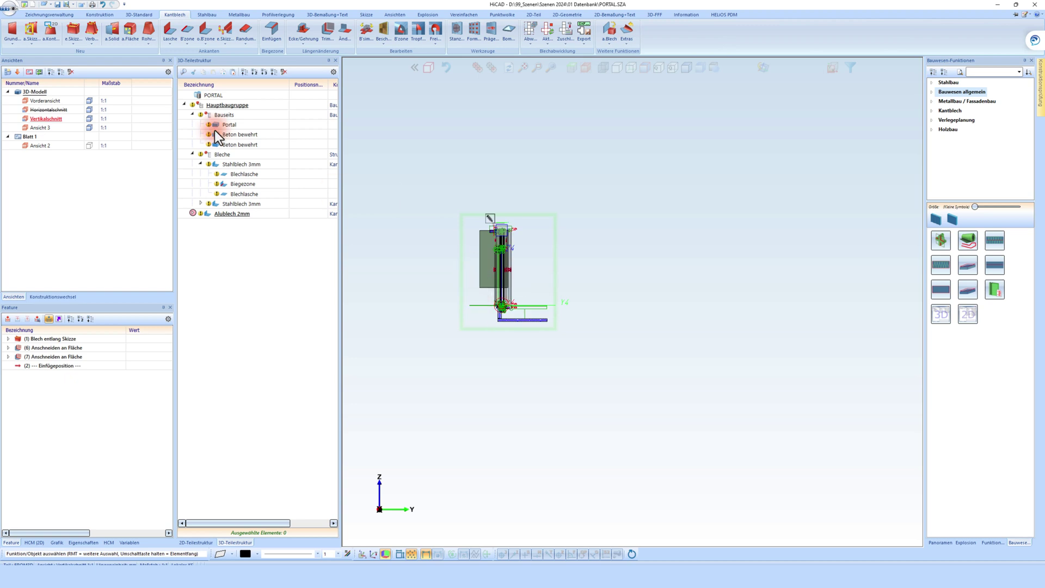
# Show all four views and move the vertical and horizontal section views to new sheet positions
pyautogui.click(9, 75)
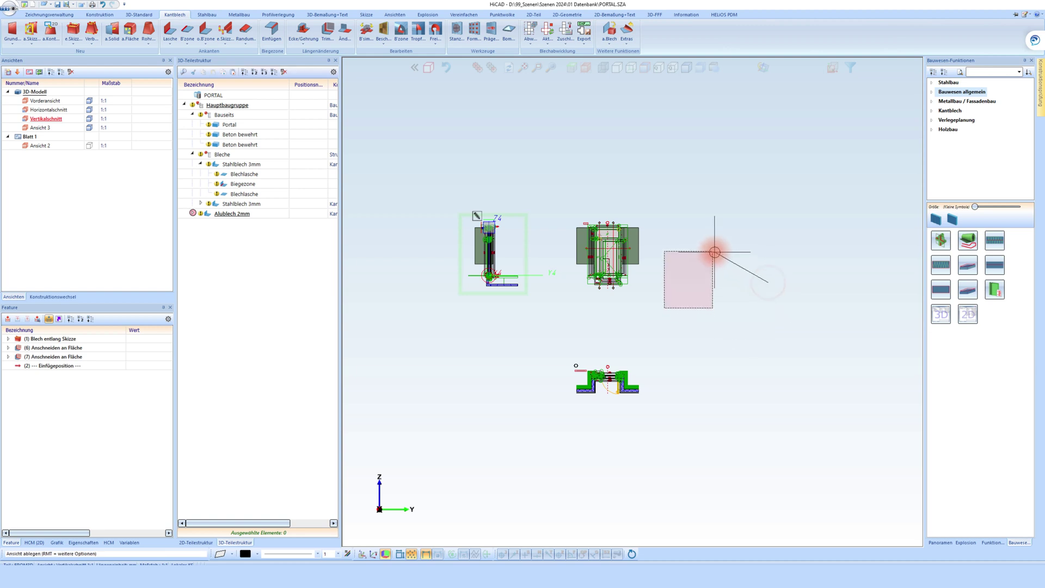
pyautogui.scroll(2, 645, 280)
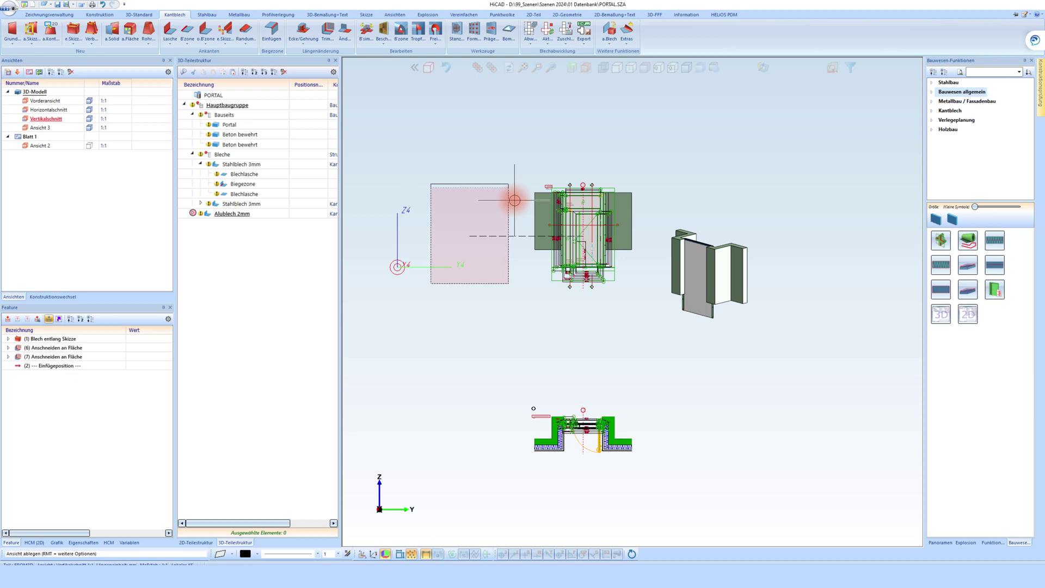
pyautogui.moveTo(460, 201); pyautogui.dragTo(525, 199)
pyautogui.moveTo(634, 367); pyautogui.dragTo(632, 300)
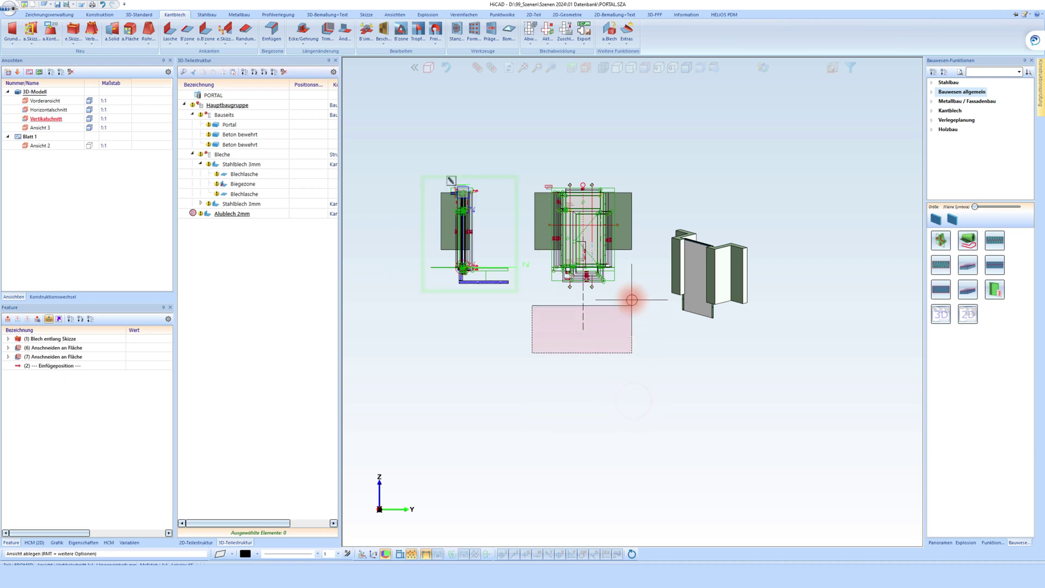
pyautogui.click(632, 305)
pyautogui.scroll(3, 537, 199)
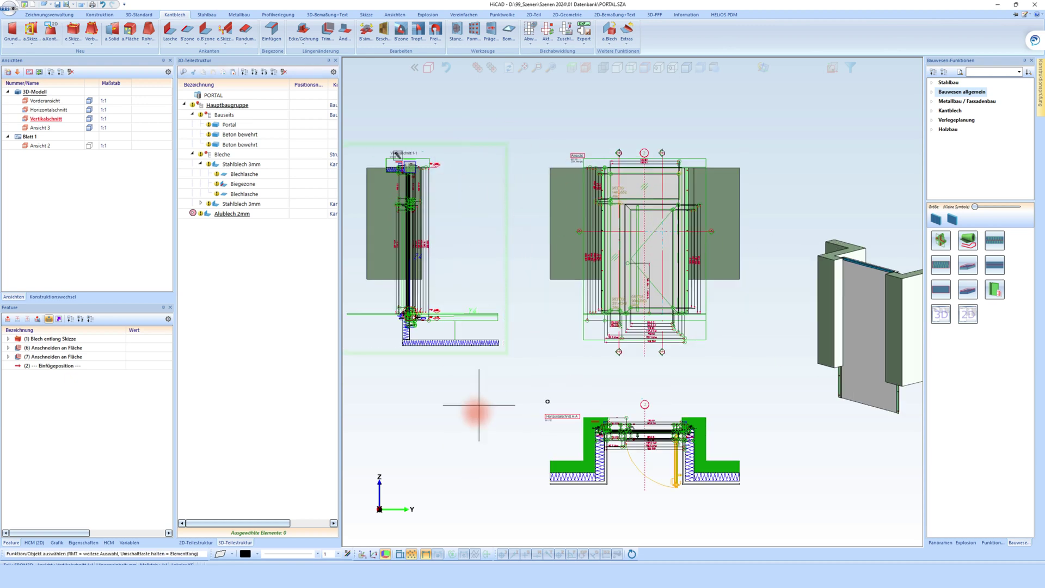
pyautogui.scroll(-1, 535, 335)
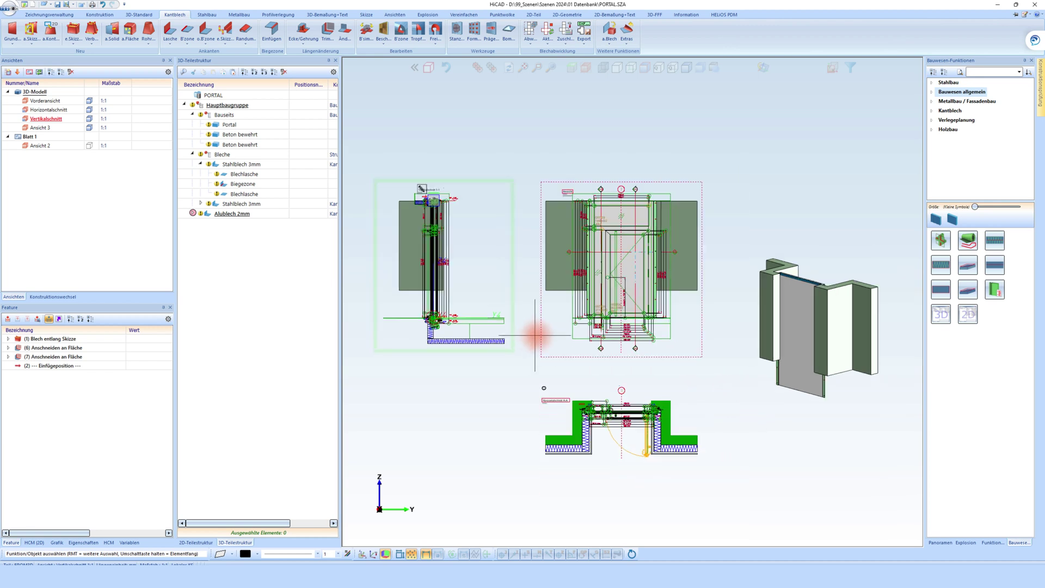